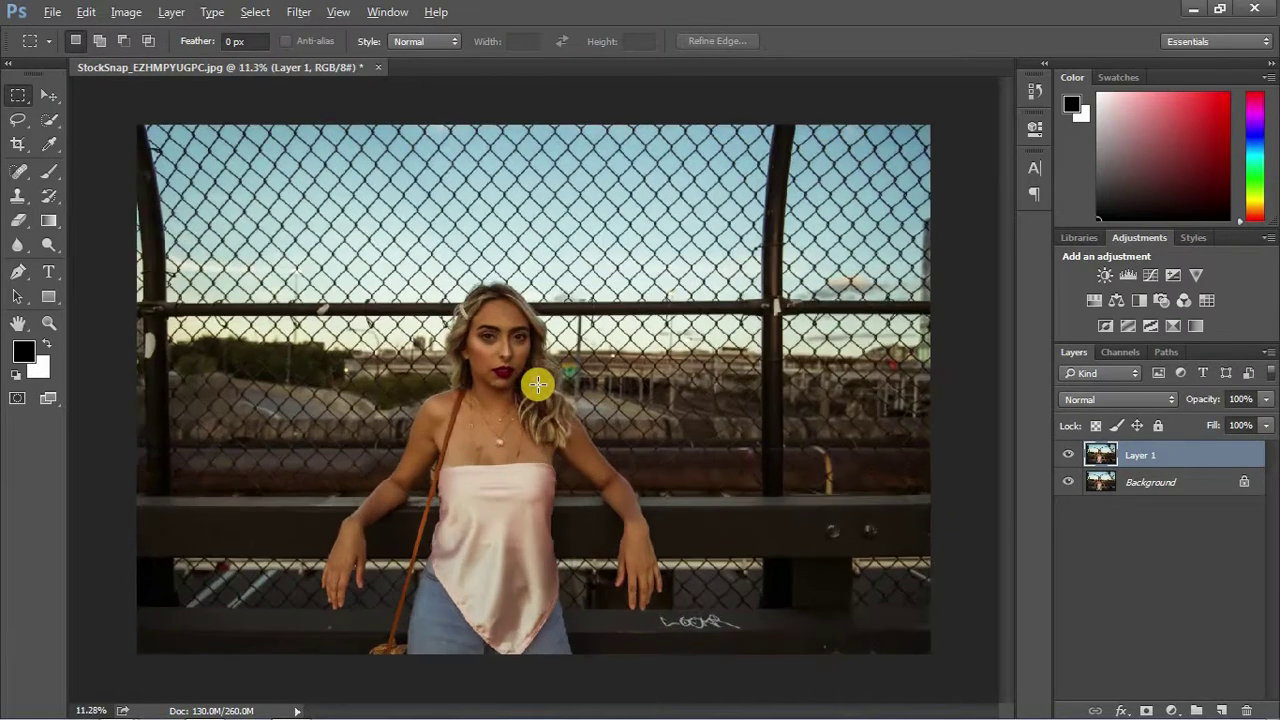
# Zoom in on the face and give Layer 1 a Gaussian Blur of about 5 pixels, then select Background
pyautogui.scroll(5, 540, 385)
pyautogui.moveTo(534, 351); pyautogui.dragTo(695, 485)
pyautogui.scroll(1, 650, 445)
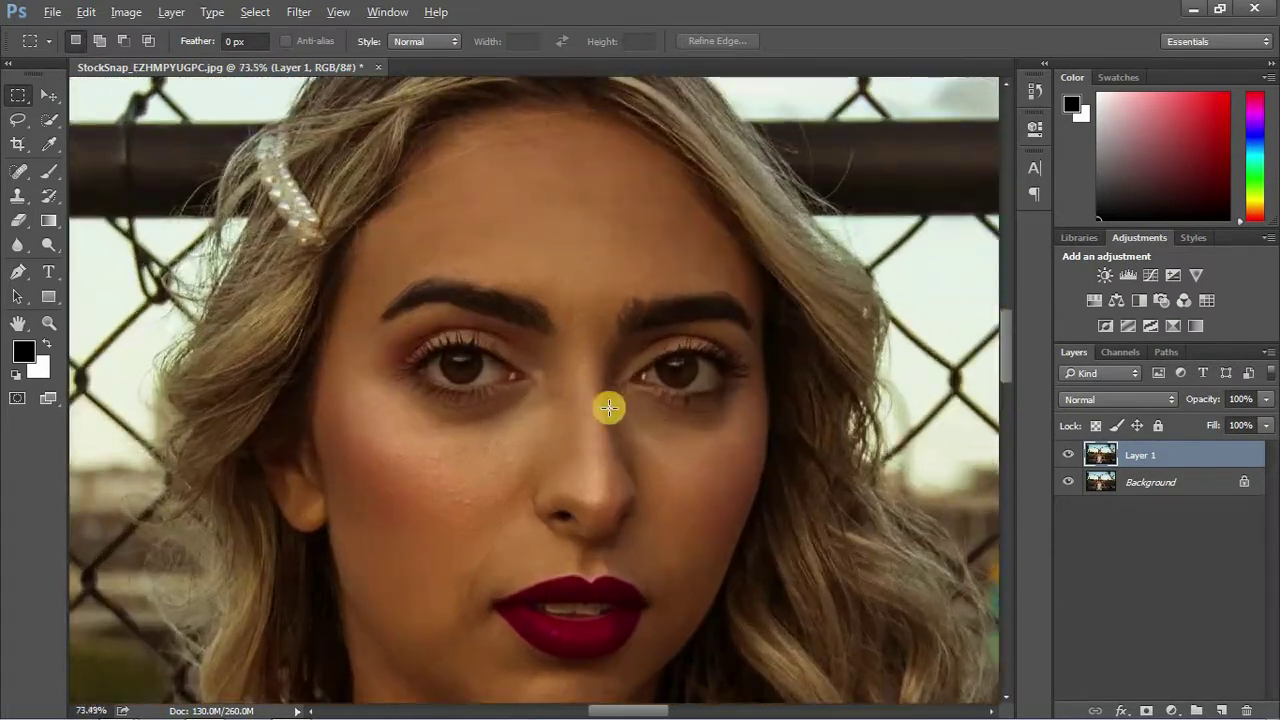
pyautogui.click(300, 12)
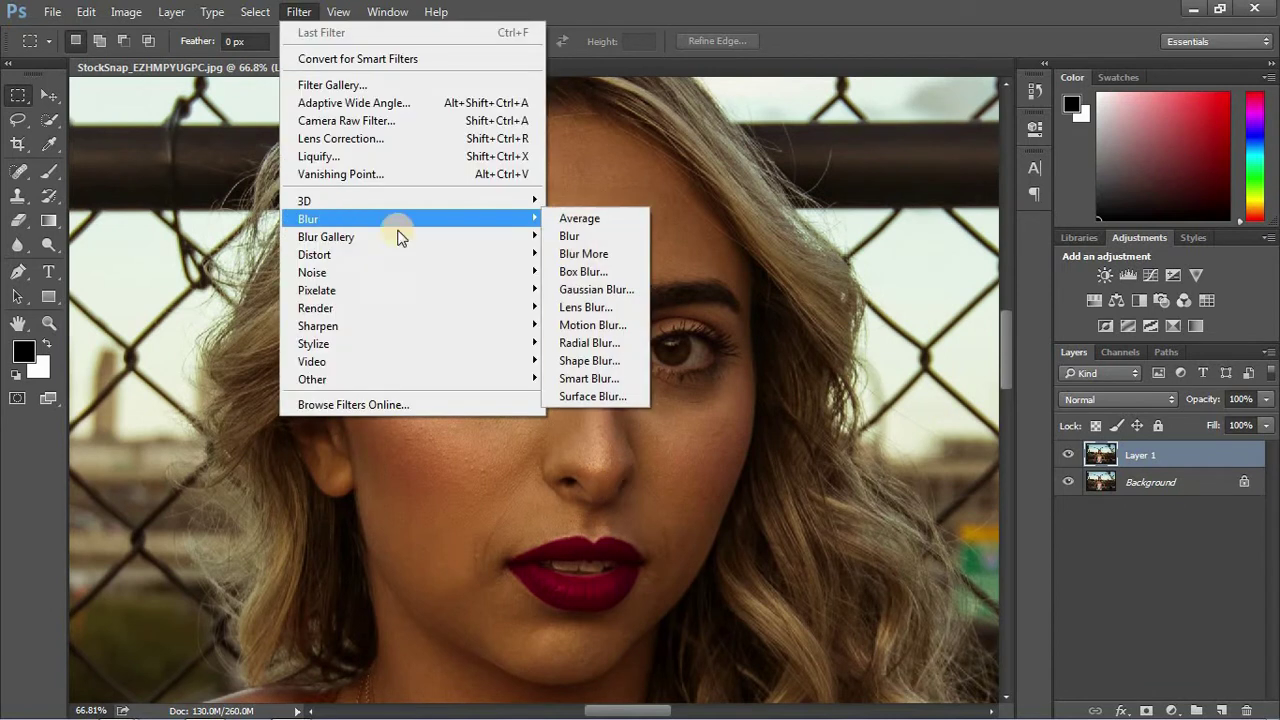
pyautogui.click(585, 290)
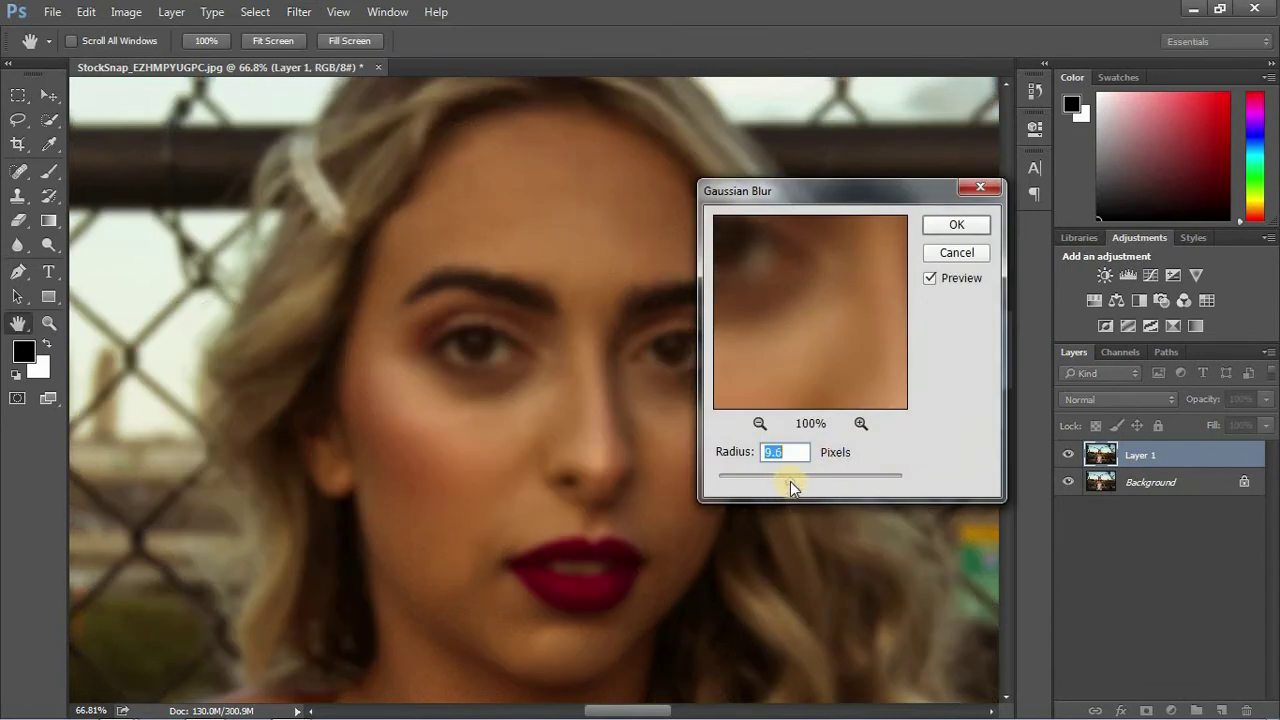
pyautogui.moveTo(790, 481); pyautogui.dragTo(769, 480)
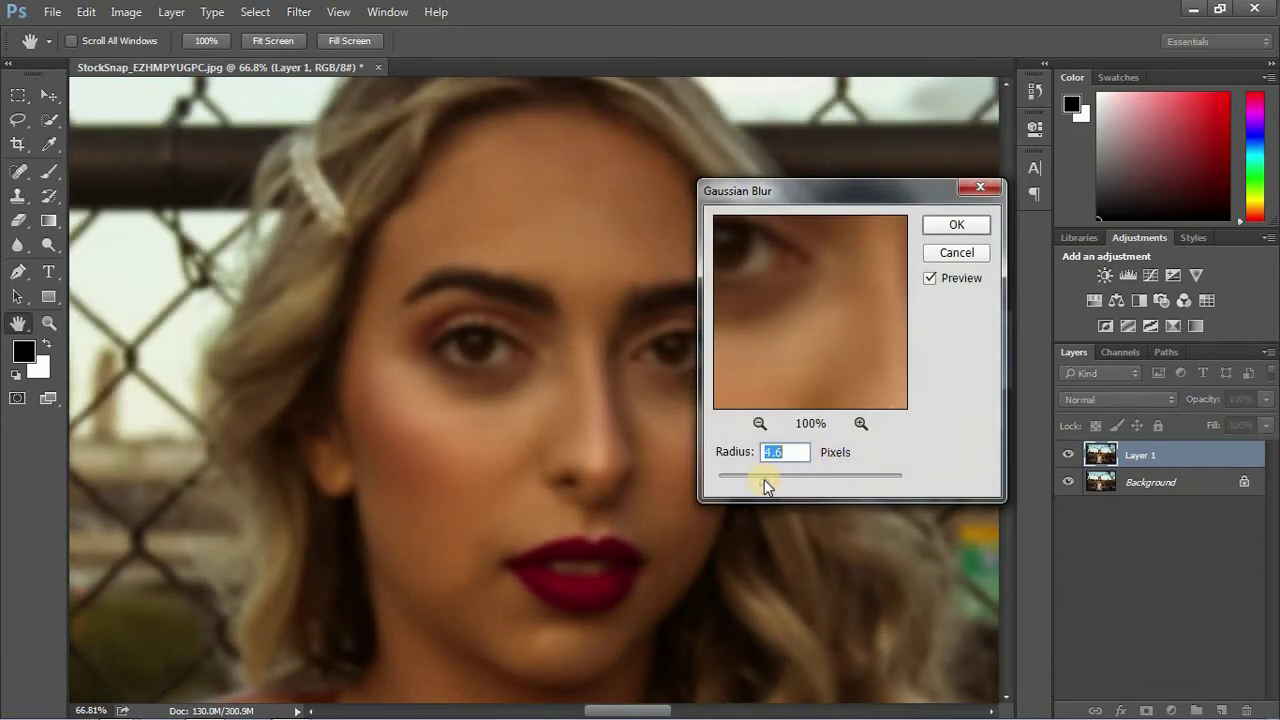
pyautogui.click(955, 253)
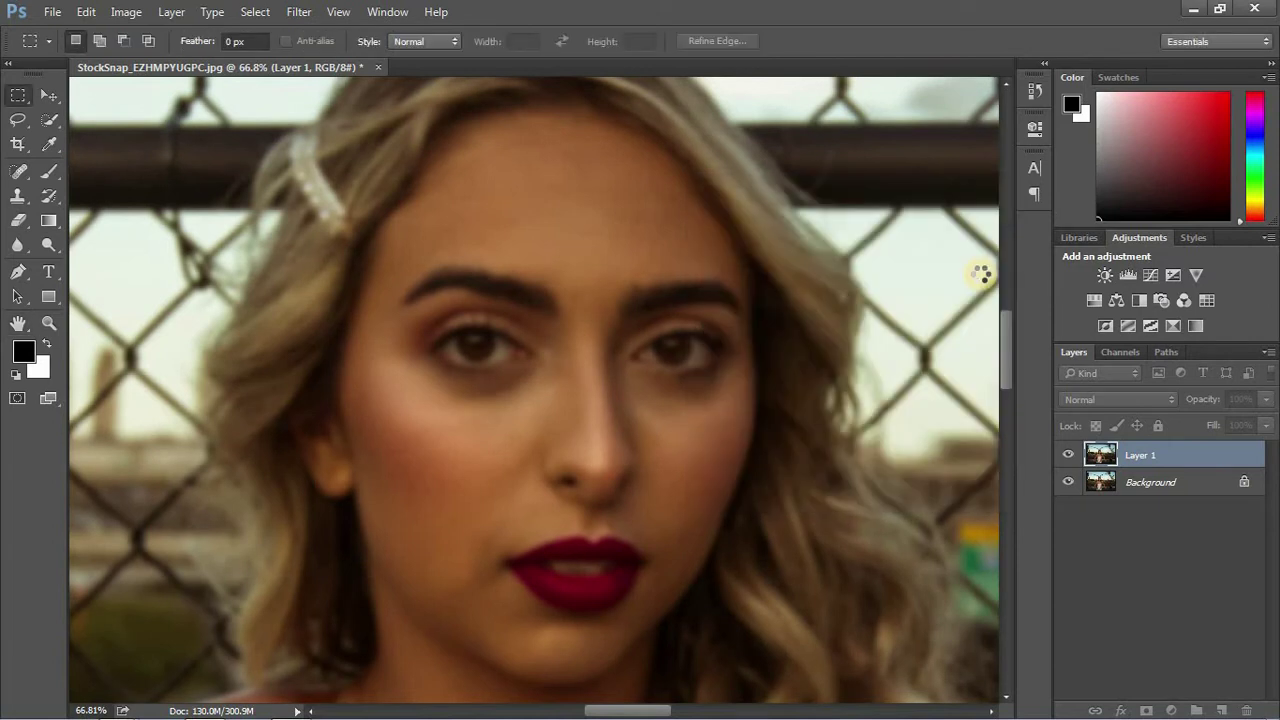
pyautogui.click(1145, 484)
# Duplicate Background and move the copy to the top of the stack in Vivid Light mode
pyautogui.hotkey('ctrl', 'j')
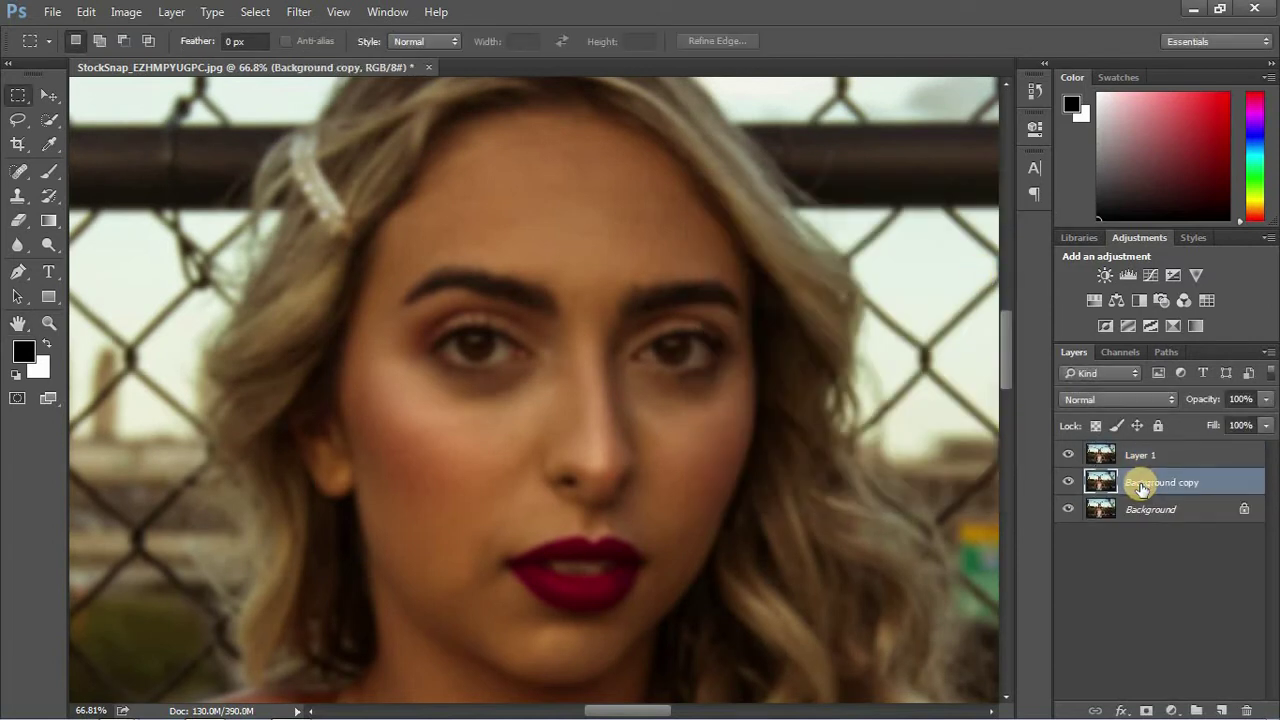
pyautogui.moveTo(1143, 489); pyautogui.dragTo(1133, 462)
pyautogui.click(1118, 399)
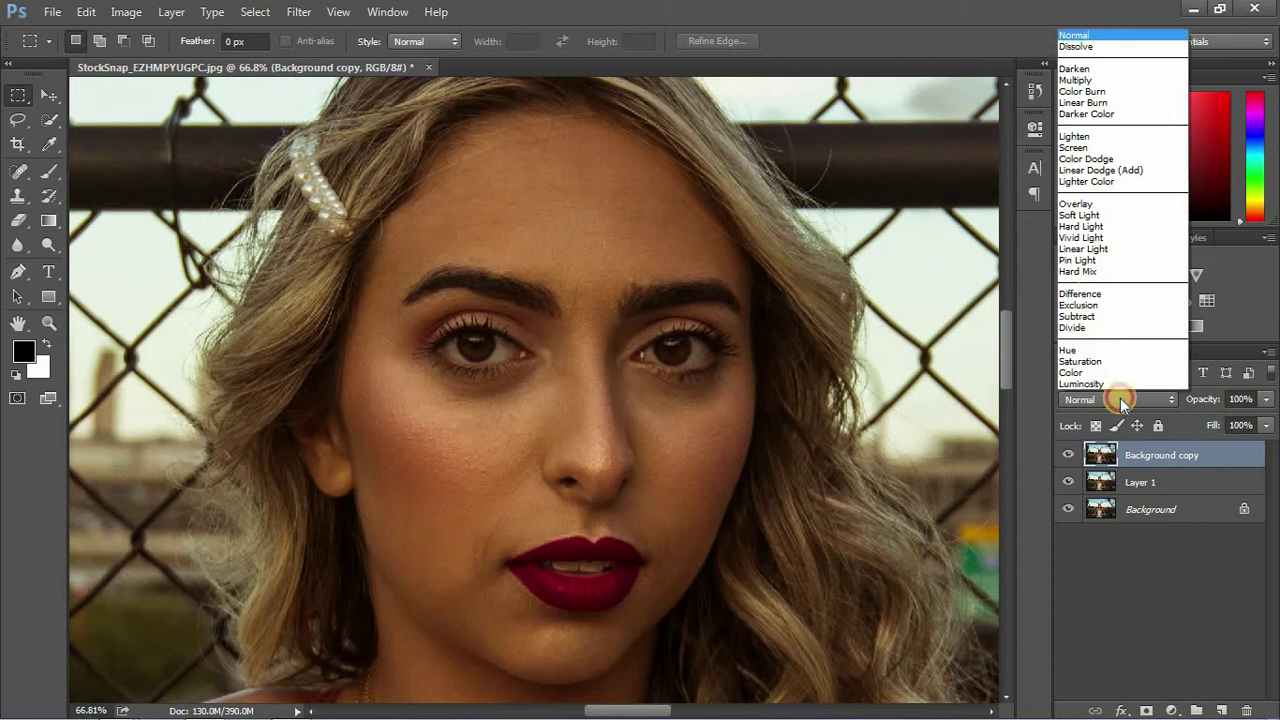
pyautogui.click(1106, 248)
# Apply a High Pass of about 0.9 pixels to Background copy, then select Layer 1 with it
pyautogui.click(308, 12)
pyautogui.click(663, 375)
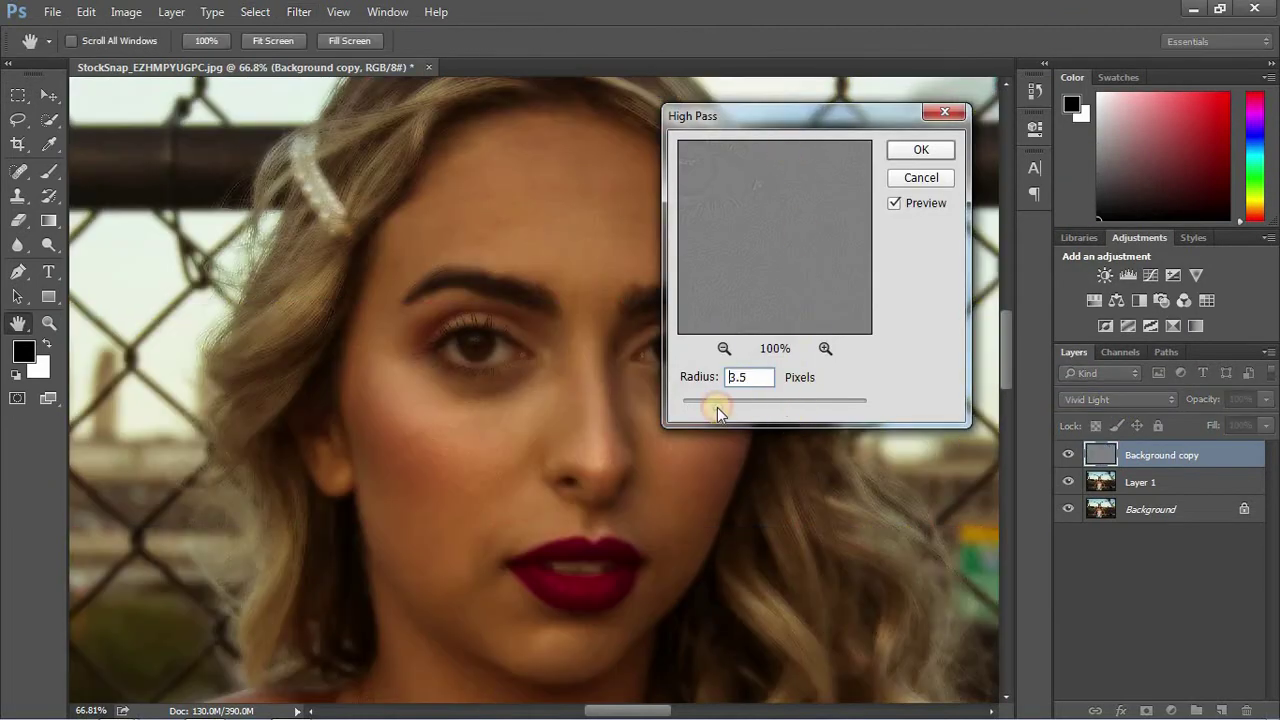
pyautogui.moveTo(697, 410)
pyautogui.mouseDown()
pyautogui.moveTo(686, 409)
pyautogui.moveTo(780, 406)
pyautogui.moveTo(694, 406)
pyautogui.mouseUp()
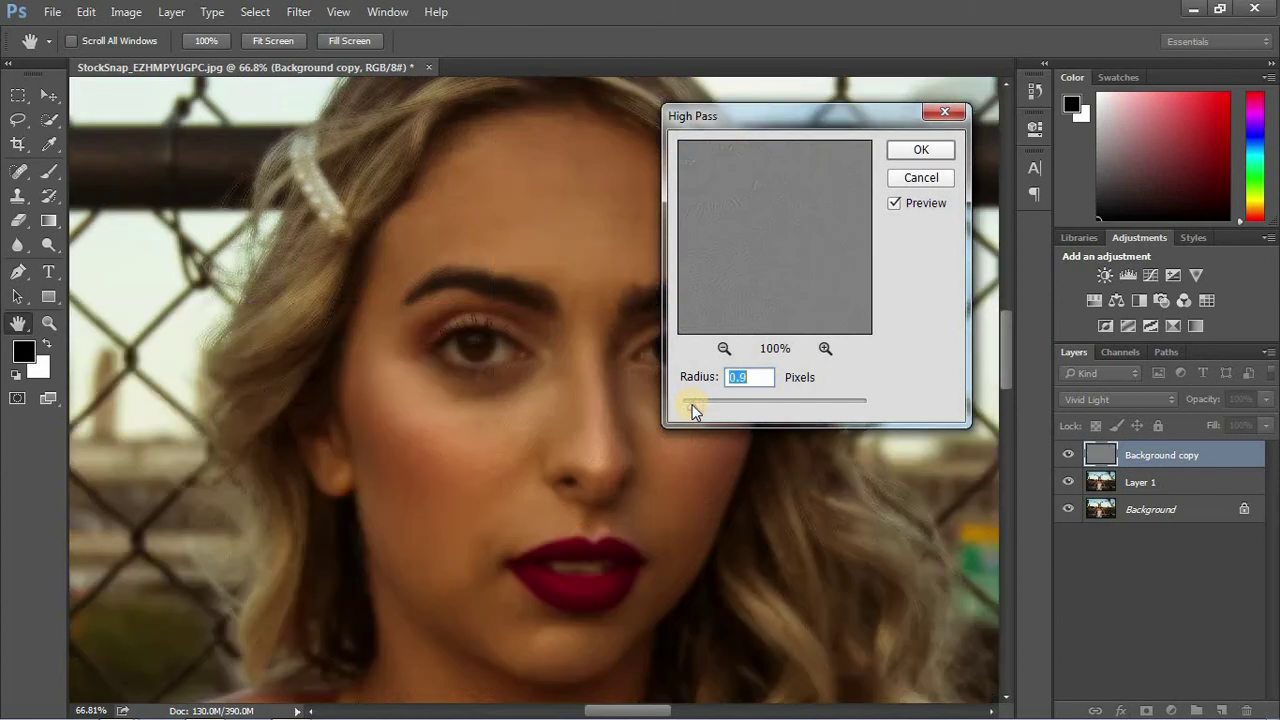
pyautogui.click(928, 150)
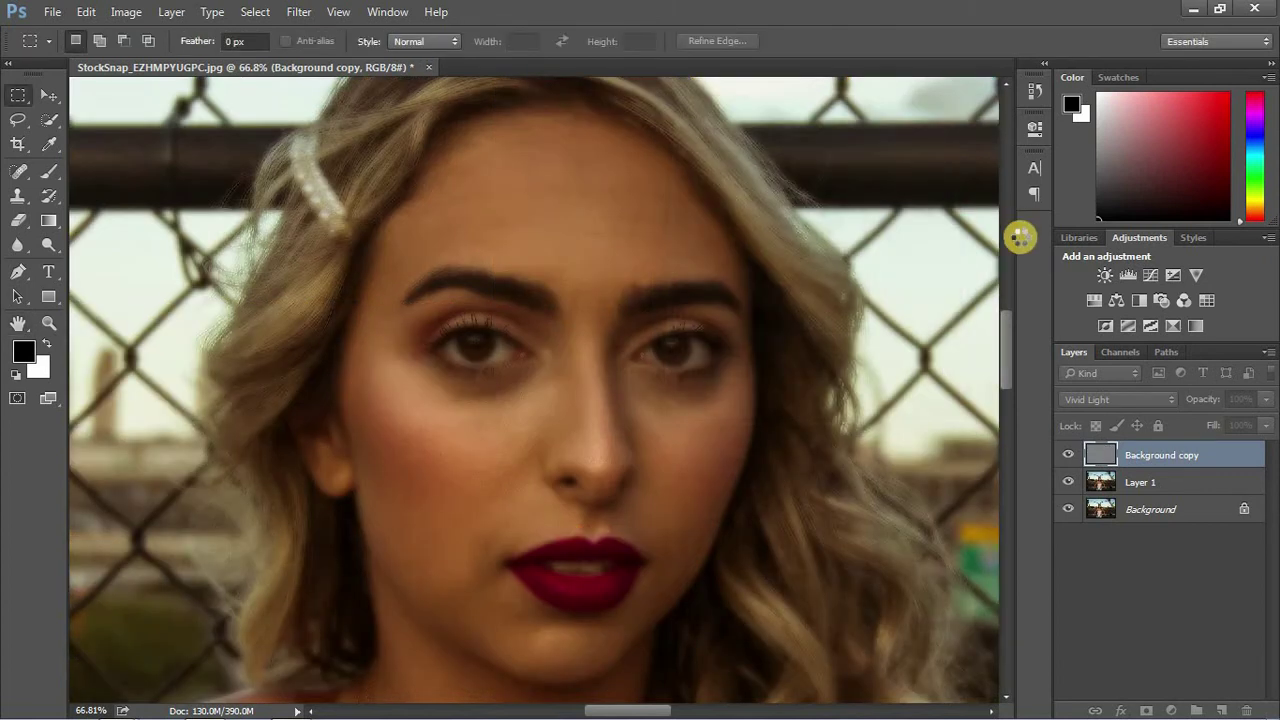
pyautogui.keyDown('shift'); pyautogui.click(1140, 490); pyautogui.keyUp('shift')
# Group the two smoothing layers into Group 1 with an inverted black layer mask
pyautogui.hotkey('ctrl', 'g')
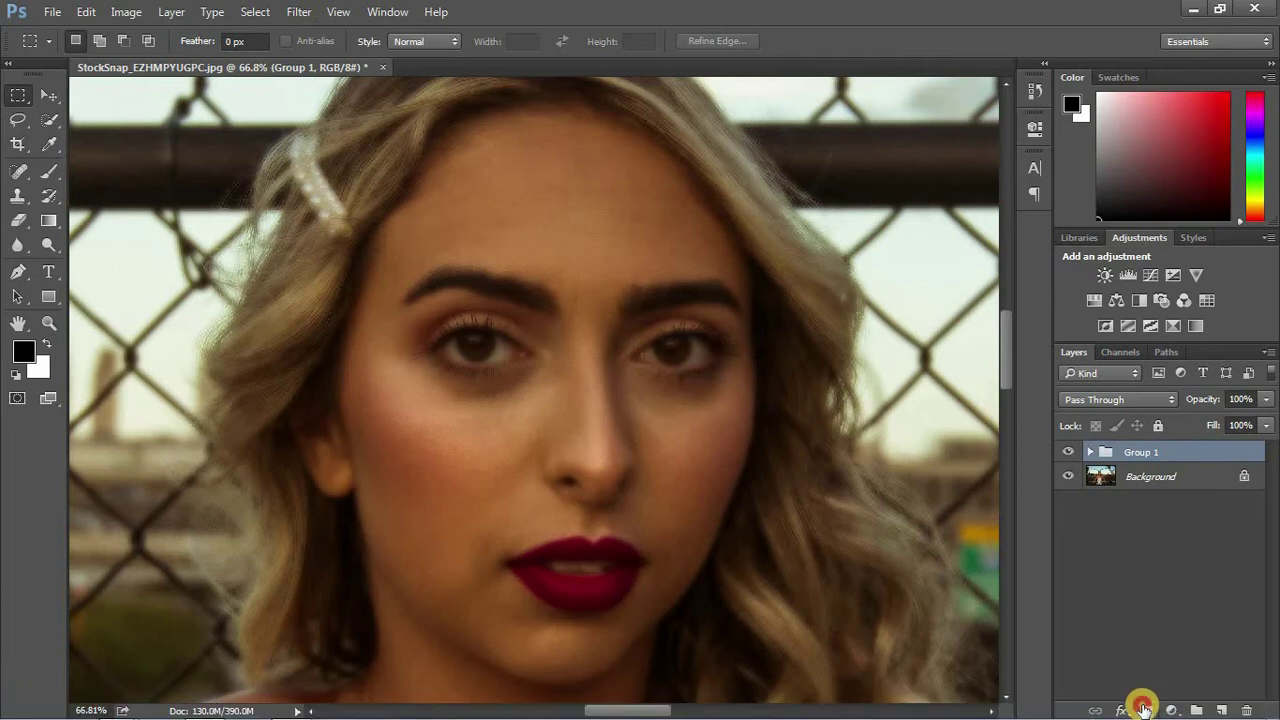
pyautogui.click(1146, 710)
pyautogui.hotkey('ctrl', 'i')
# Set up the Brush tool at 93% flow and size it down to 21 pixels
pyautogui.click(60, 168)
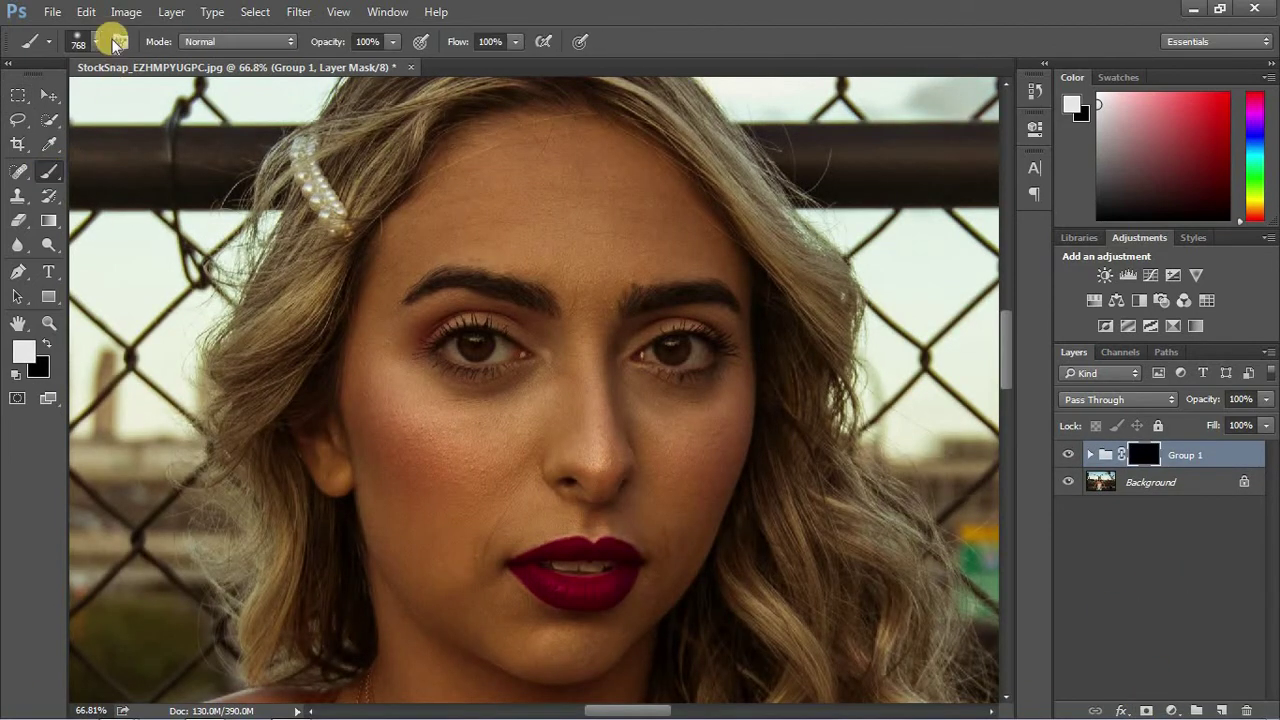
pyautogui.click(95, 41)
pyautogui.moveTo(120, 105); pyautogui.dragTo(108, 105)
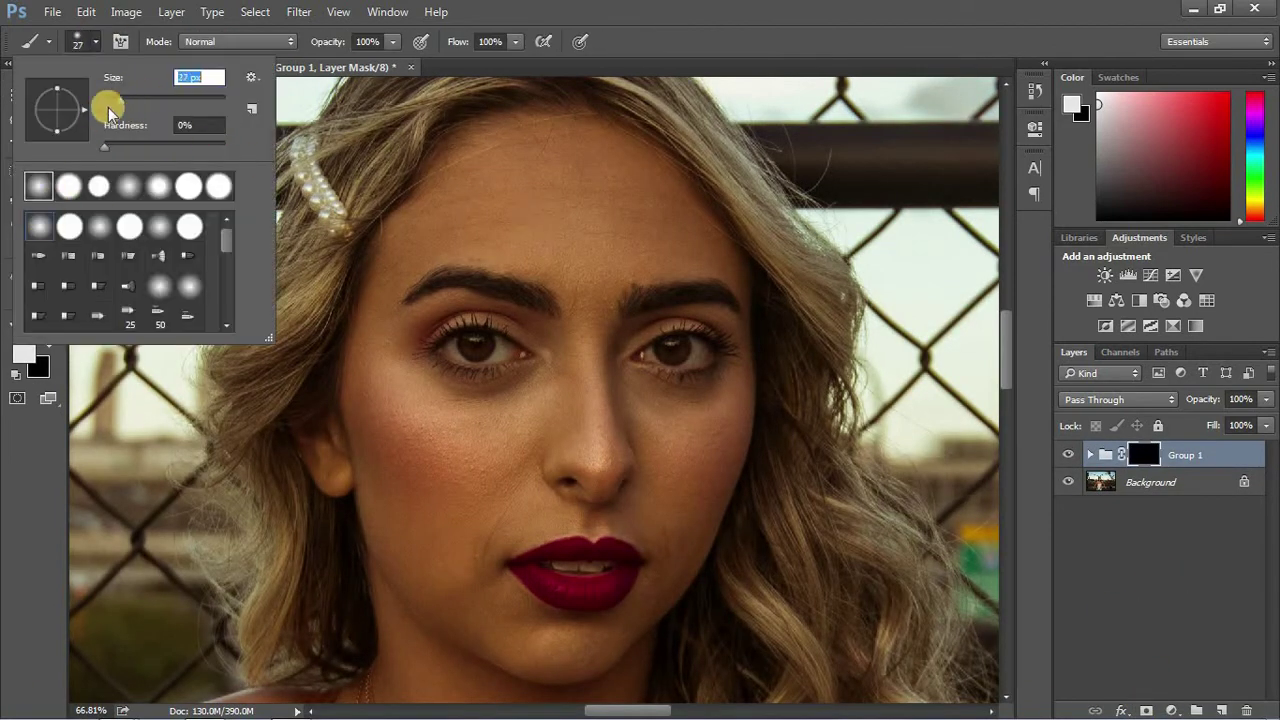
pyautogui.moveTo(463, 41); pyautogui.dragTo(300, 41)
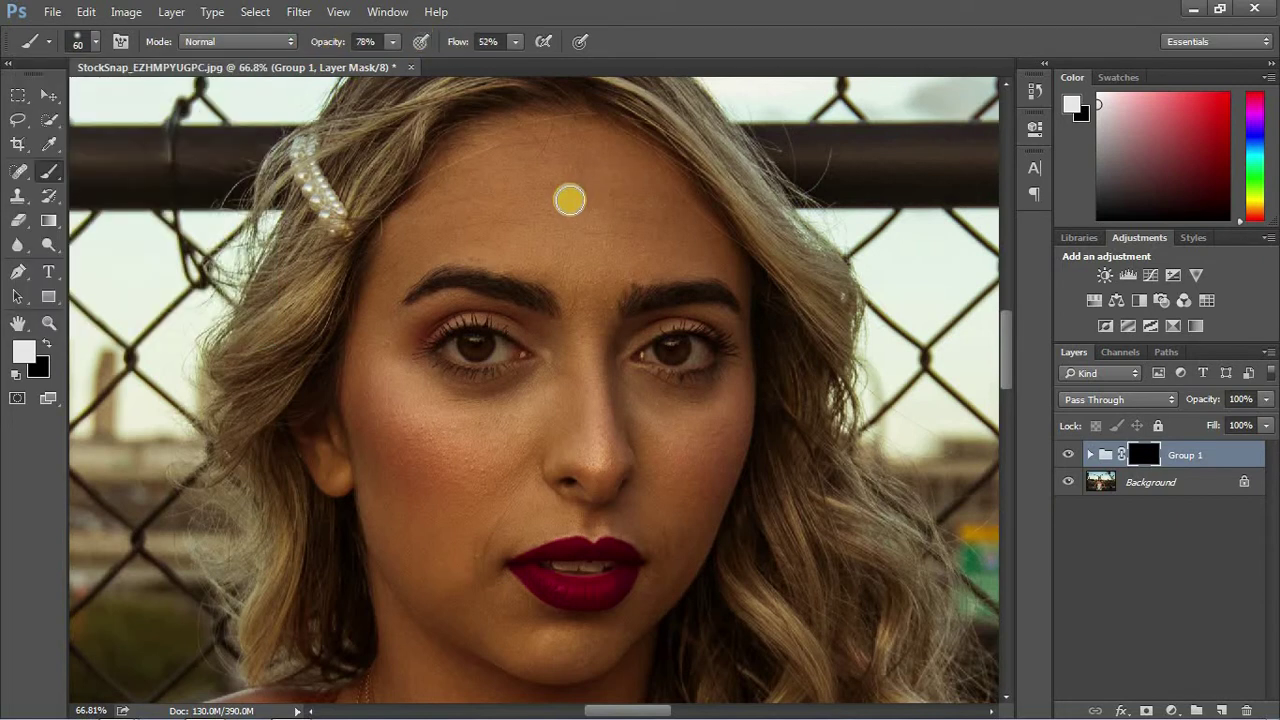
pyautogui.moveTo(466, 41); pyautogui.dragTo(505, 41)
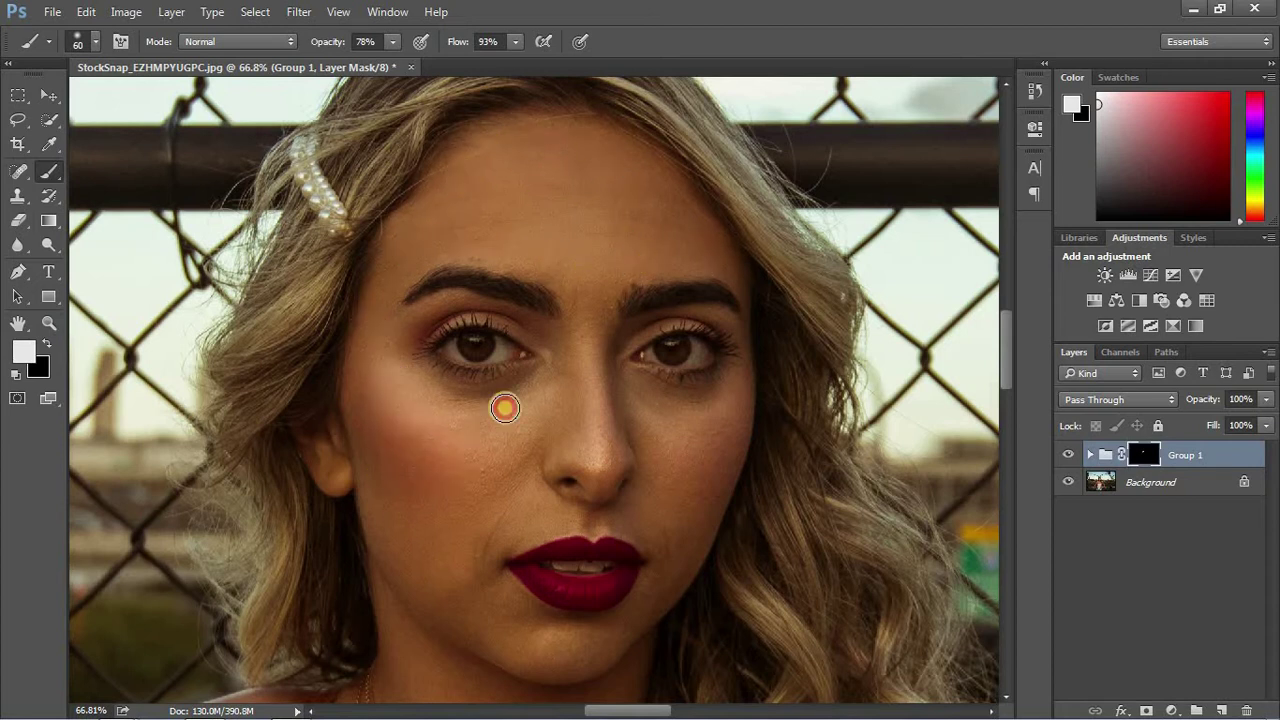
pyautogui.click(451, 596)
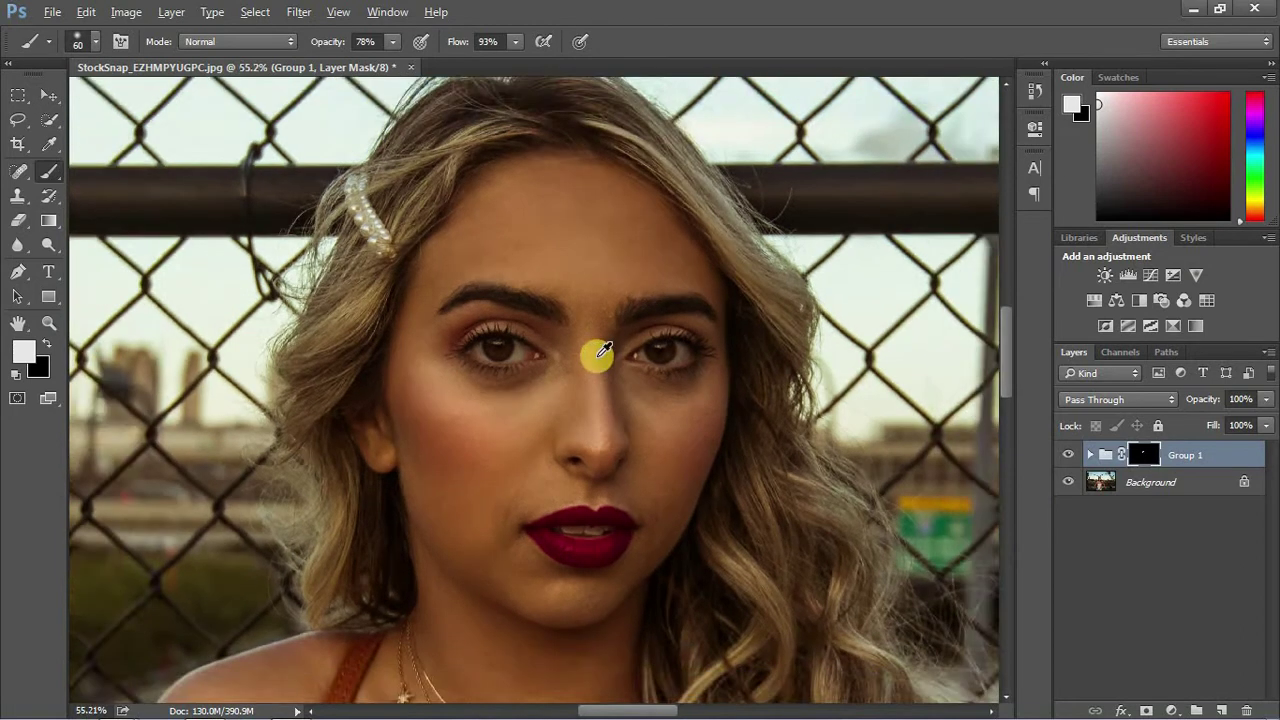
pyautogui.keyDown('alt'); pyautogui.rightClick(599, 374); pyautogui.keyUp('alt')
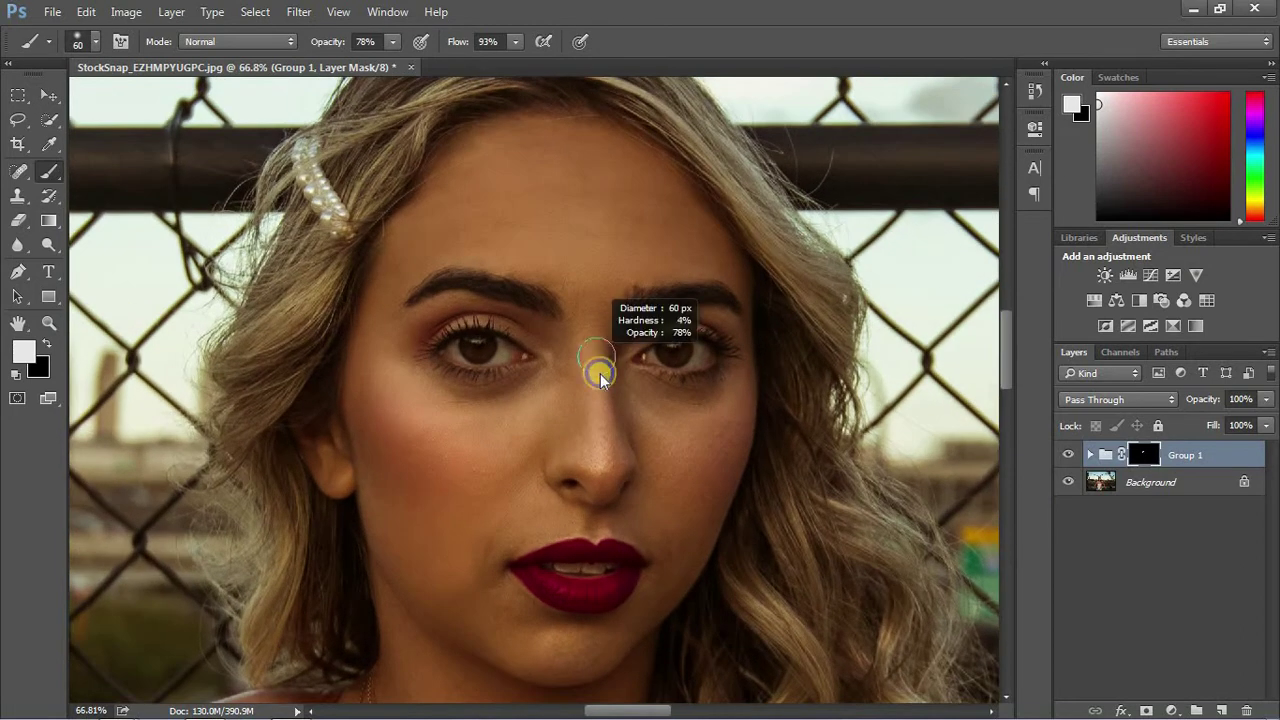
pyautogui.moveTo(590, 340); pyautogui.dragTo(596, 373)
pyautogui.moveTo(577, 321)
pyautogui.mouseDown()
pyautogui.moveTo(639, 405)
pyautogui.moveTo(715, 420)
pyautogui.mouseUp()
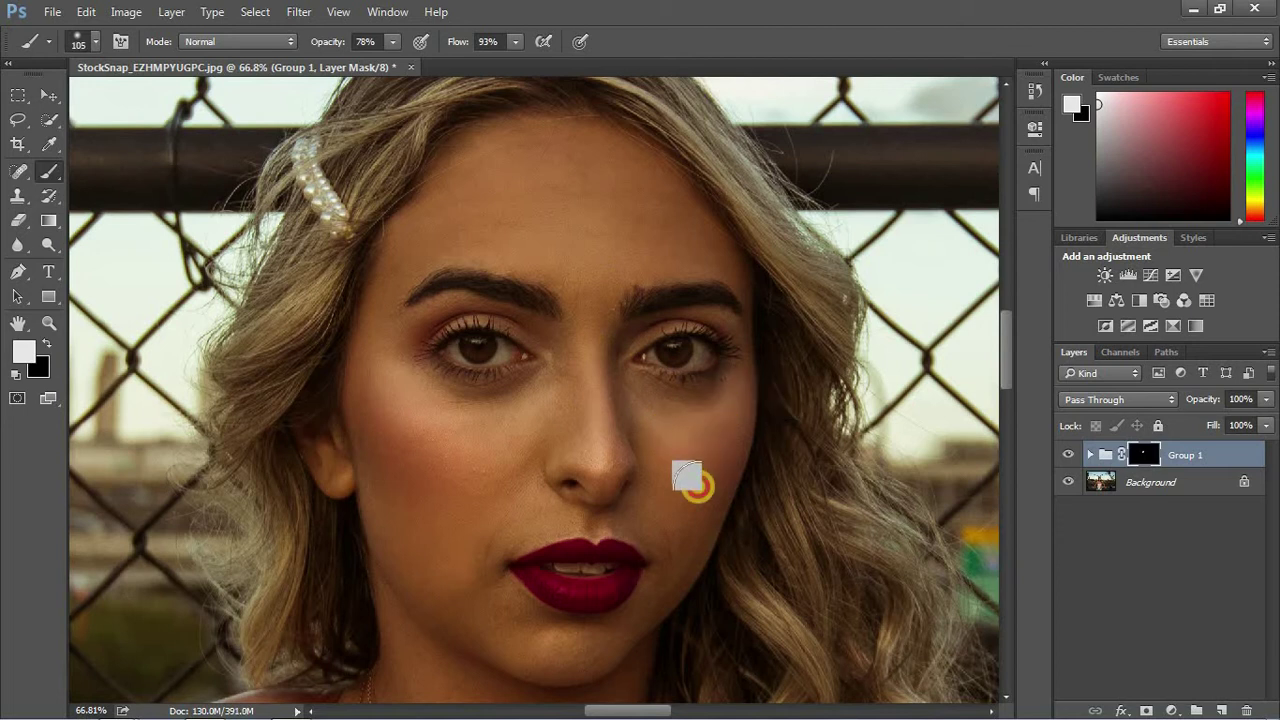
pyautogui.moveTo(674, 534); pyautogui.dragTo(623, 486)
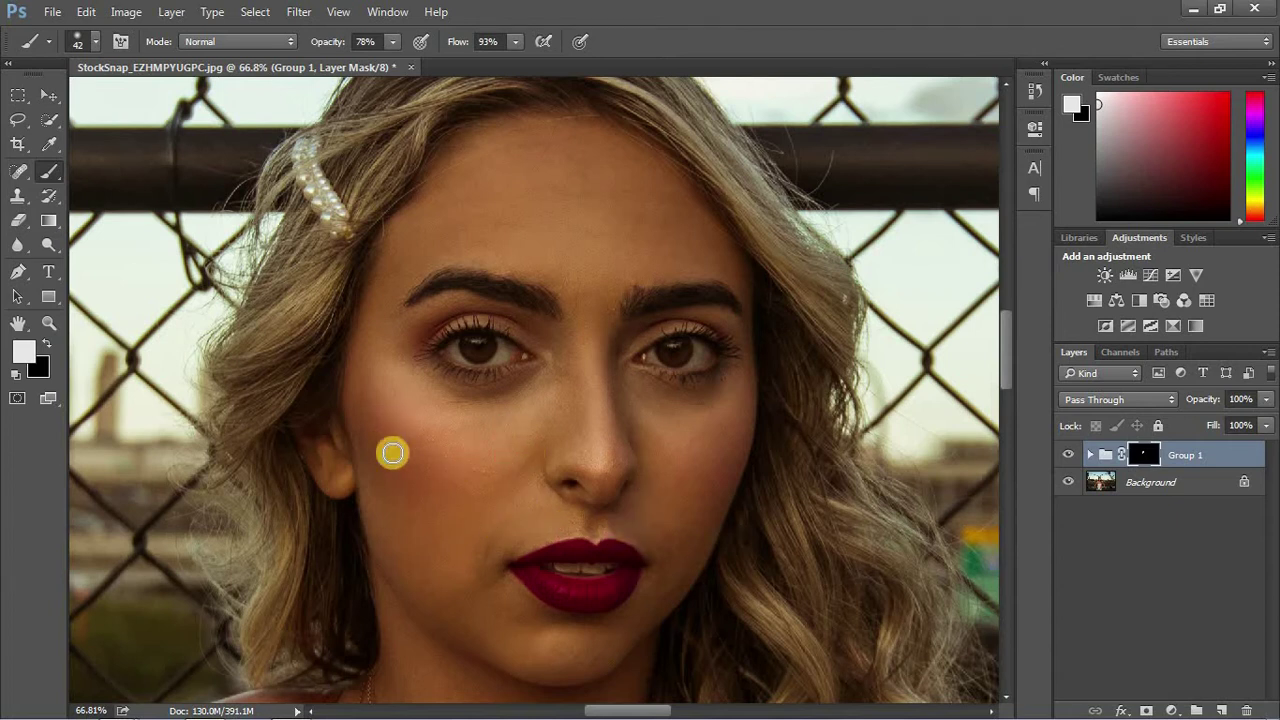
pyautogui.moveTo(429, 309); pyautogui.dragTo(410, 302)
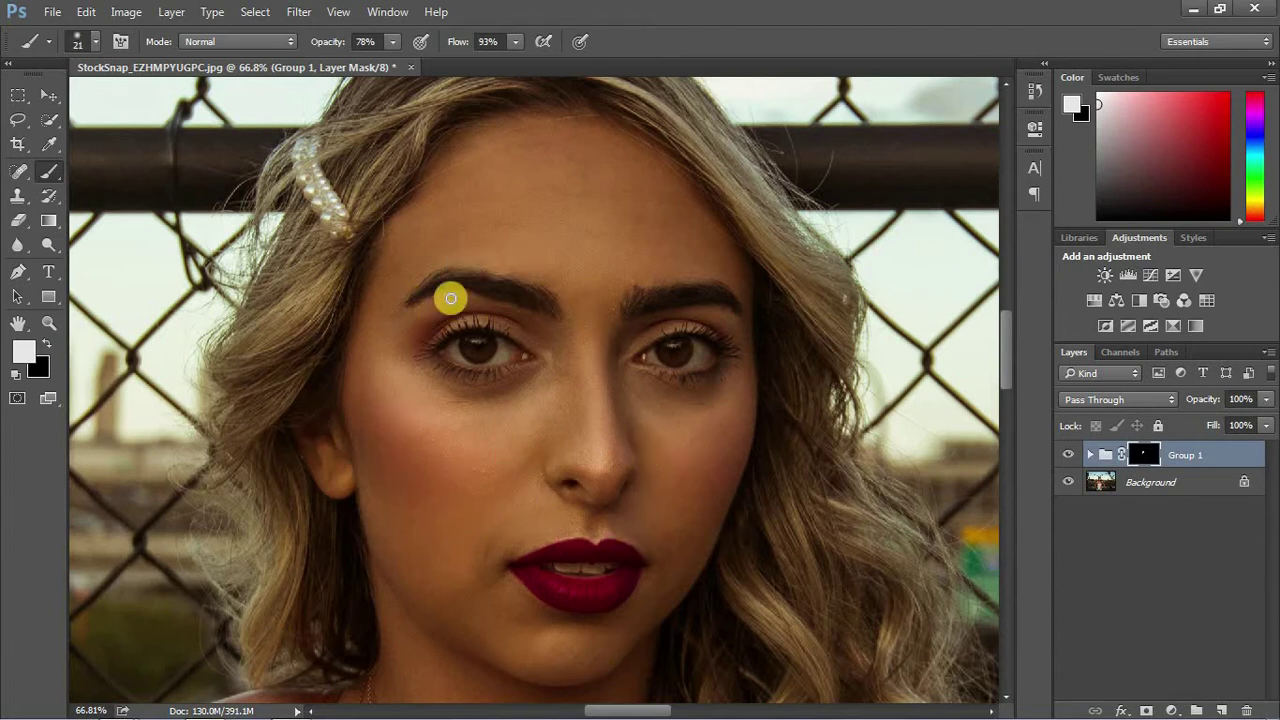
# Paint smoothing onto the skin between the eyes, beside and below the nose, and the temple
pyautogui.click(538, 334)
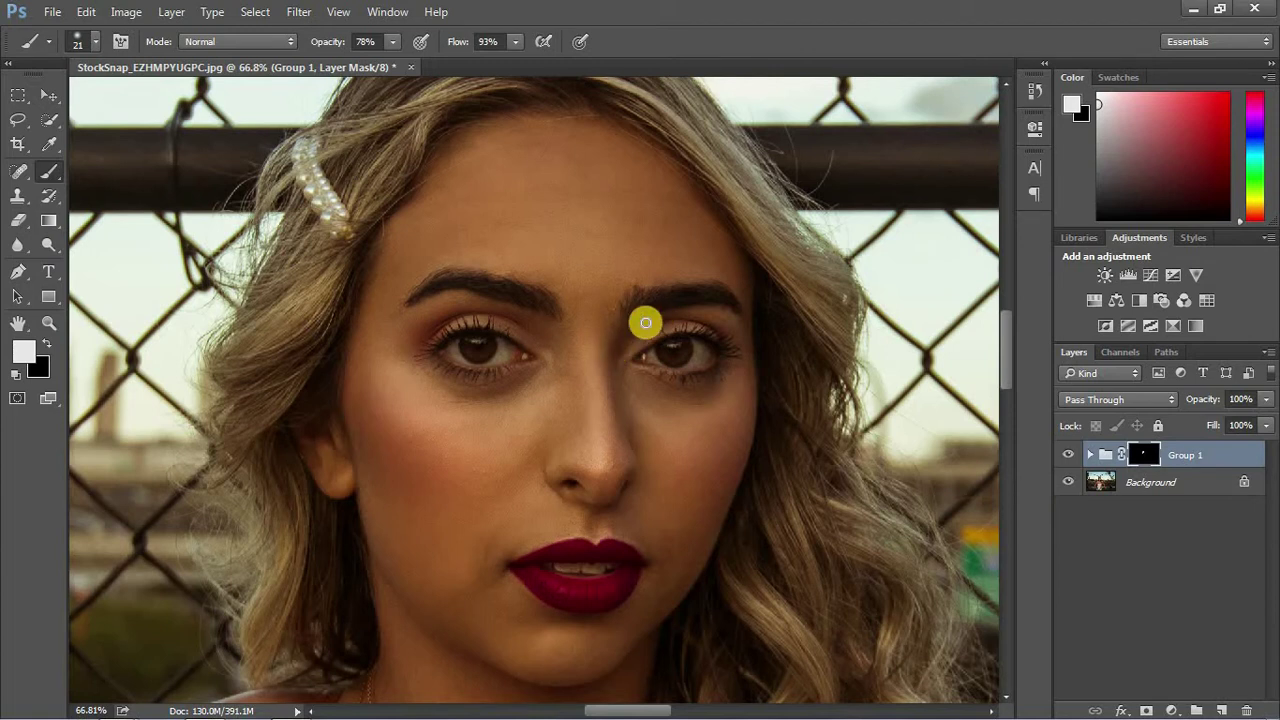
pyautogui.click(720, 314)
pyautogui.moveTo(564, 467); pyautogui.dragTo(641, 459)
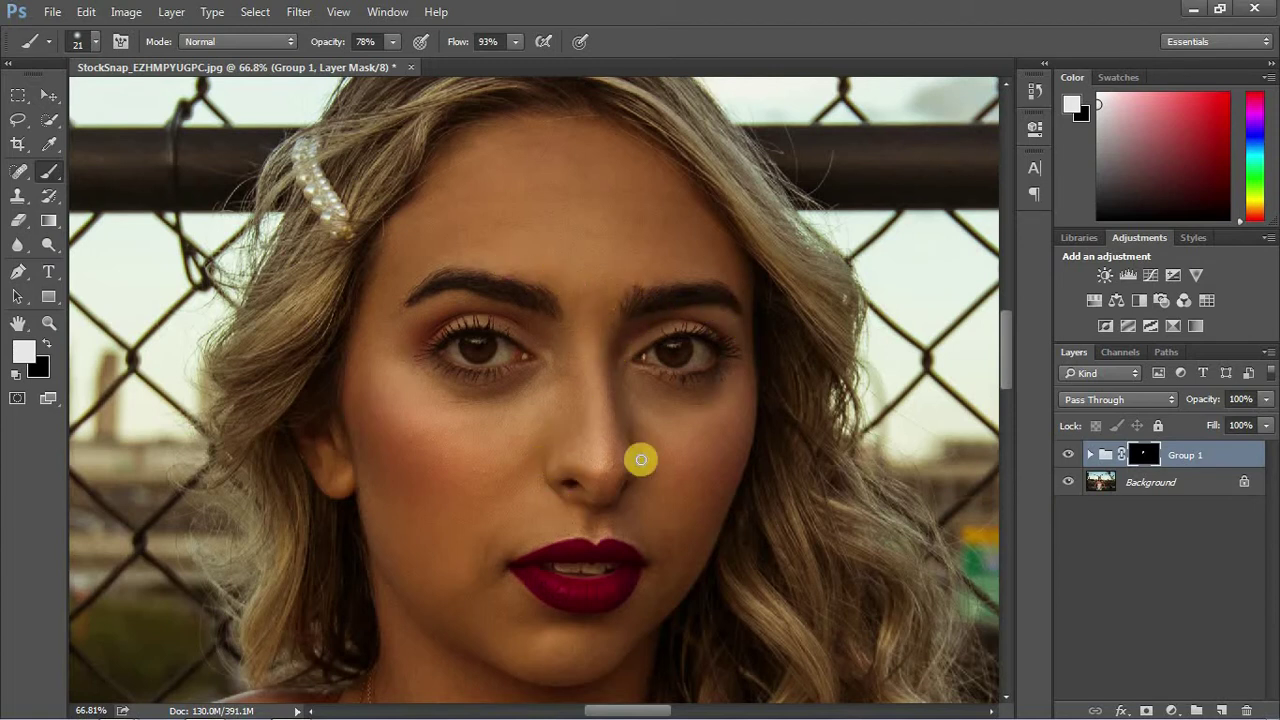
pyautogui.click(609, 491)
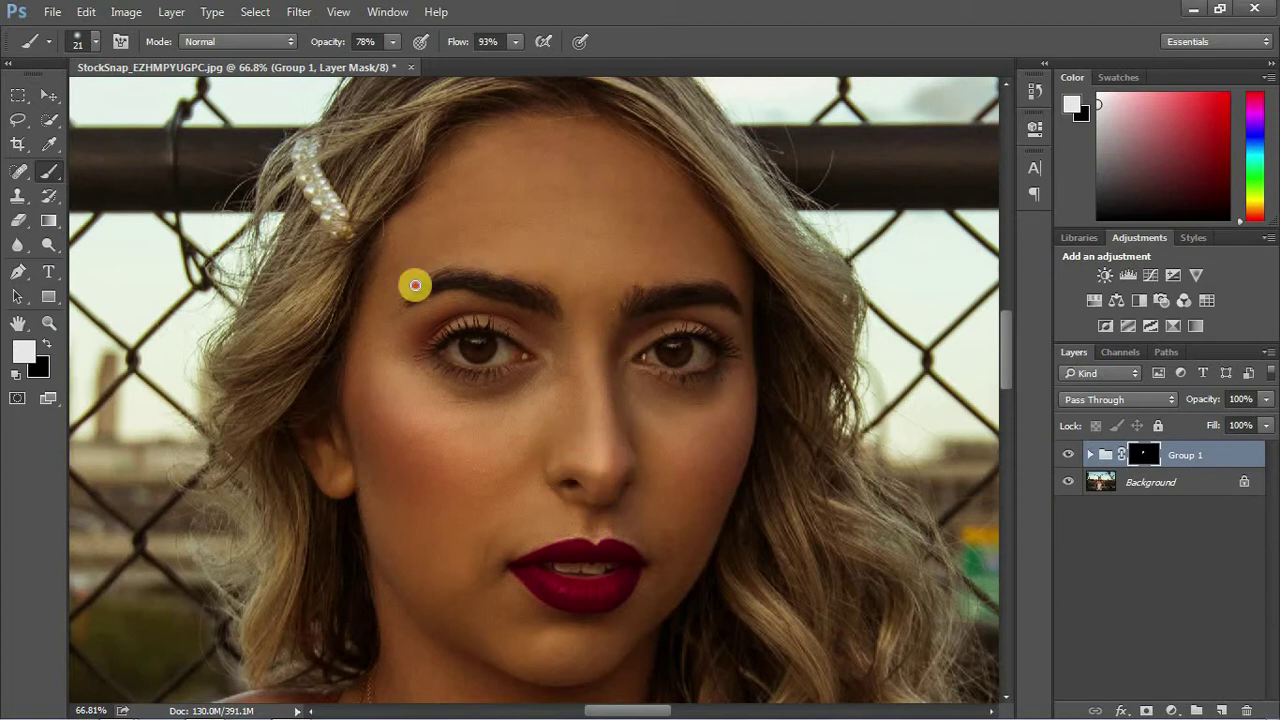
pyautogui.click(423, 187)
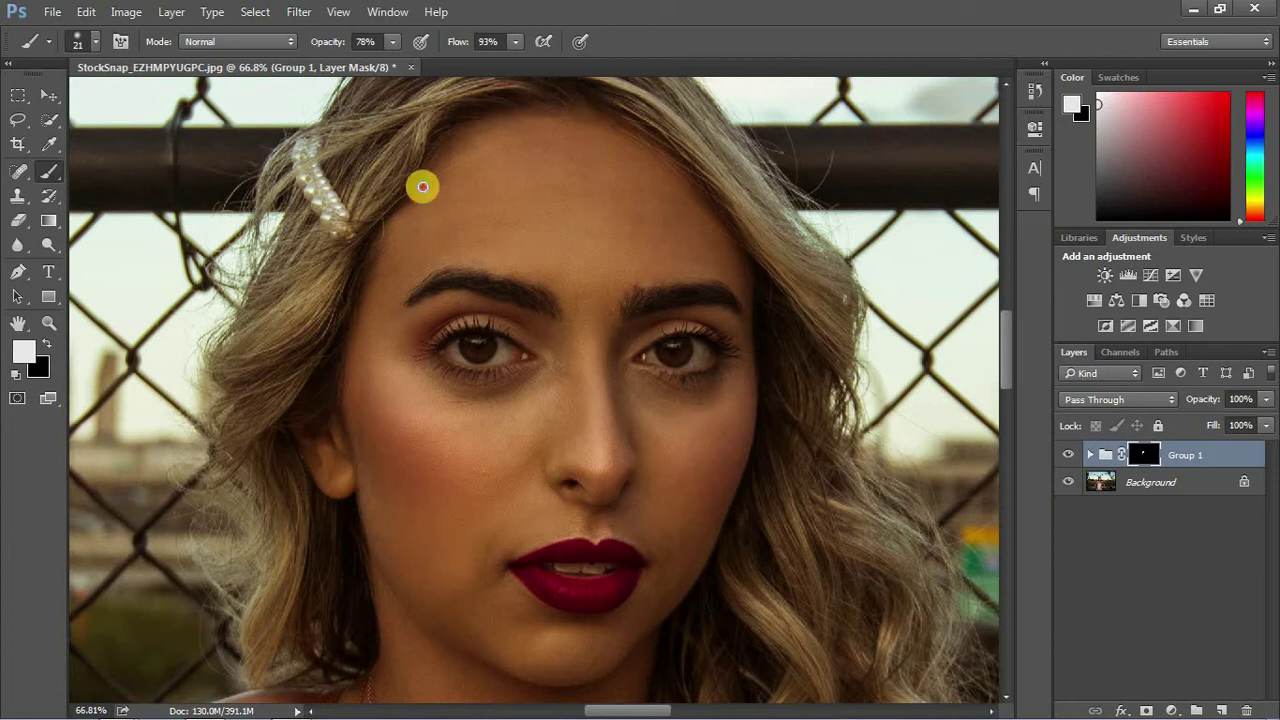
pyautogui.scroll(-5, 321, 503)
# Lower the brush flow to 24% and pan around the face to review the smoothing
pyautogui.moveTo(437, 403); pyautogui.dragTo(554, 389)
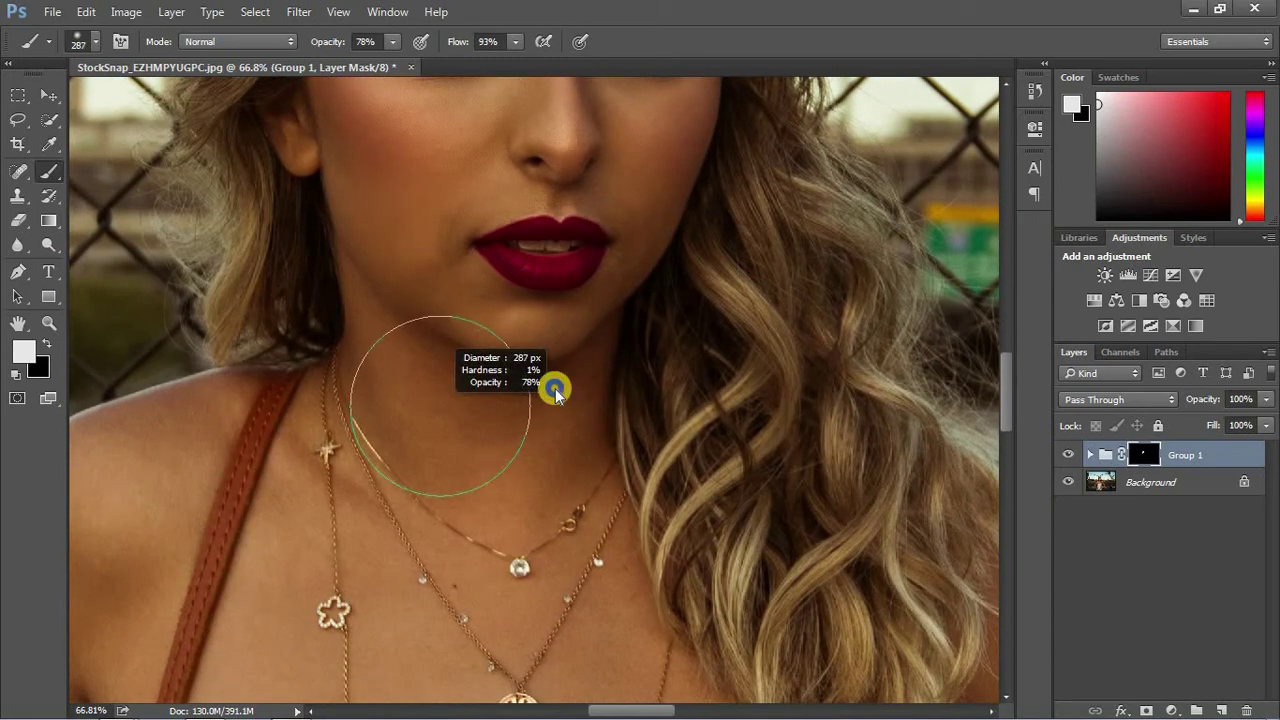
pyautogui.moveTo(454, 42); pyautogui.dragTo(399, 453)
pyautogui.scroll(-3, 341, 532)
pyautogui.hscroll(-5, 341, 532)
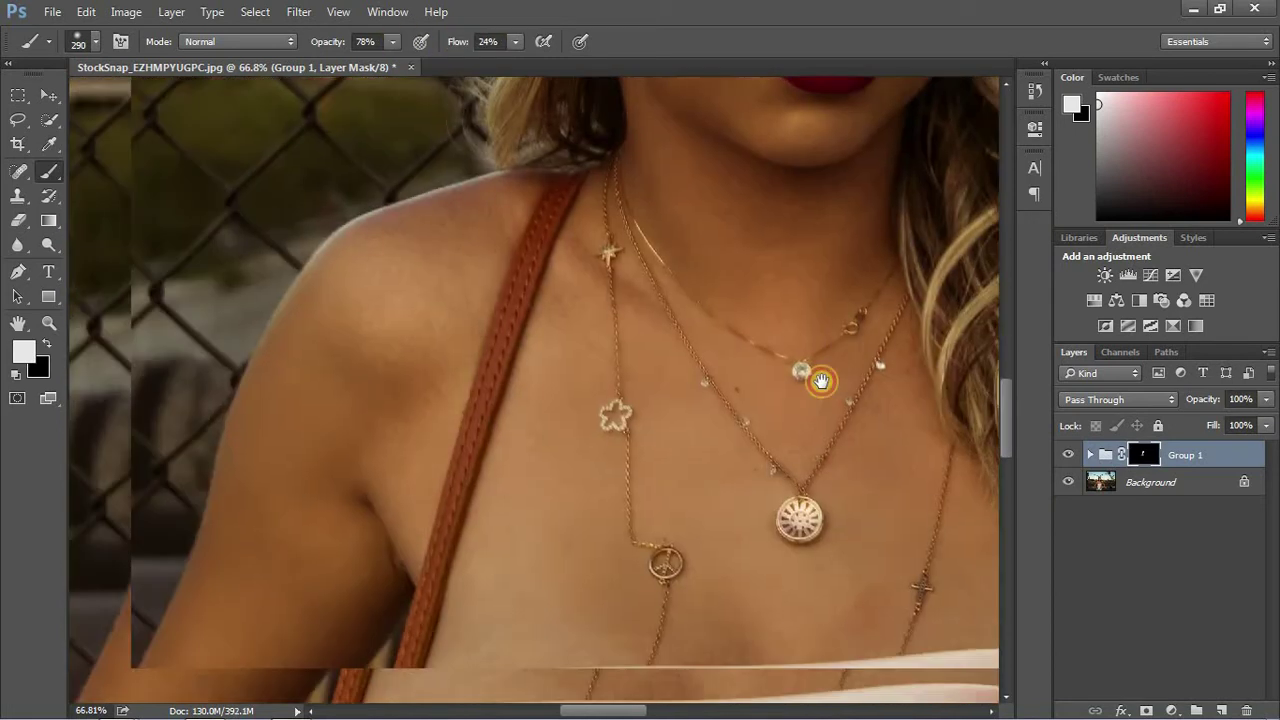
pyautogui.hscroll(5, 888, 569)
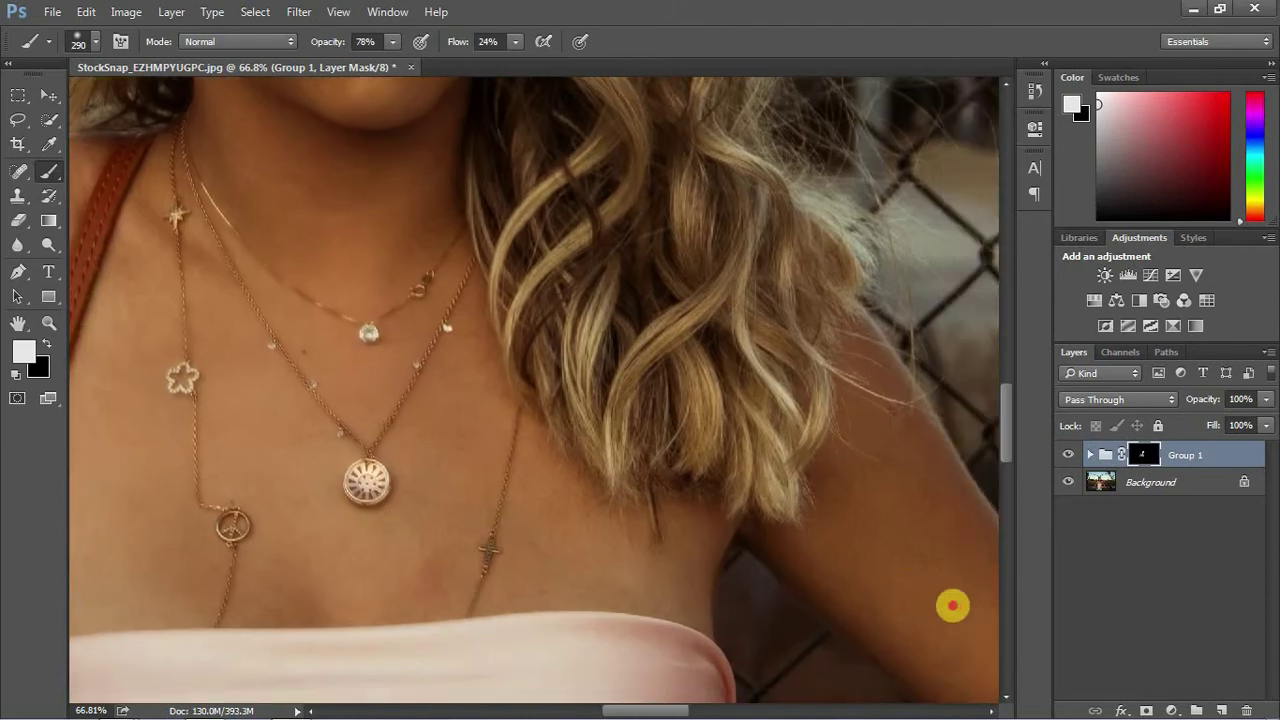
pyautogui.scroll(-5, 557, 363)
pyautogui.hscroll(3, 557, 363)
pyautogui.hscroll(5, 590, 444)
pyautogui.scroll(-5, 657, 303)
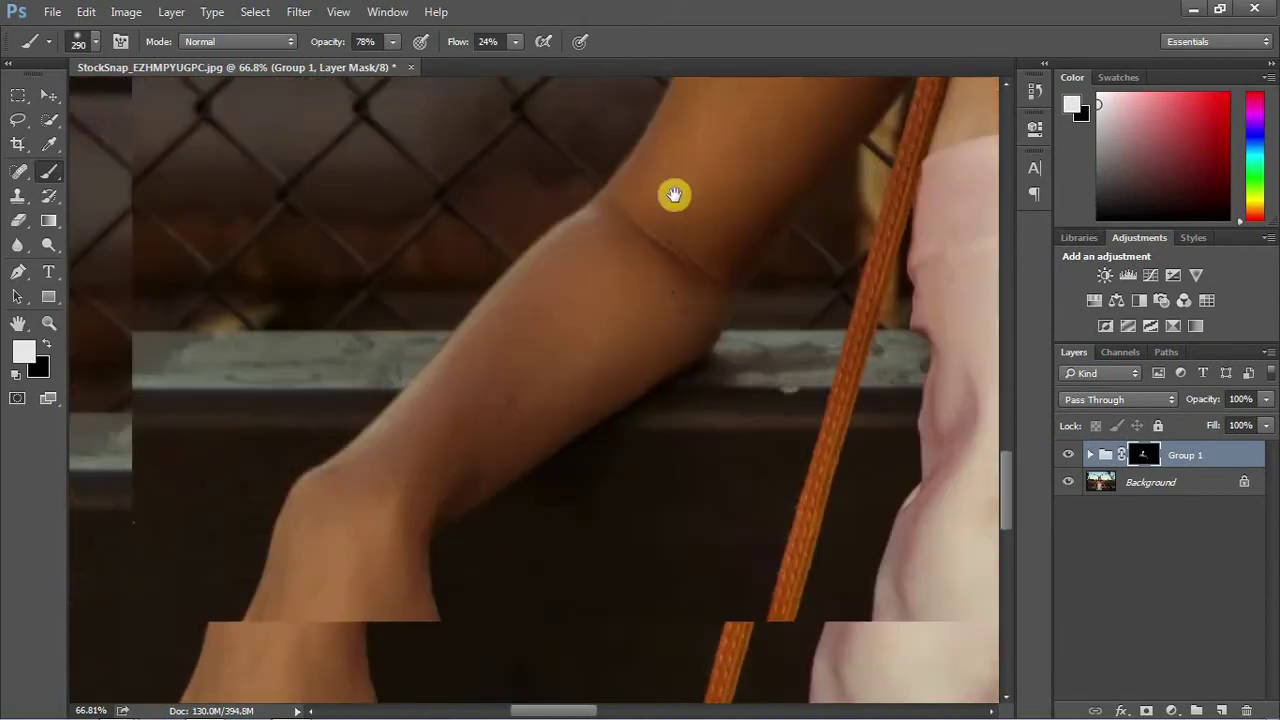
pyautogui.scroll(-3, 674, 194)
pyautogui.scroll(-3, 466, 614)
pyautogui.scroll(-2, 457, 445)
pyautogui.scroll(-4, 580, 303)
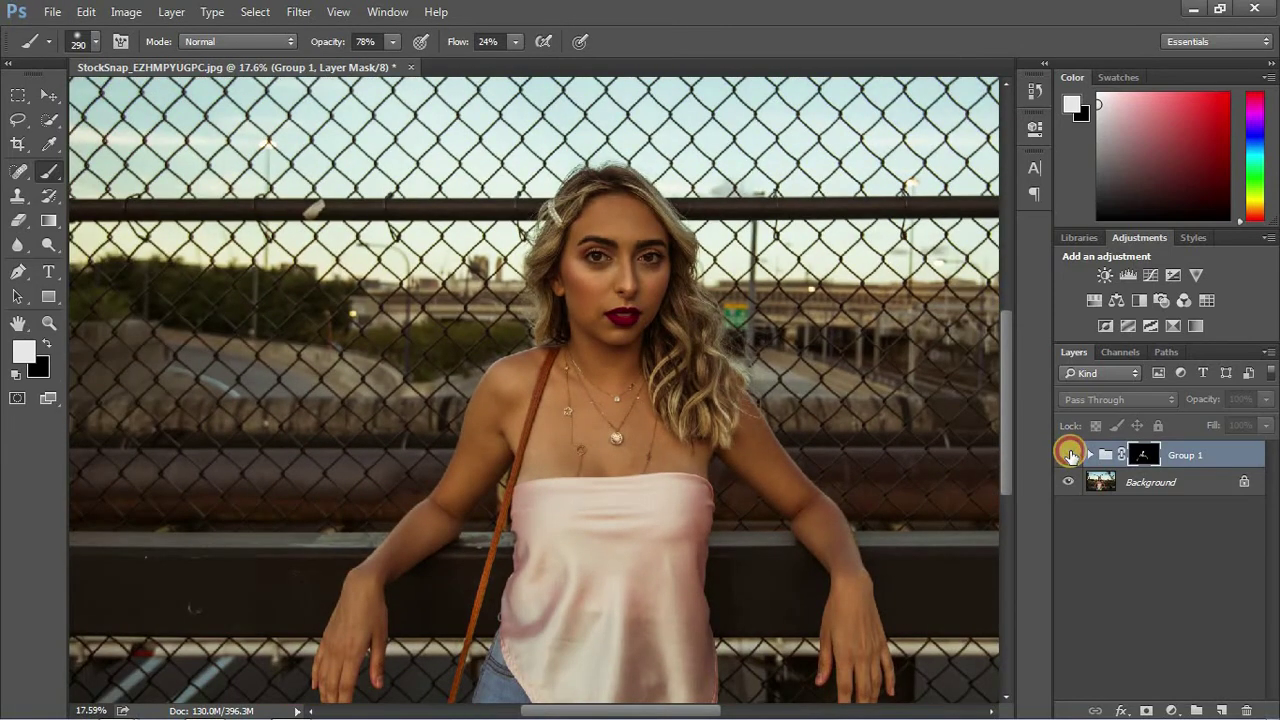
pyautogui.scroll(1, 628, 337)
pyautogui.scroll(2, 628, 337)
pyautogui.scroll(2, 640, 346)
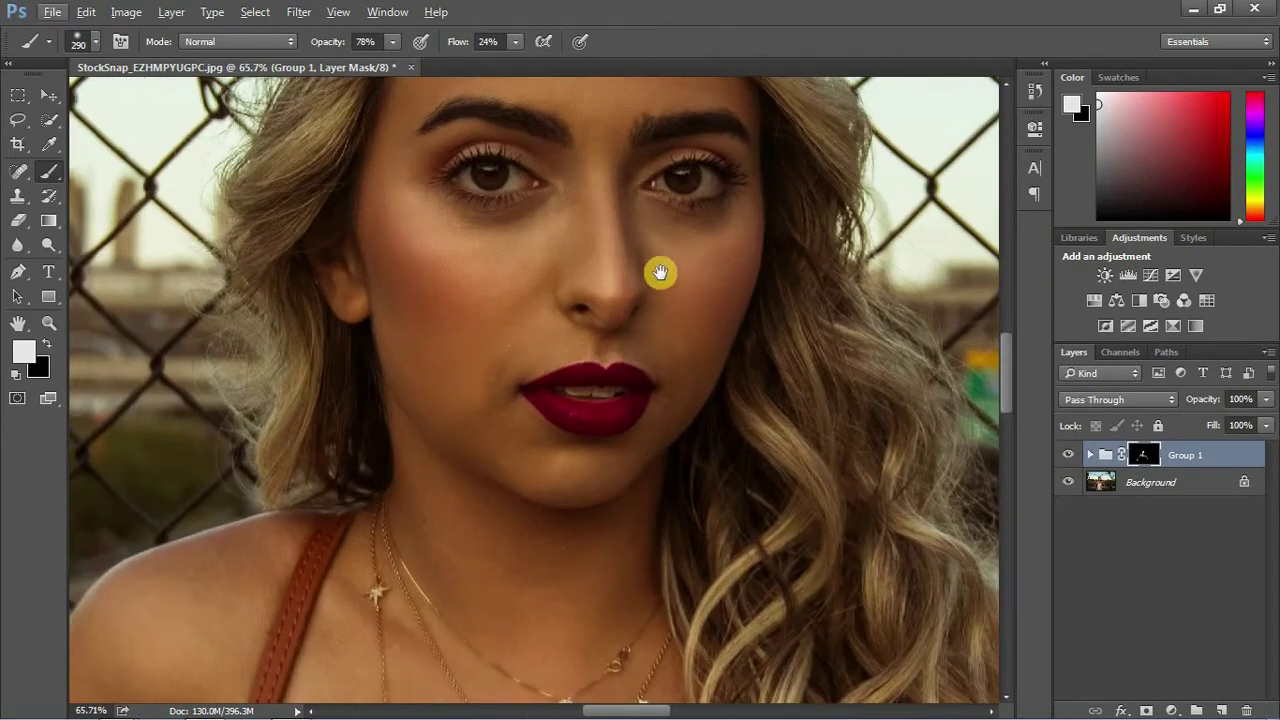
pyautogui.scroll(1, 657, 274)
# Toggle Group 1 on and off to compare, then stamp all visible layers into Layer 2
pyautogui.doubleClick(1070, 455)
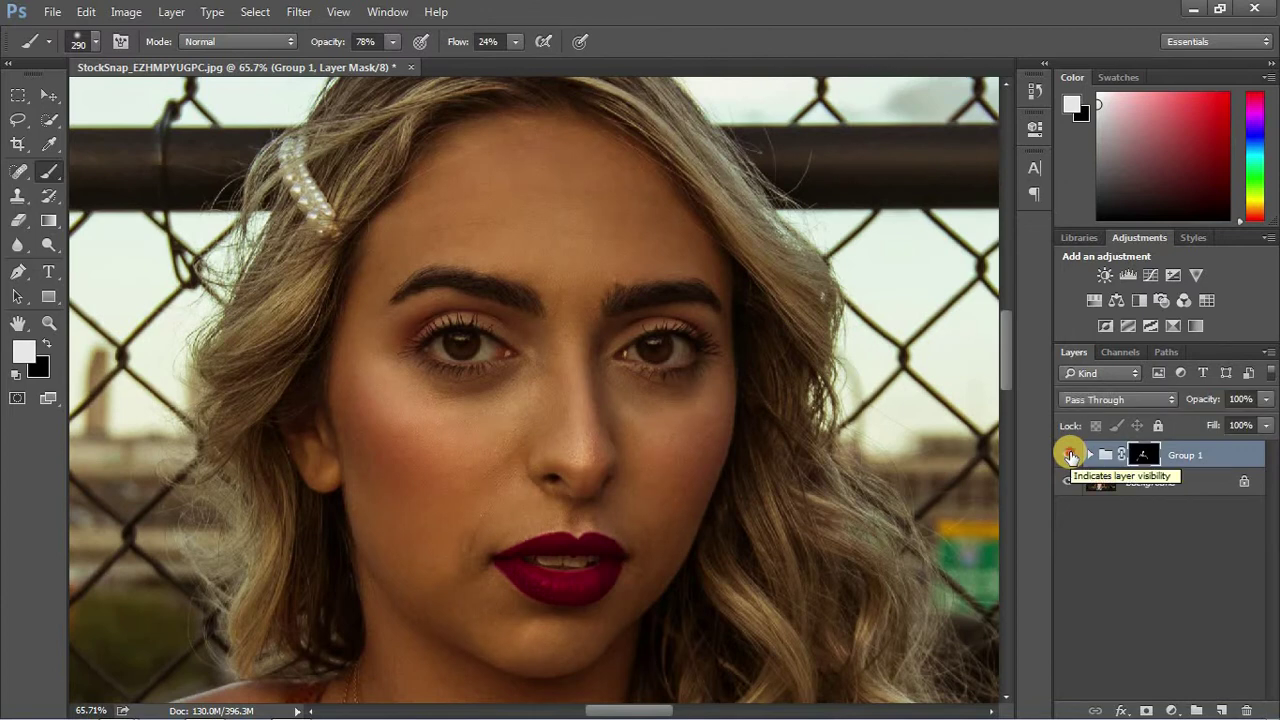
pyautogui.click(1070, 455)
pyautogui.scroll(-3, 840, 518)
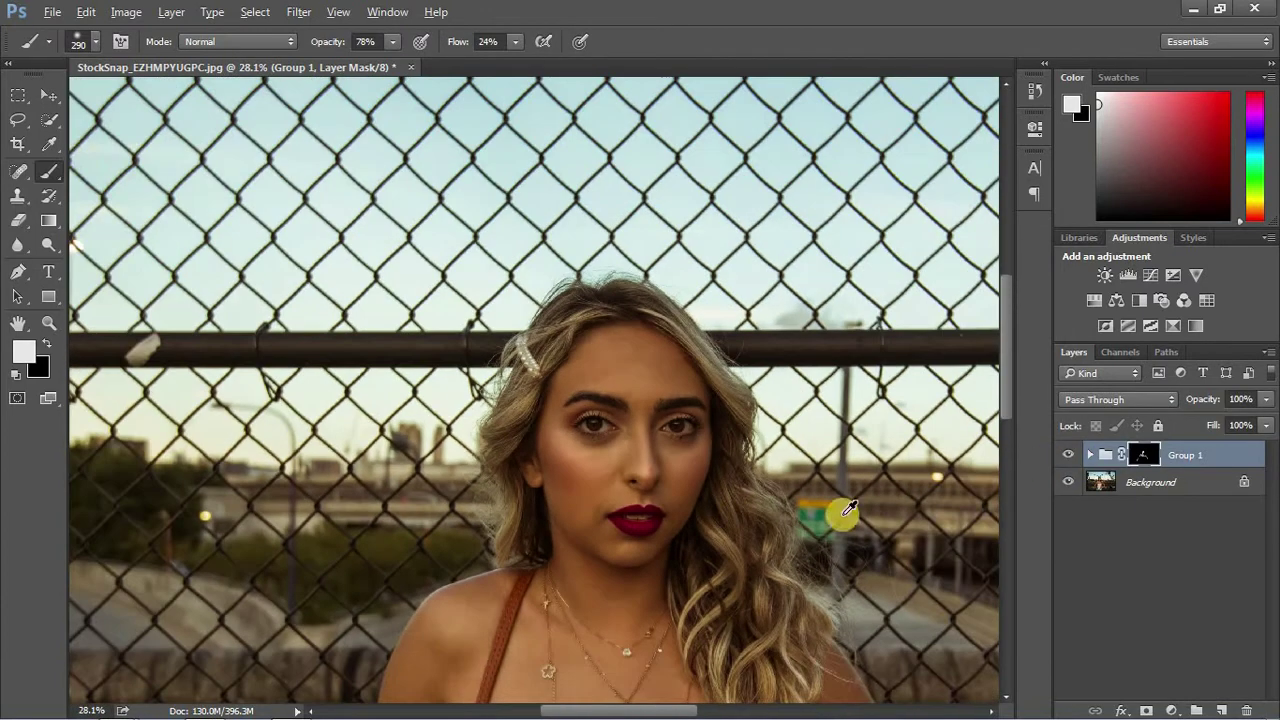
pyautogui.press('v')
pyautogui.scroll(-1, 700, 455)
pyautogui.scroll(-2, 670, 380)
pyautogui.scroll(-2, 650, 340)
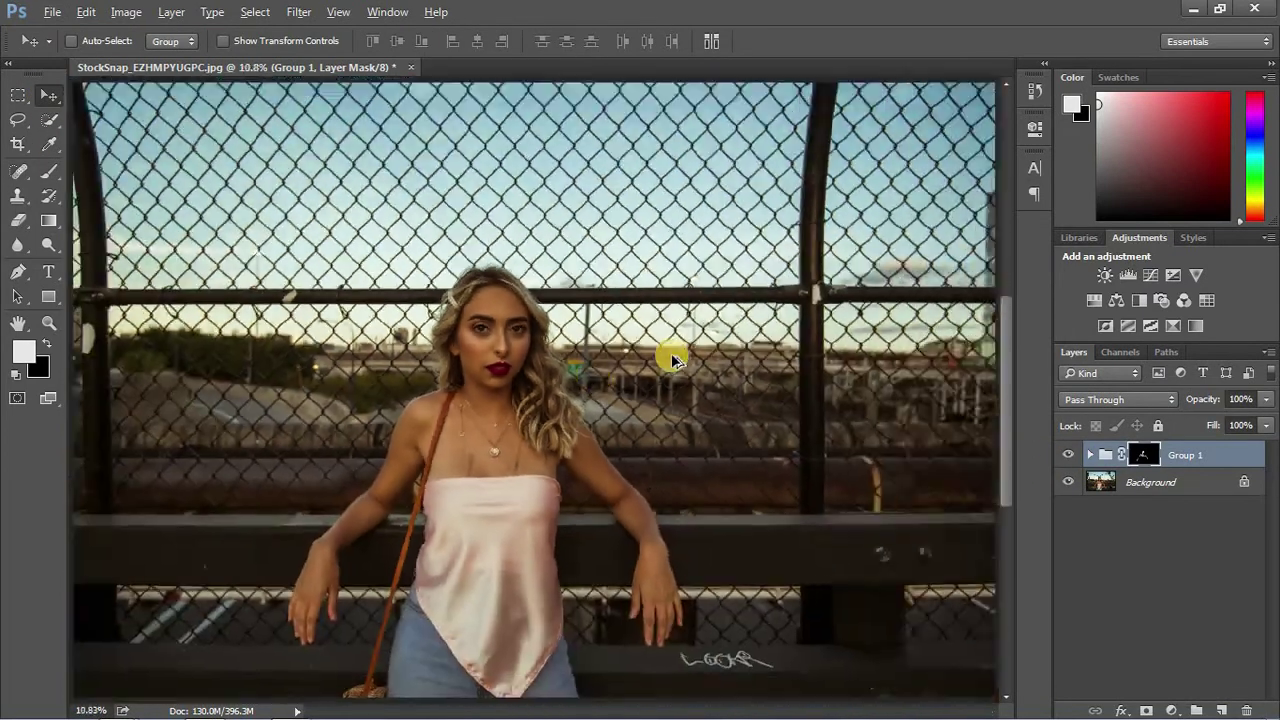
pyautogui.scroll(2, 658, 352)
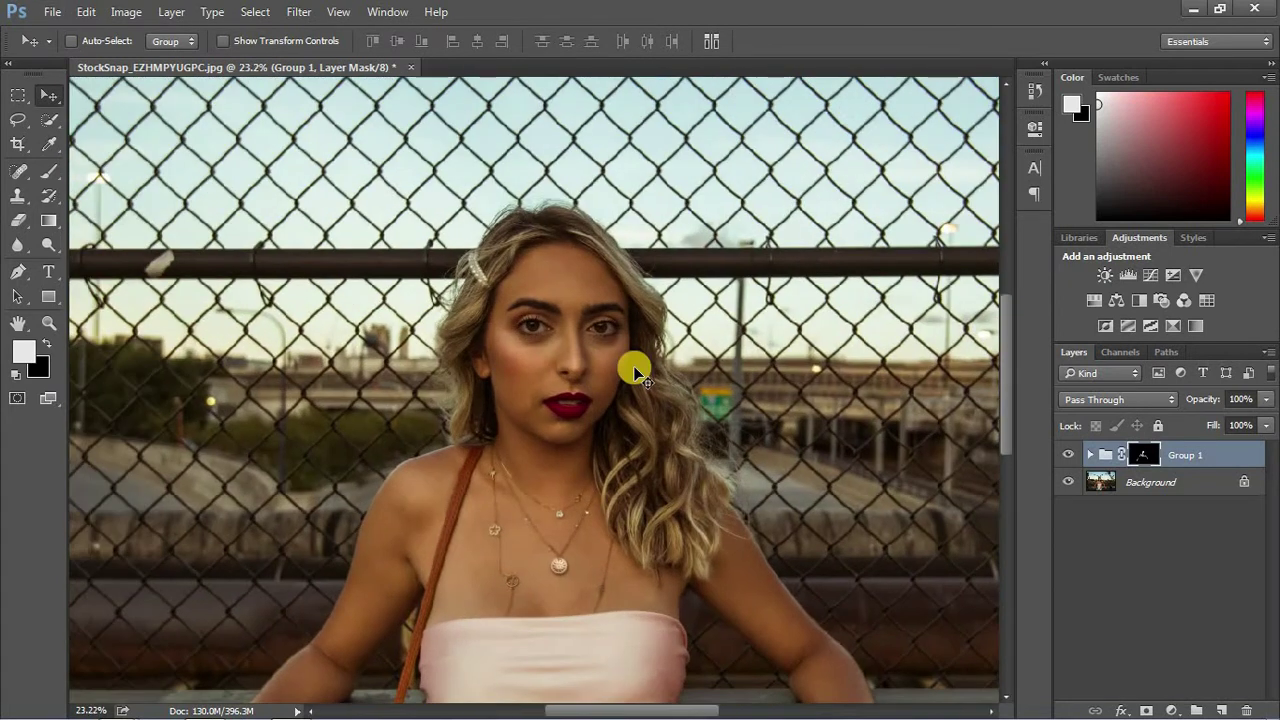
pyautogui.hotkey('ctrl', 'alt', 'shift', 'e')
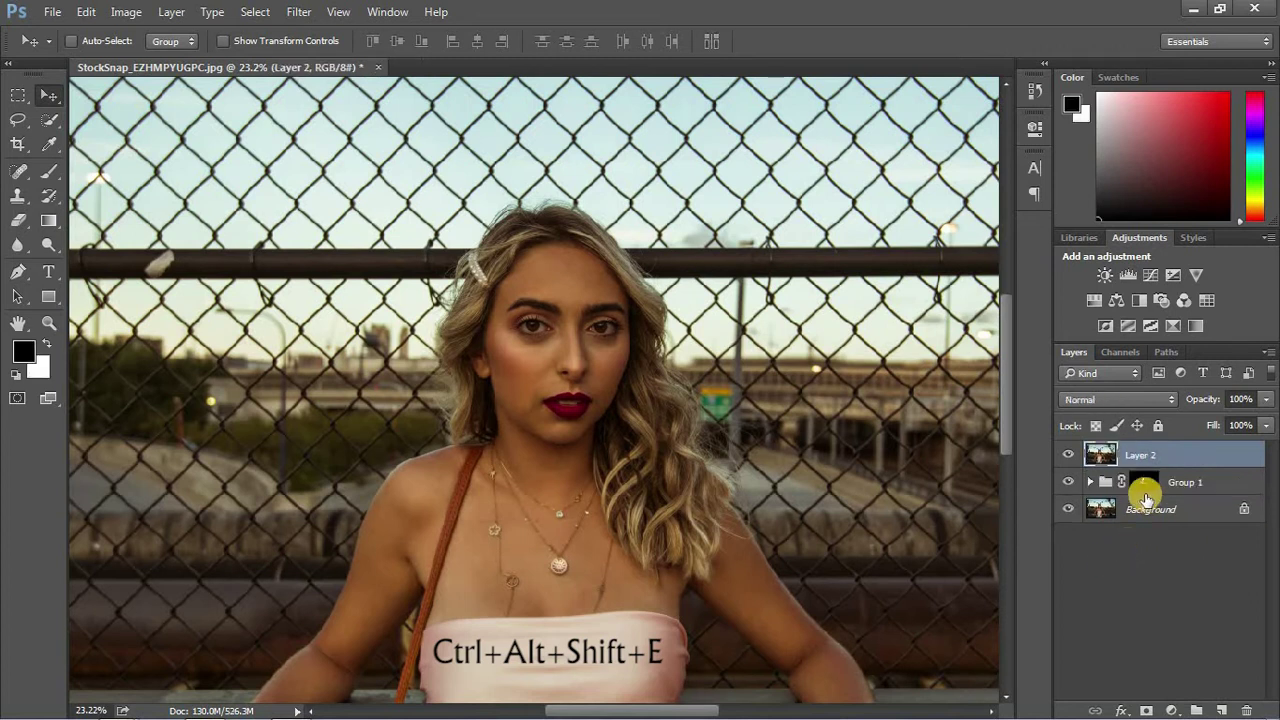
# Delete Group 1, duplicate Layer 2 with Ctrl+J, and launch the Camera Raw Filter on the copy
pyautogui.click(1108, 480)
pyautogui.press('Delete')
pyautogui.click(1133, 456)
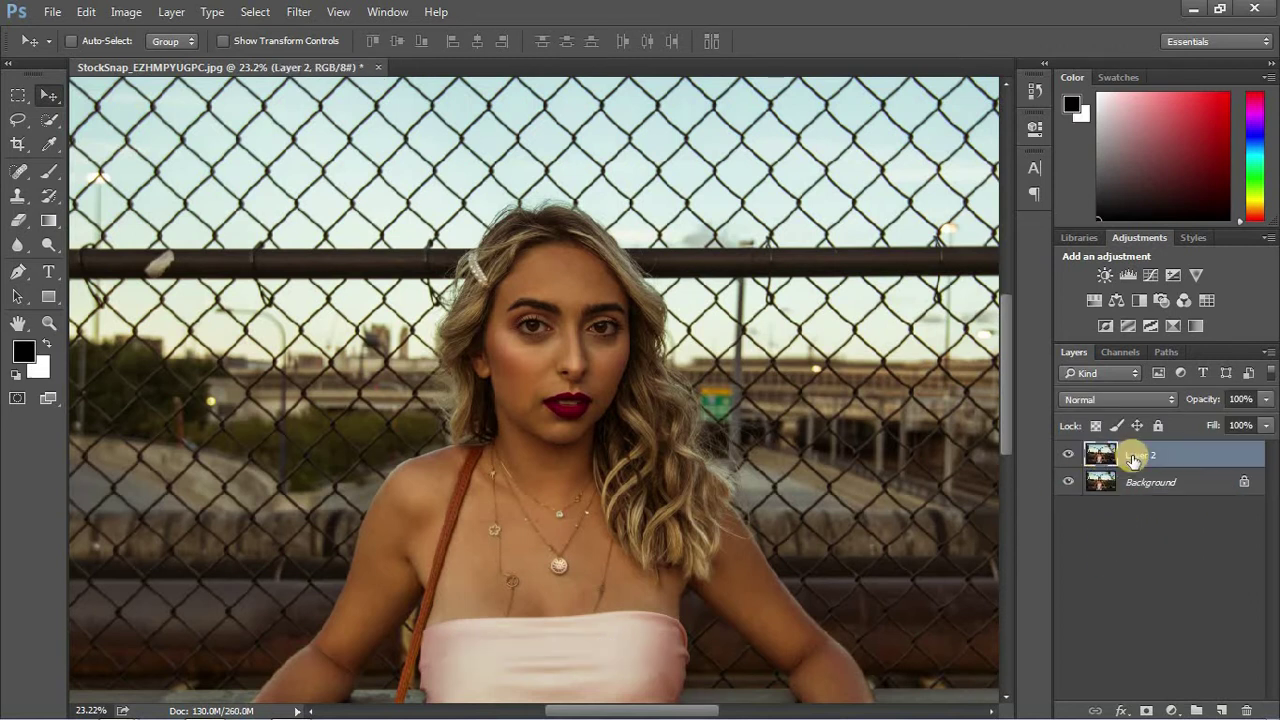
pyautogui.hotkey('ctrl', 'j')
pyautogui.click(299, 11)
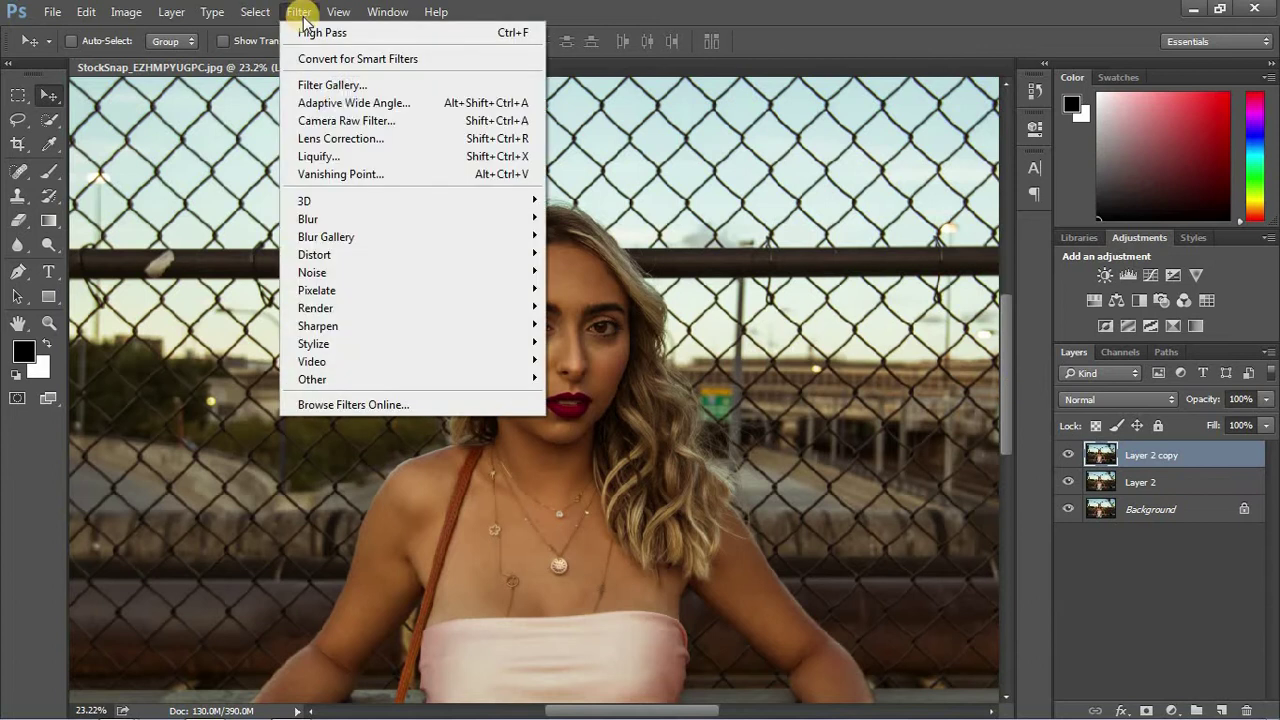
pyautogui.click(341, 120)
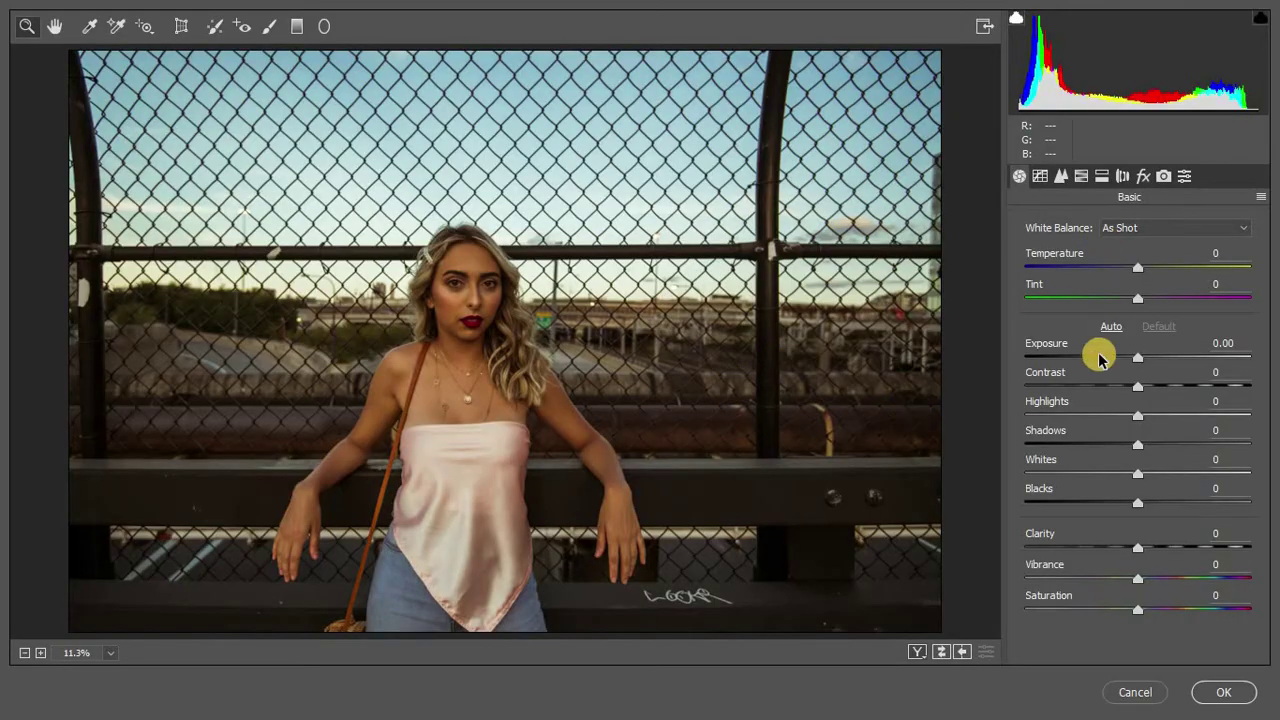
# In Camera Raw, cool the white balance, raise Exposure to +0.40 and set Whites to -13
pyautogui.moveTo(1140, 268)
pyautogui.mouseDown()
pyautogui.moveTo(1117, 274)
pyautogui.moveTo(1150, 308)
pyautogui.mouseUp()
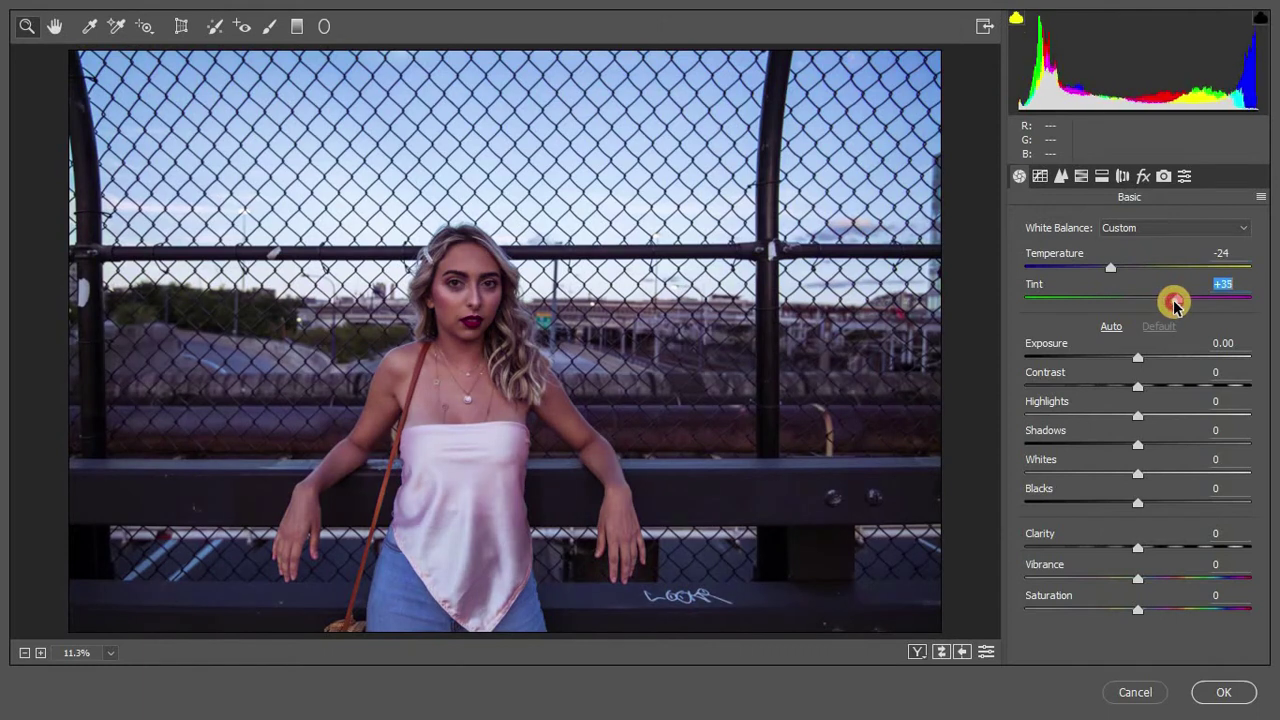
pyautogui.moveTo(1137, 357)
pyautogui.mouseDown()
pyautogui.moveTo(1158, 386)
pyautogui.moveTo(1152, 430)
pyautogui.moveTo(1117, 425)
pyautogui.moveTo(1146, 452)
pyautogui.moveTo(1133, 446)
pyautogui.moveTo(1133, 485)
pyautogui.moveTo(1114, 486)
pyautogui.mouseUp()
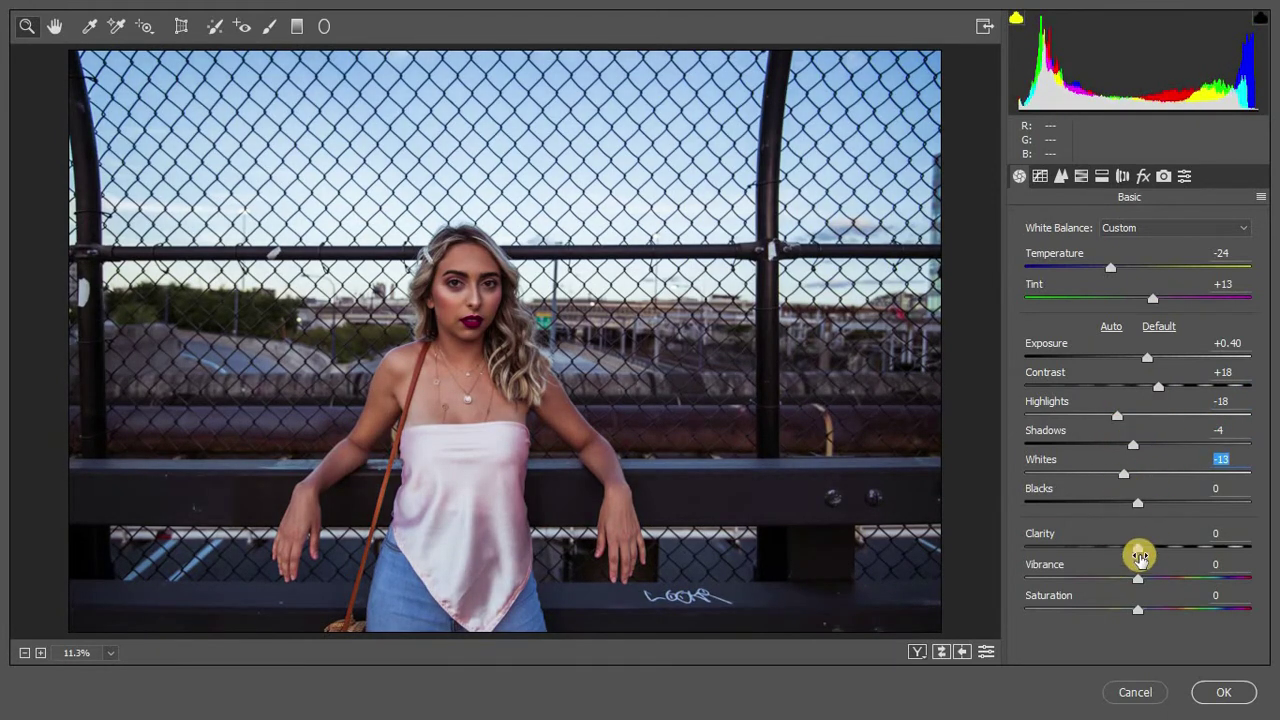
pyautogui.moveTo(1137, 548)
pyautogui.mouseDown()
pyautogui.moveTo(1179, 547)
pyautogui.moveTo(1194, 579)
pyautogui.mouseUp()
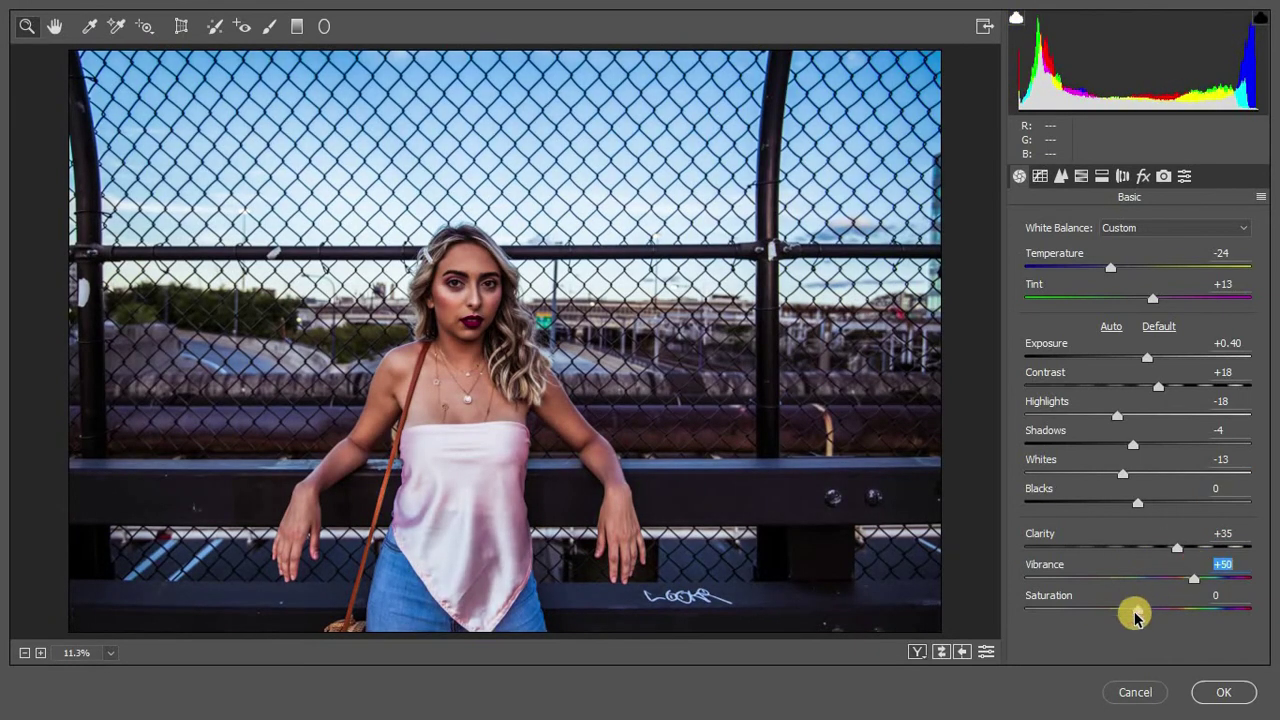
# Shift the Blues hue toward cyan, raise Orange luminance to +13, and apply the grade
pyautogui.click(1081, 176)
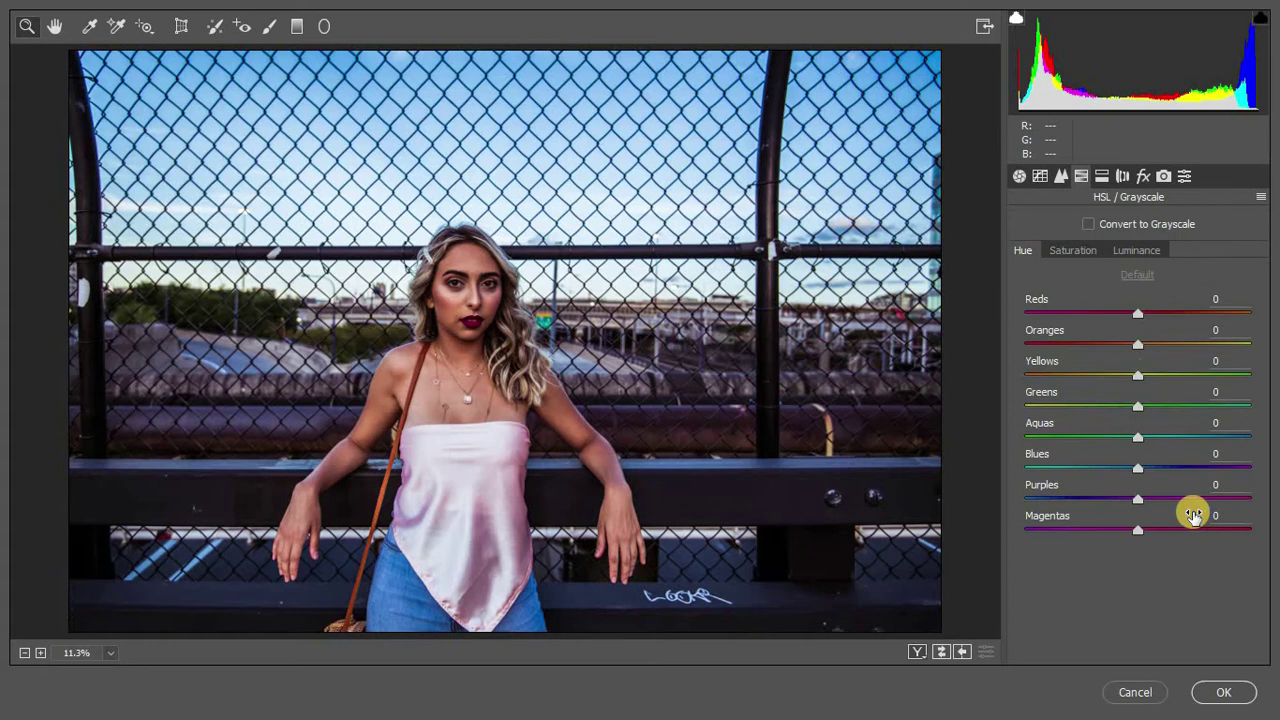
pyautogui.moveTo(1142, 470)
pyautogui.mouseDown()
pyautogui.moveTo(1080, 470)
pyautogui.moveTo(1155, 468)
pyautogui.moveTo(1127, 440)
pyautogui.mouseUp()
pyautogui.click(1118, 258)
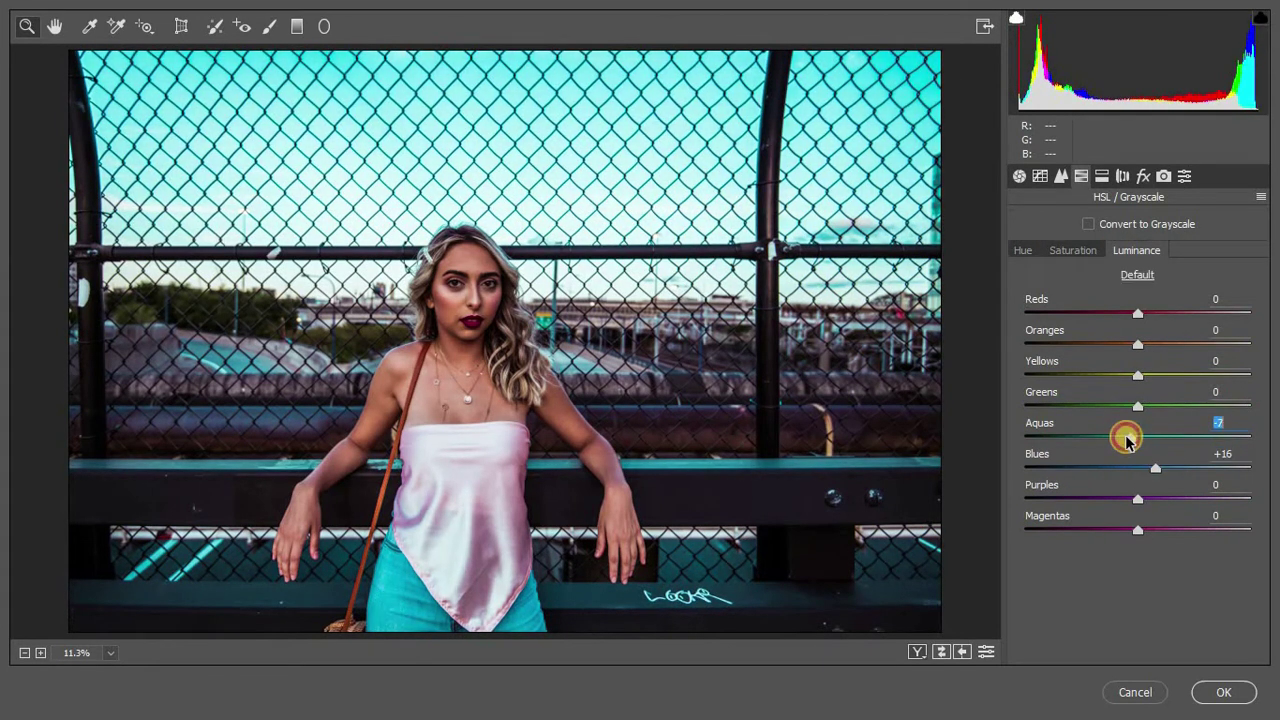
pyautogui.moveTo(1138, 344); pyautogui.dragTo(1157, 344)
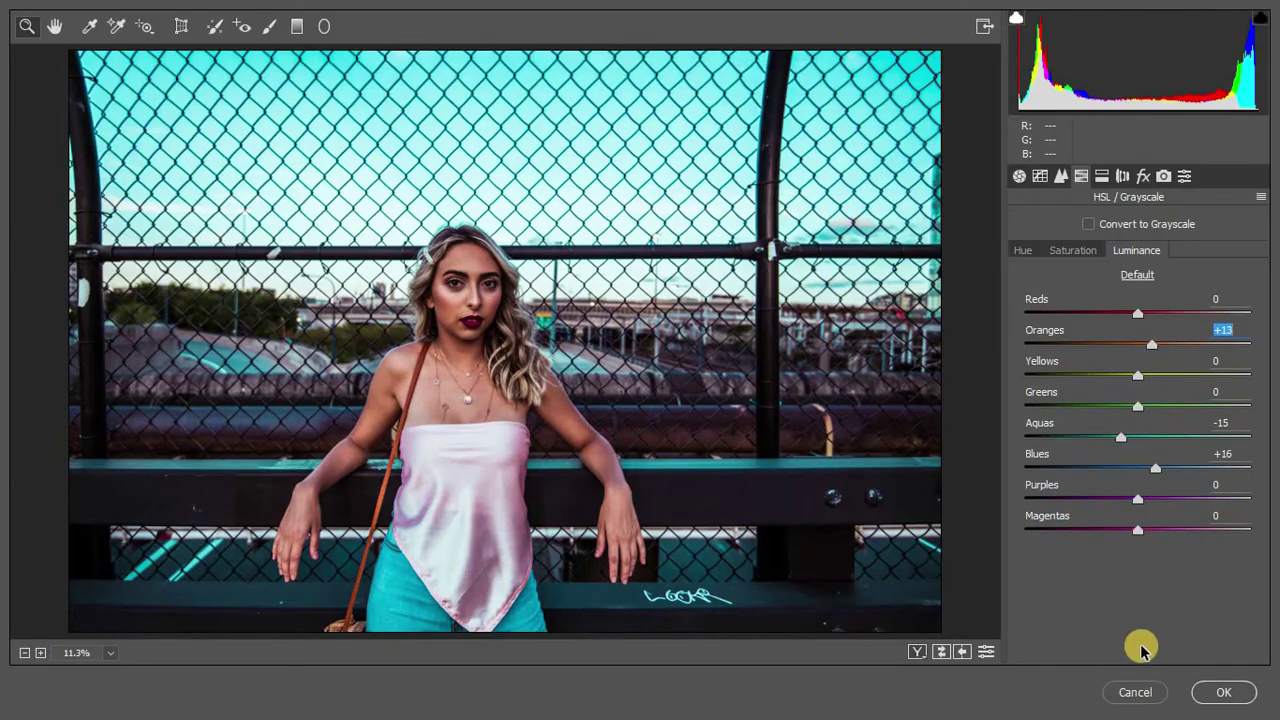
pyautogui.click(1214, 697)
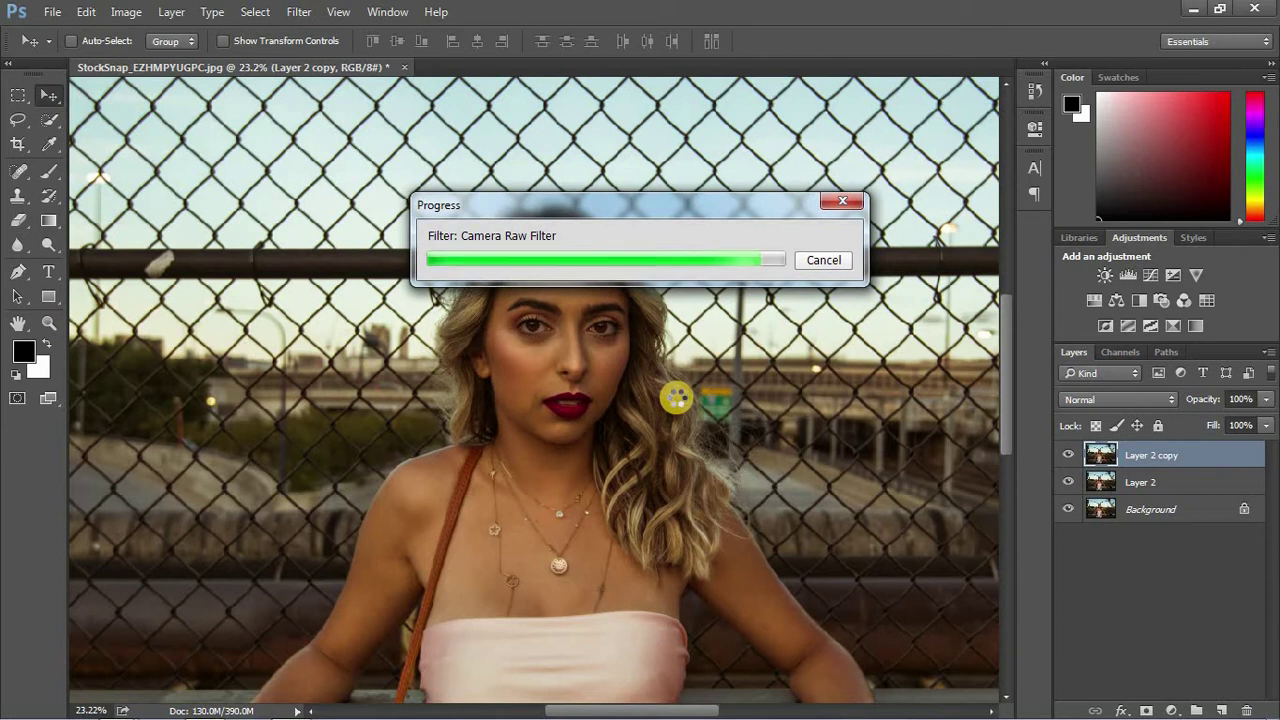
# Give Layer 2 copy an inverted black mask and set up a 2270 px brush with higher flow
pyautogui.hotkey('ctrl', '0')
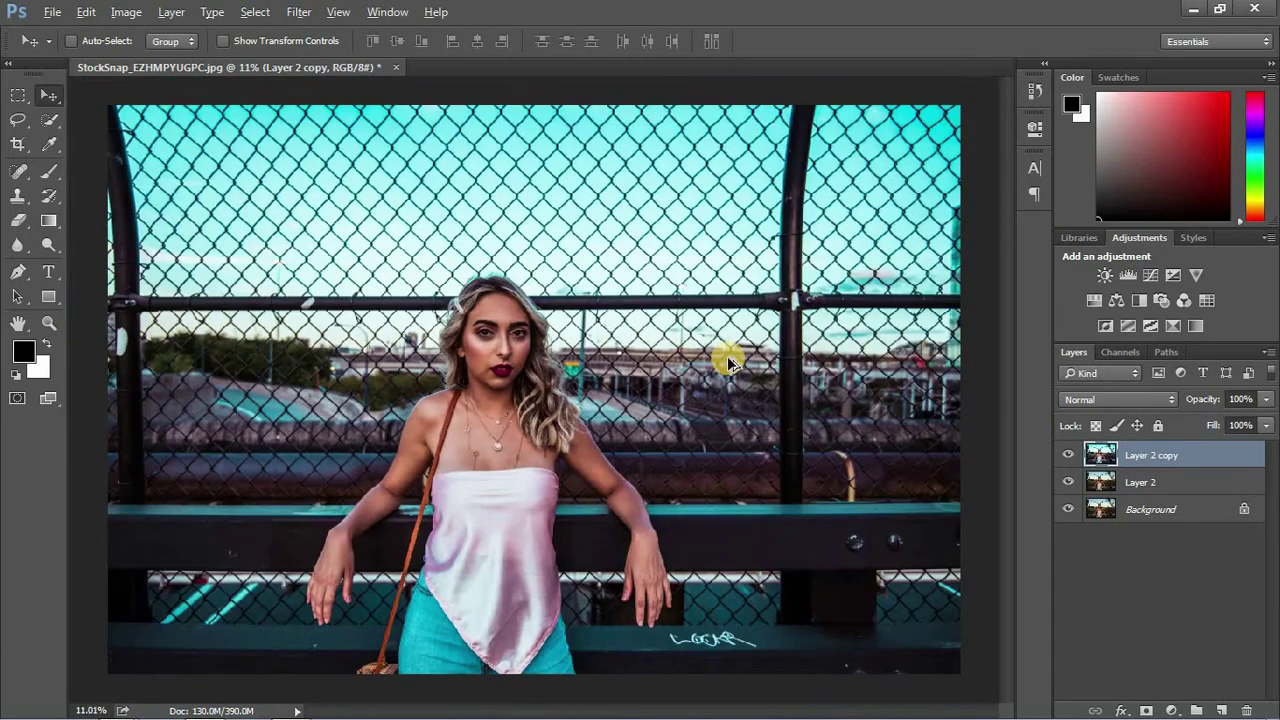
pyautogui.click(1146, 710)
pyautogui.hotkey('ctrl', 'i')
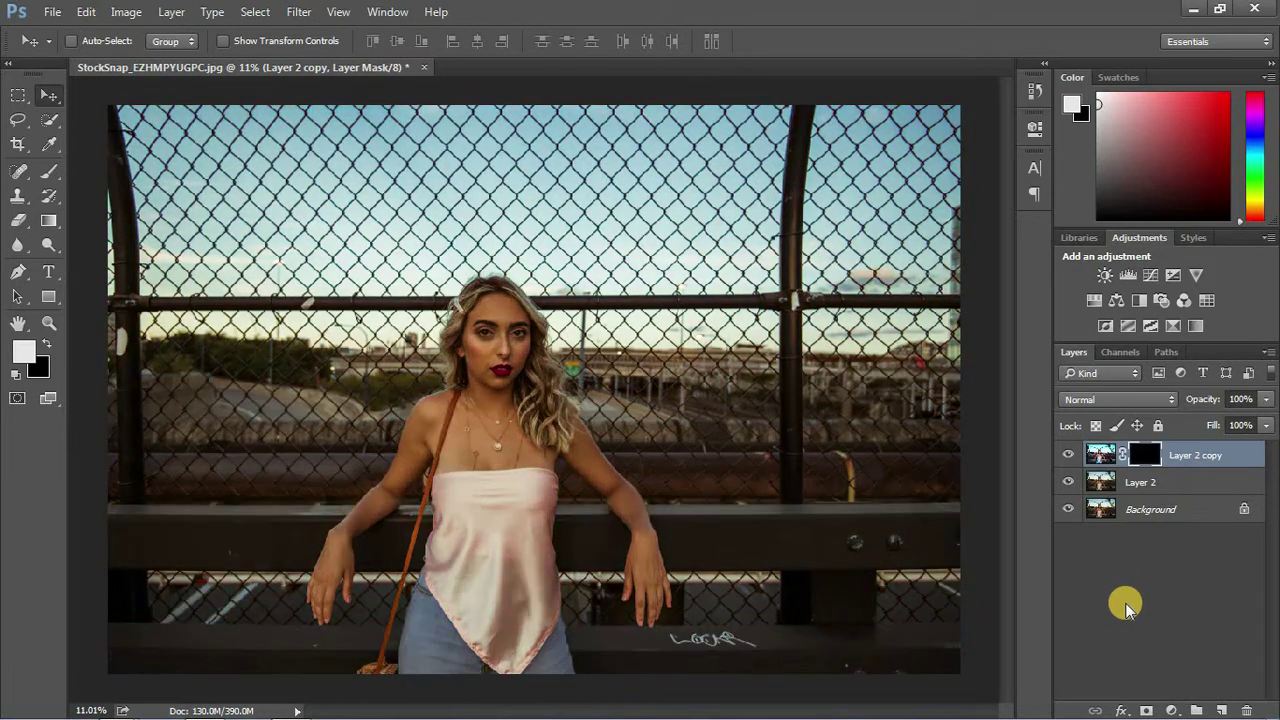
pyautogui.click(49, 171)
pyautogui.moveTo(457, 42); pyautogui.dragTo(562, 53)
pyautogui.moveTo(217, 205); pyautogui.dragTo(309, 157)
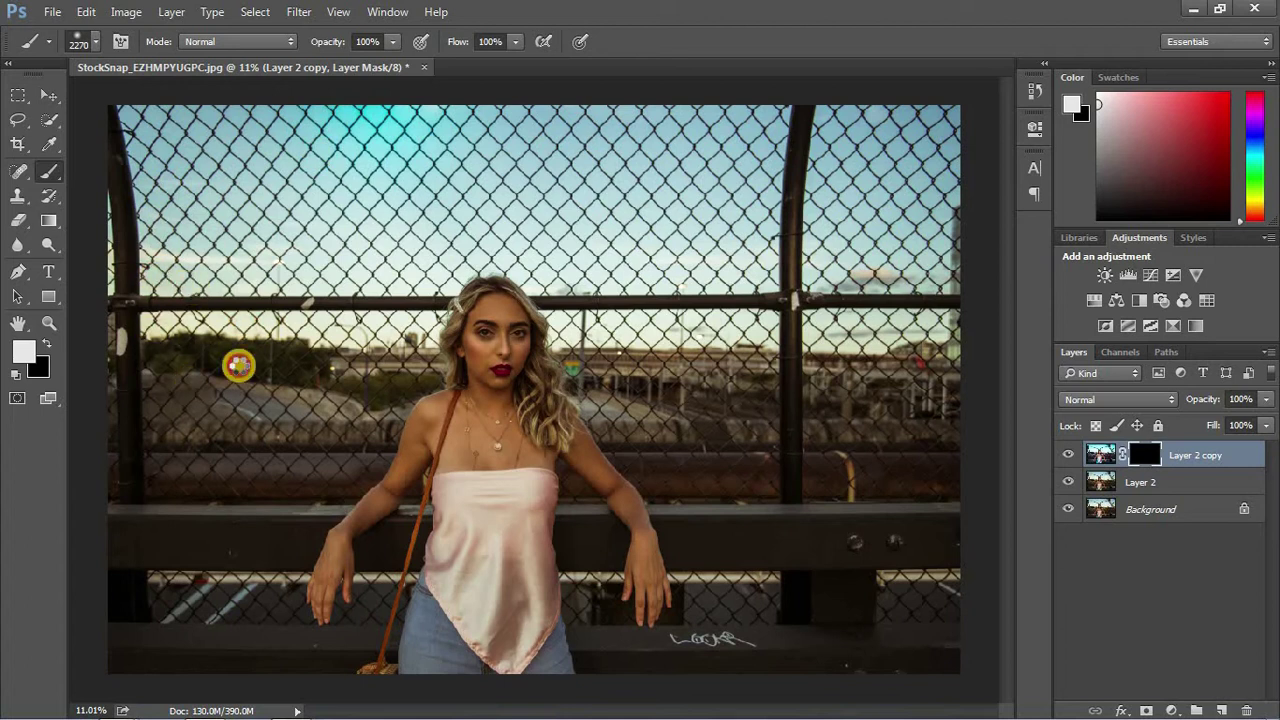
# Reveal the teal grade across the upper sky, then shrink the brush to 267 px
pyautogui.moveTo(243, 363); pyautogui.dragTo(503, 135)
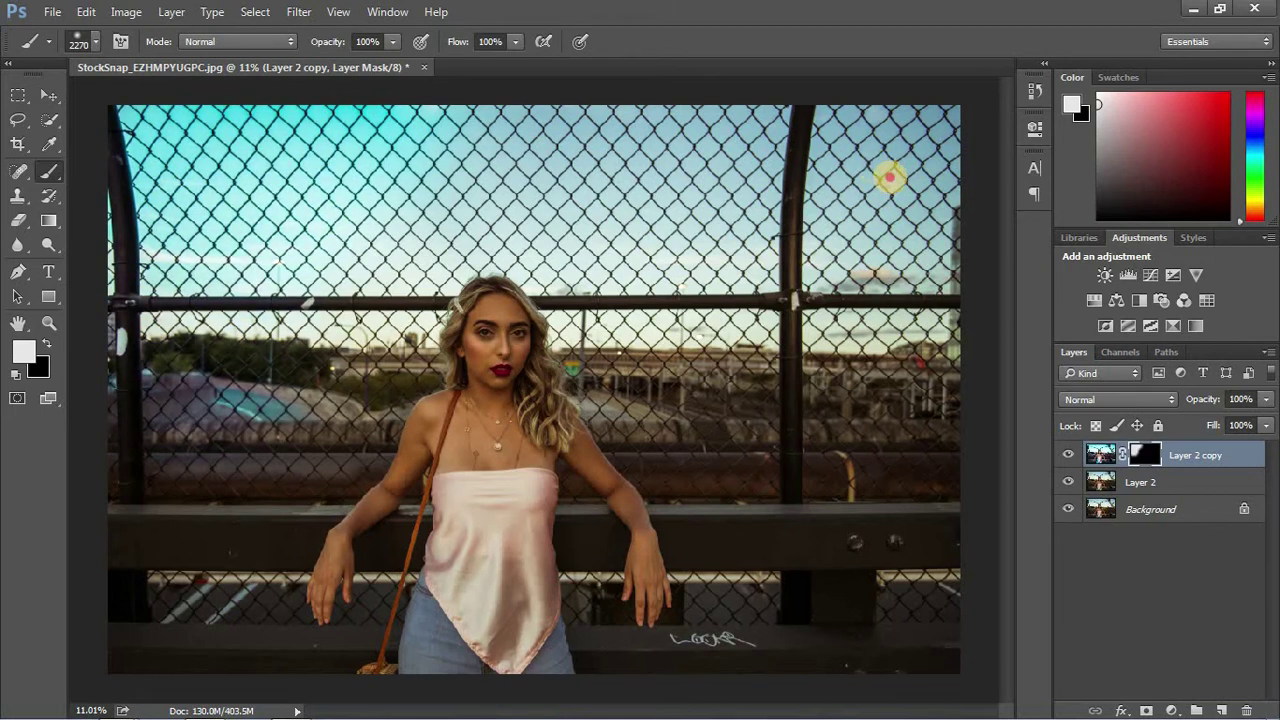
pyautogui.moveTo(890, 177); pyautogui.dragTo(667, 343)
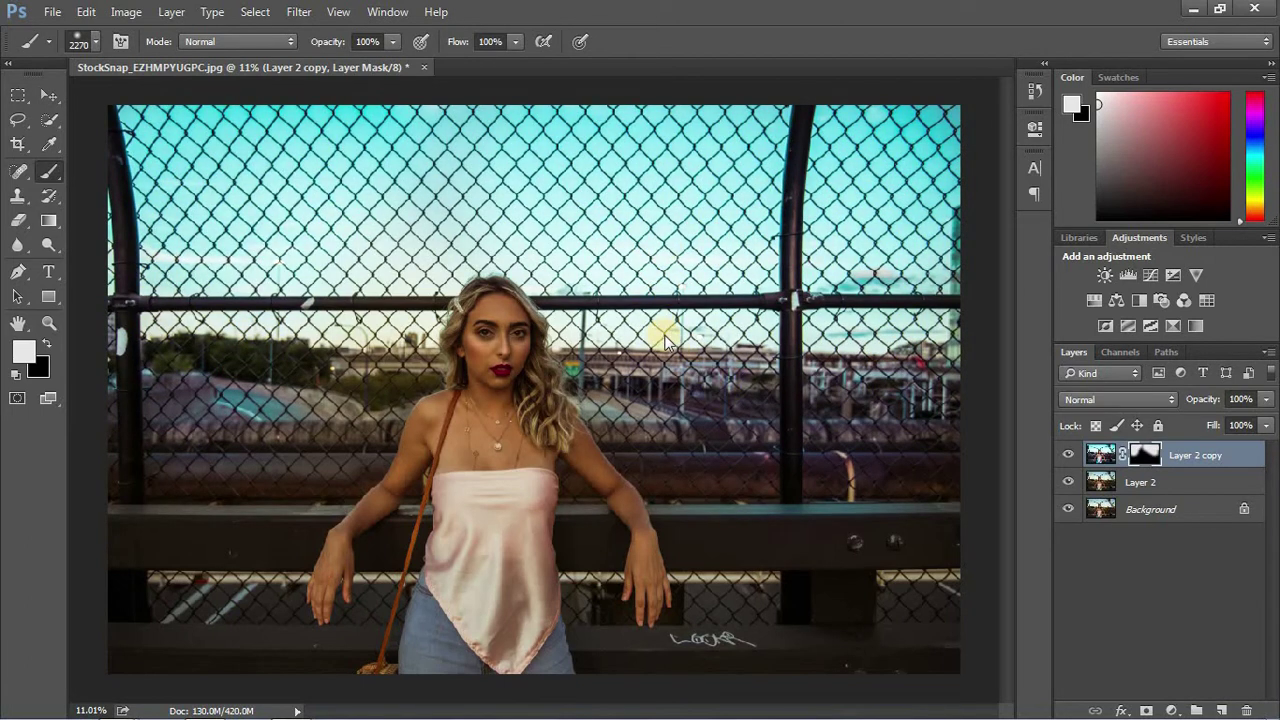
pyautogui.click(945, 463)
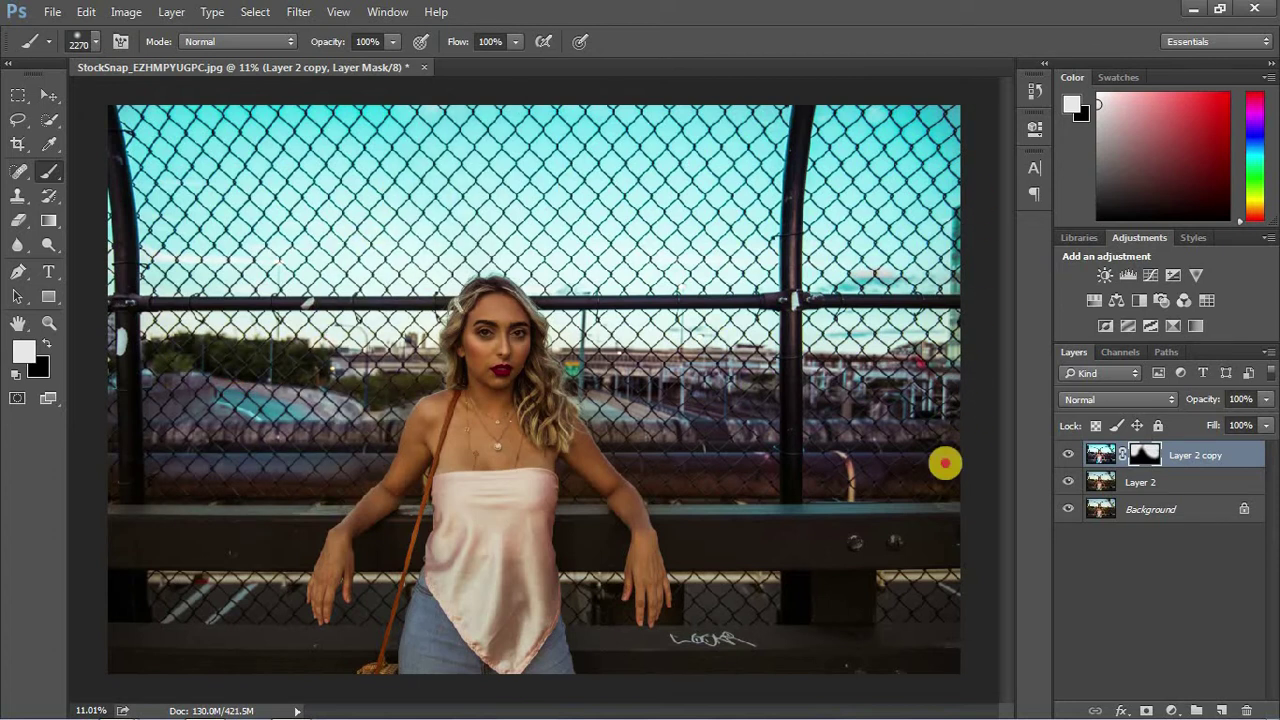
pyautogui.scroll(3, 309, 443)
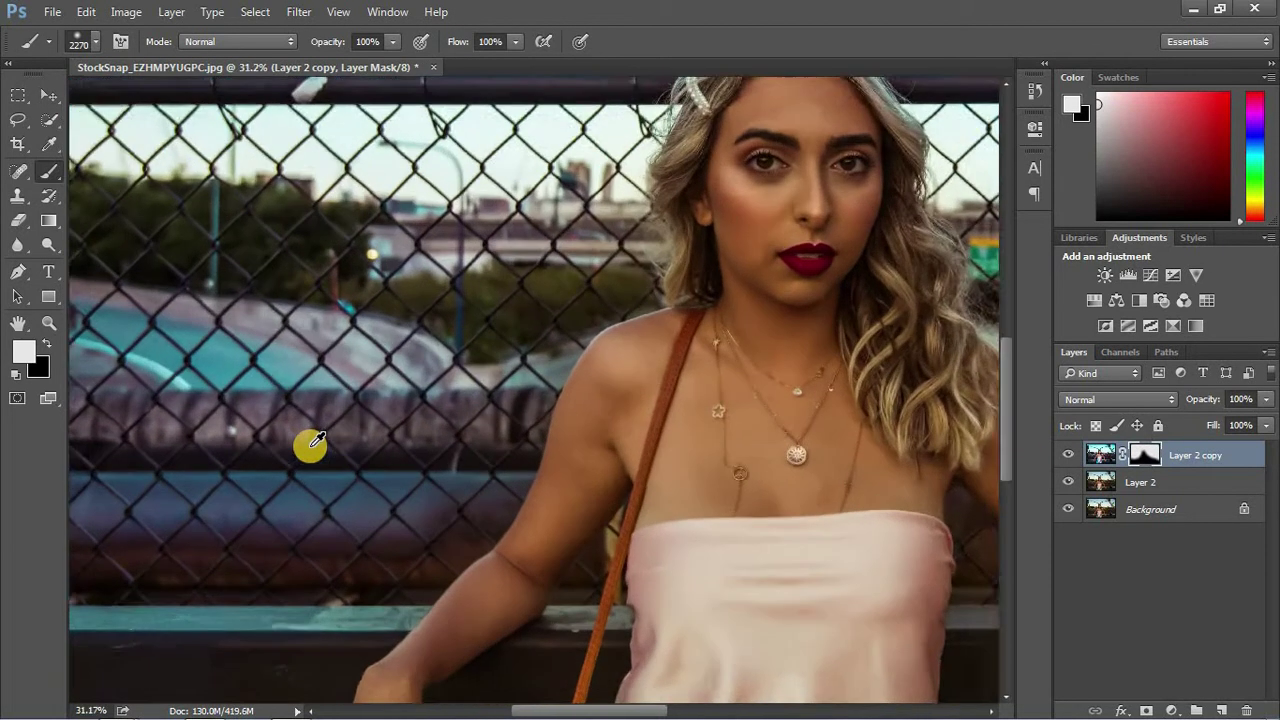
pyautogui.moveTo(309, 453); pyautogui.dragTo(263, 314)
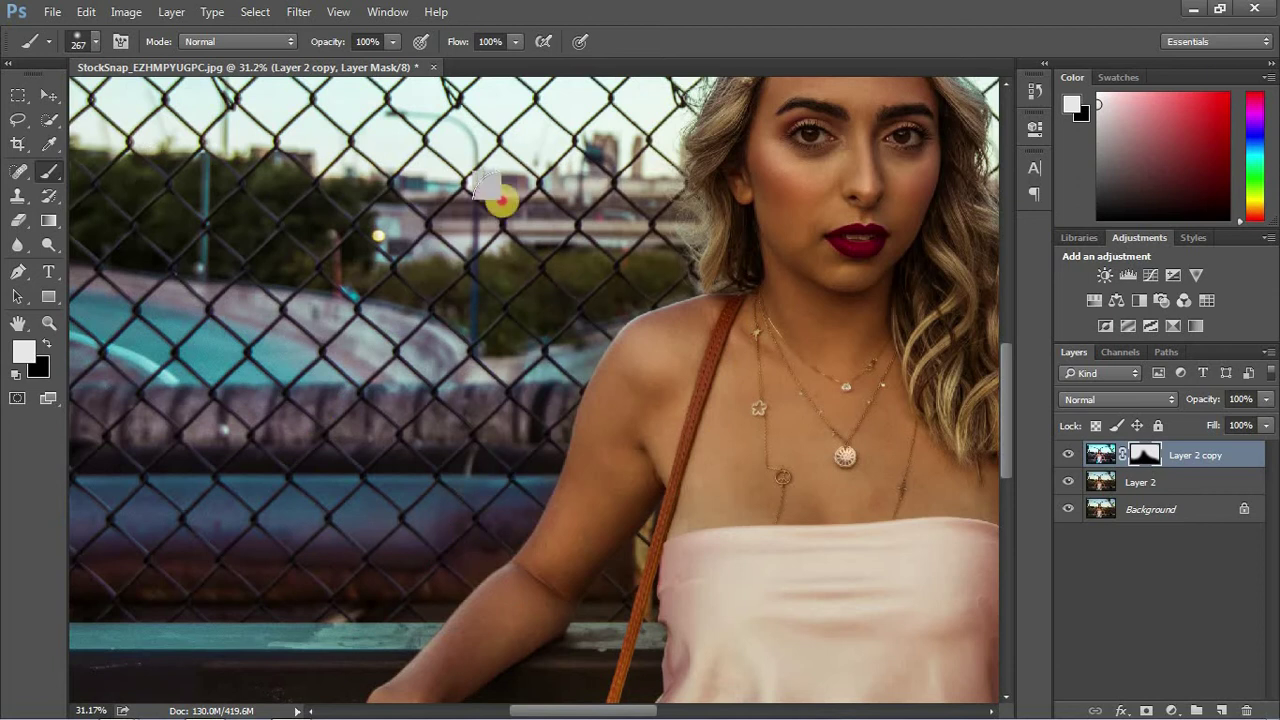
pyautogui.click(649, 197)
pyautogui.scroll(5, 360, 243)
pyautogui.hscroll(3, 360, 243)
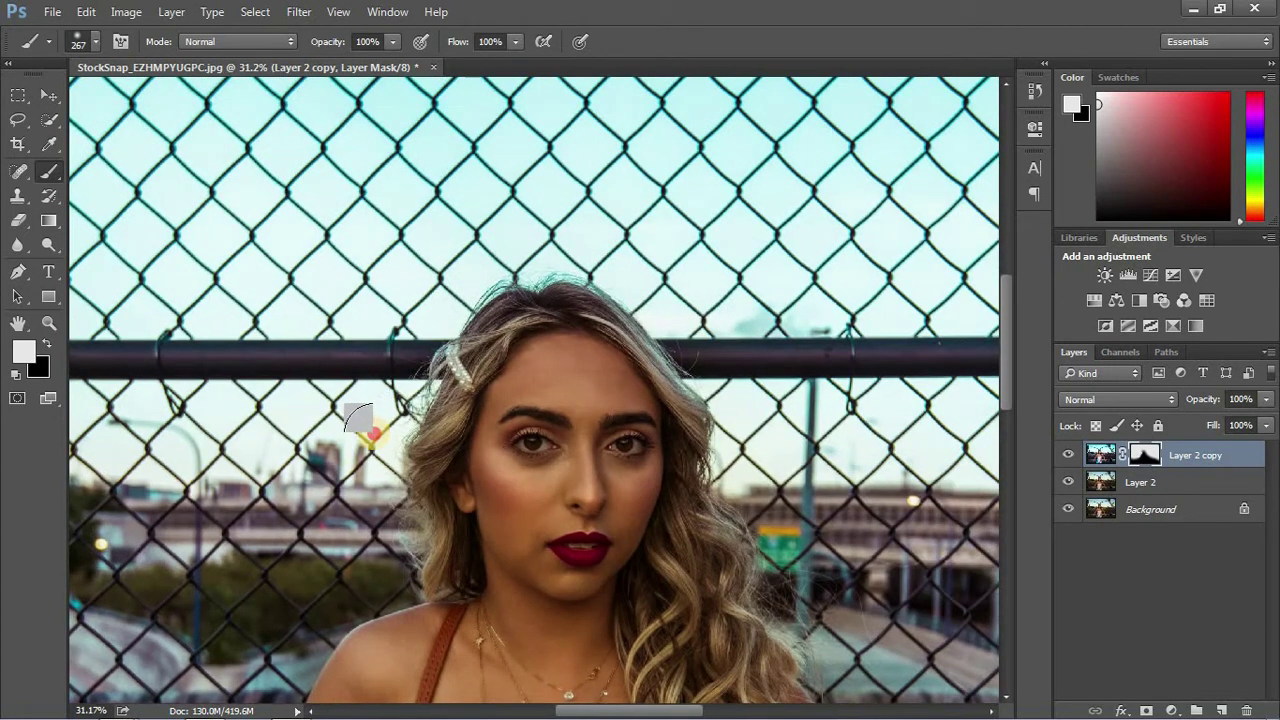
pyautogui.scroll(-5, 790, 620)
pyautogui.hscroll(3, 790, 620)
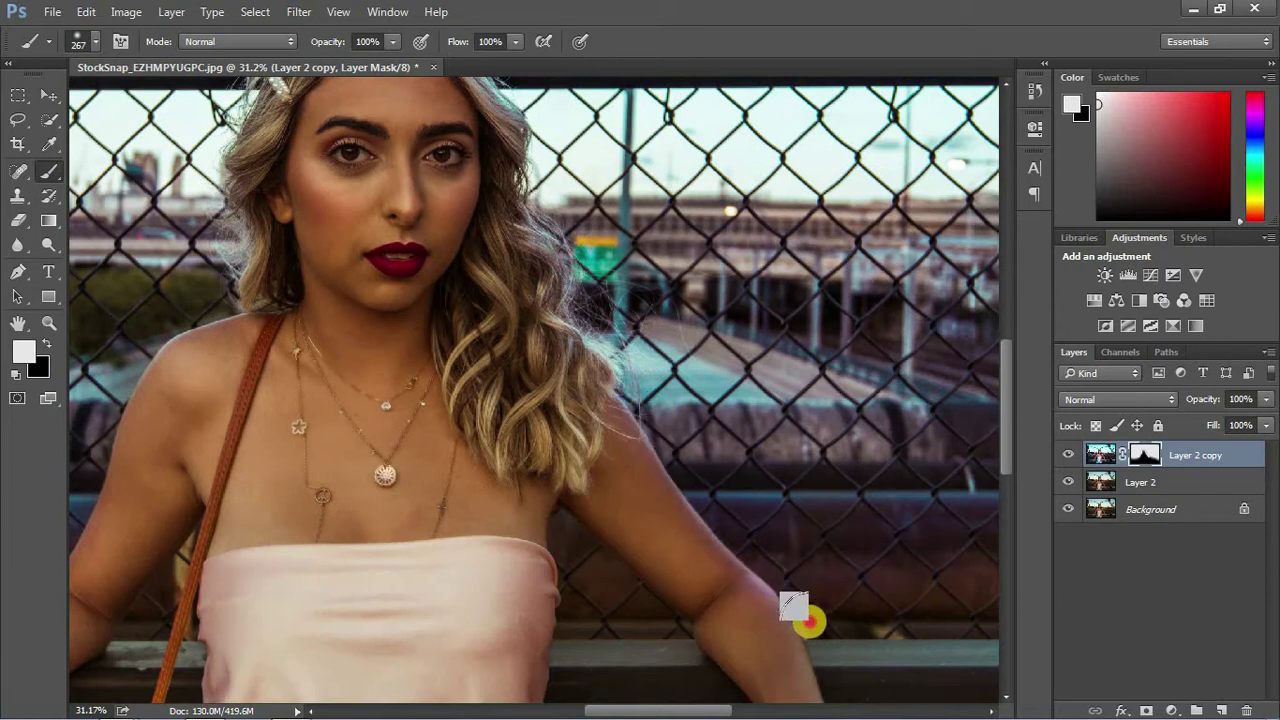
# Paint the grade onto the railing at lower right, beside the arm and near the strap
pyautogui.moveTo(800, 614); pyautogui.dragTo(960, 652)
pyautogui.scroll(-3, 906, 449)
pyautogui.hscroll(5, 906, 449)
pyautogui.hscroll(5, 514, 391)
pyautogui.hscroll(-5, 563, 403)
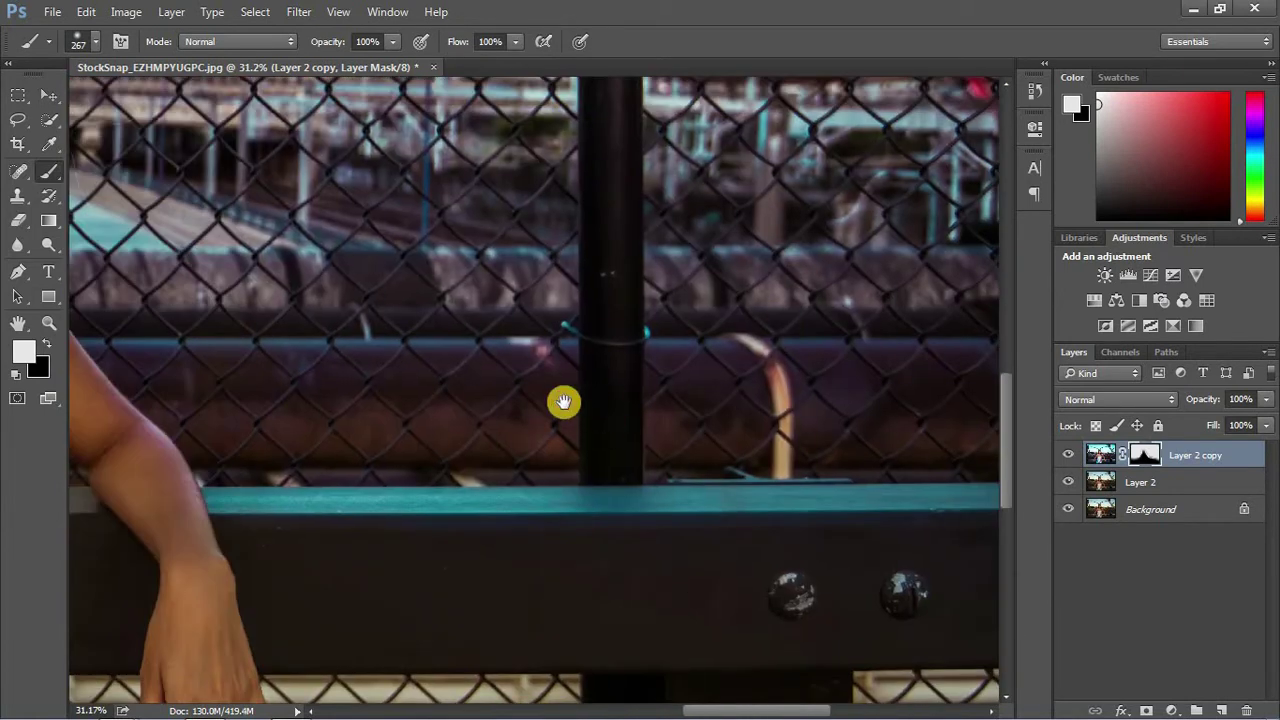
pyautogui.hscroll(-5, 517, 487)
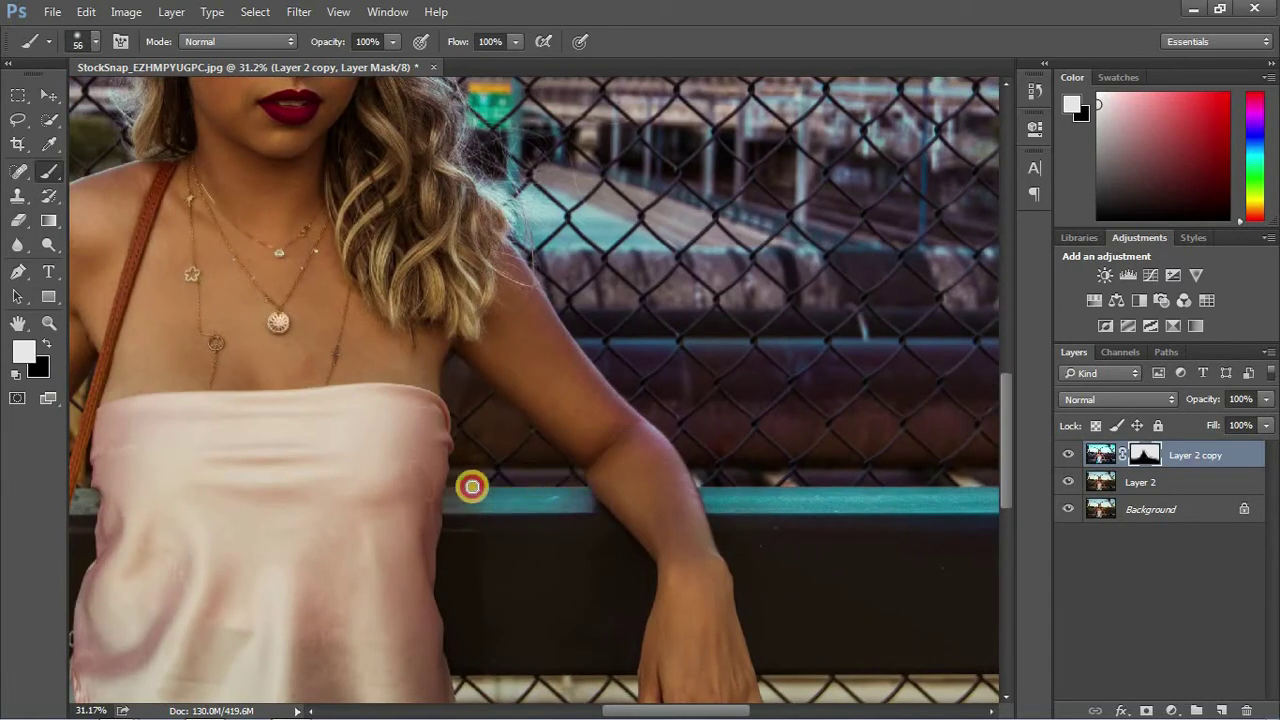
pyautogui.moveTo(577, 505); pyautogui.dragTo(510, 504)
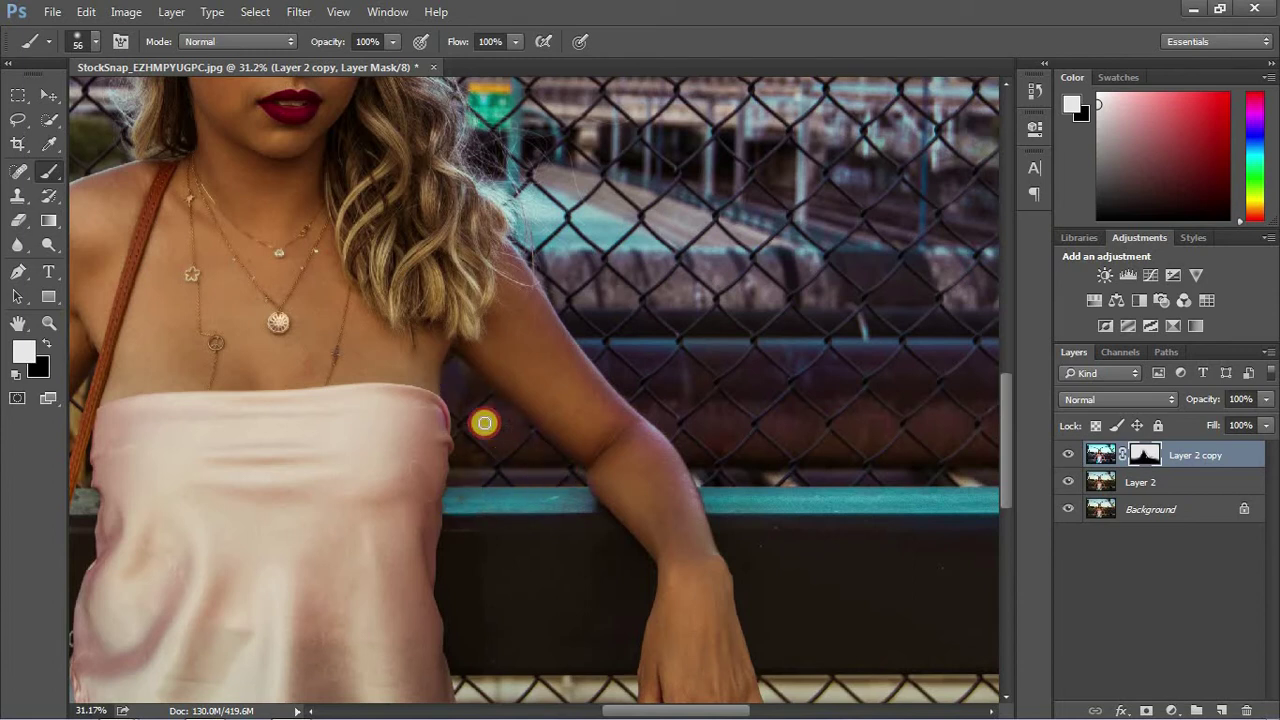
pyautogui.hscroll(-5, 446, 491)
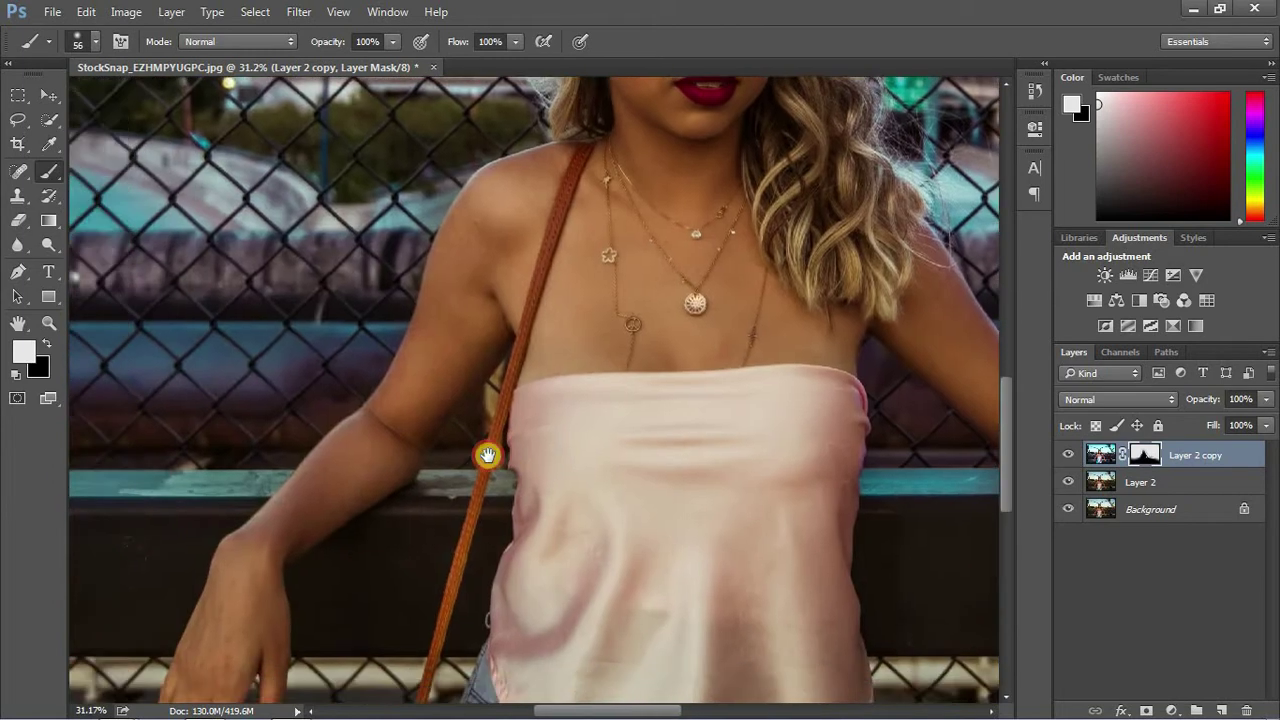
pyautogui.hscroll(-2, 489, 454)
pyautogui.moveTo(560, 486)
pyautogui.mouseDown()
pyautogui.moveTo(620, 471)
pyautogui.moveTo(543, 480)
pyautogui.moveTo(608, 491)
pyautogui.moveTo(629, 463)
pyautogui.moveTo(573, 446)
pyautogui.moveTo(623, 366)
pyautogui.moveTo(600, 434)
pyautogui.moveTo(294, 466)
pyautogui.moveTo(367, 472)
pyautogui.mouseUp()
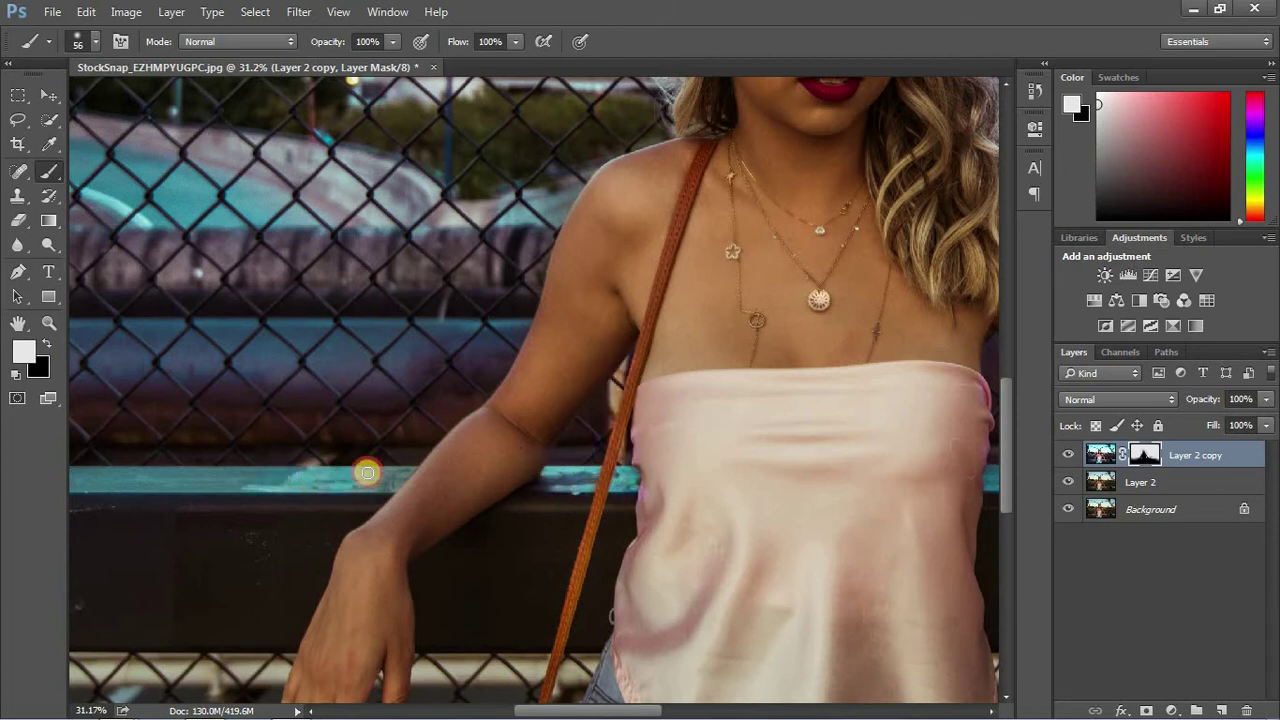
pyautogui.hscroll(-5, 388, 450)
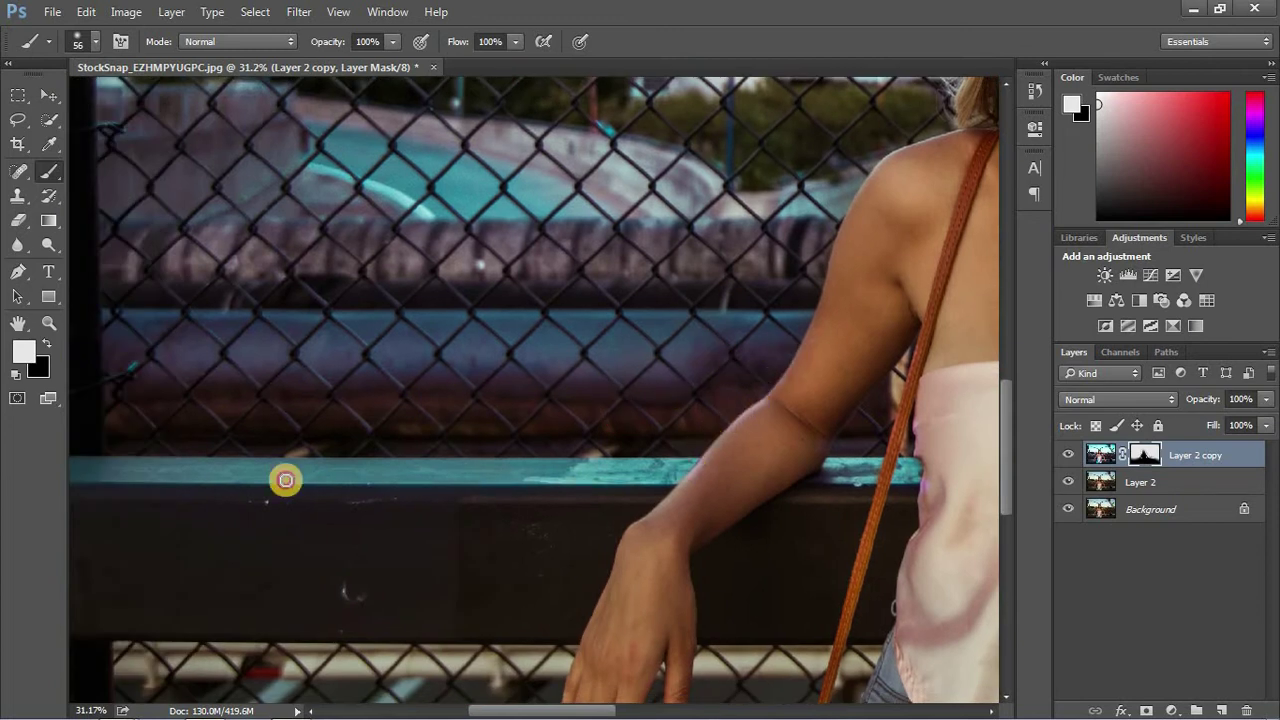
pyautogui.scroll(-5, 507, 360)
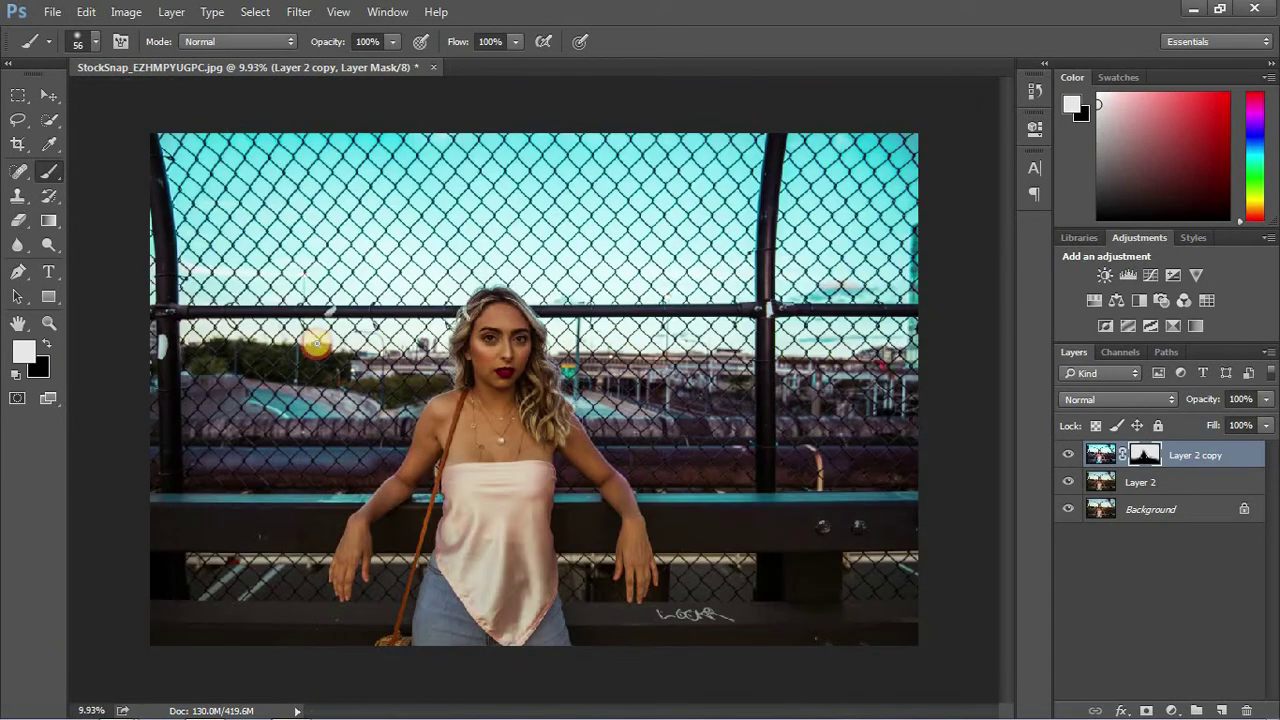
# Paint the mask over the graffiti and fence area, then fit the whole photo in view
pyautogui.scroll(5, 709, 547)
pyautogui.moveTo(766, 417)
pyautogui.mouseDown()
pyautogui.moveTo(794, 486)
pyautogui.moveTo(588, 383)
pyautogui.mouseUp()
pyautogui.hscroll(-3, 588, 383)
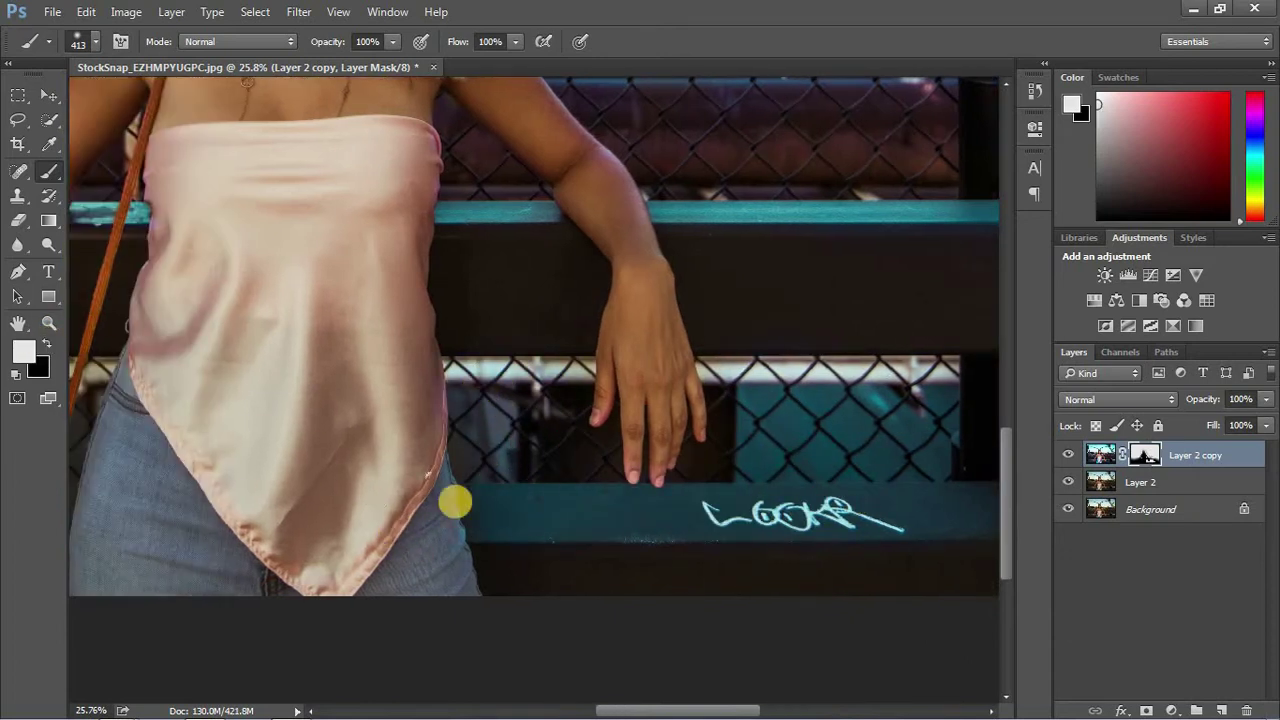
pyautogui.hscroll(5, 333, 513)
pyautogui.hscroll(2, 333, 513)
pyautogui.moveTo(456, 45); pyautogui.dragTo(397, 58)
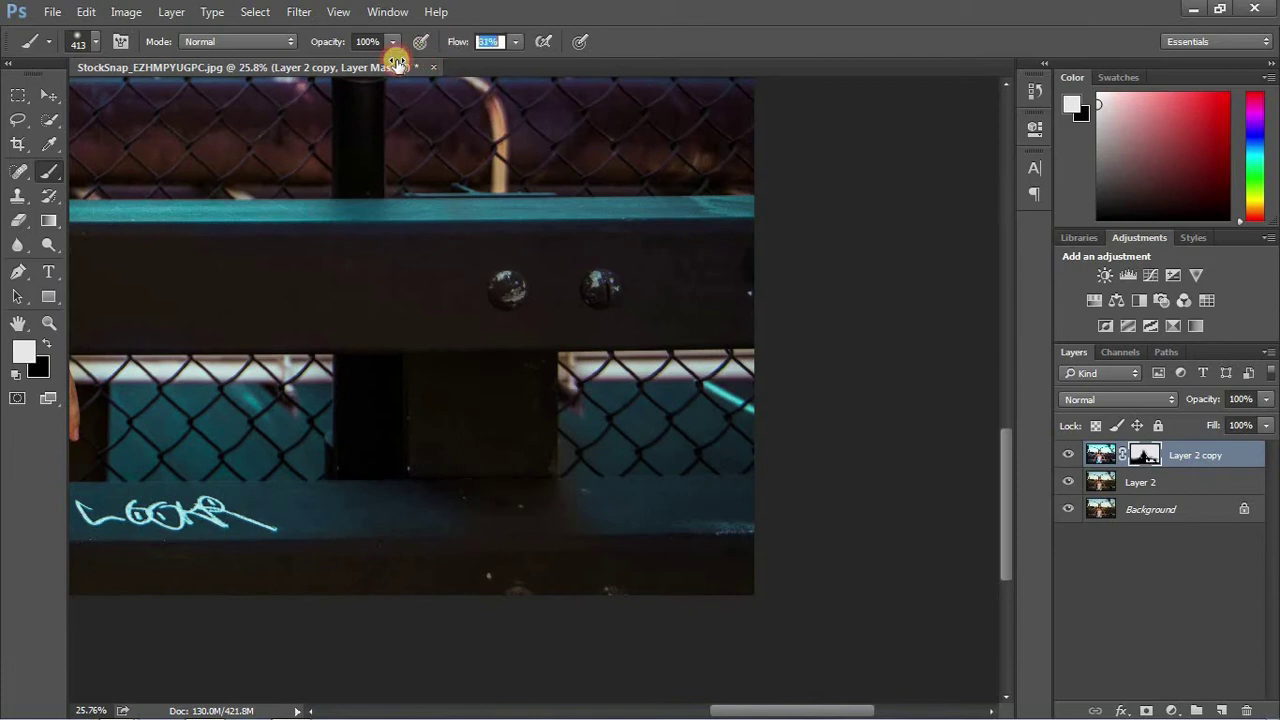
pyautogui.hotkey('ctrl', '0')
pyautogui.hotkey('shift', '0')
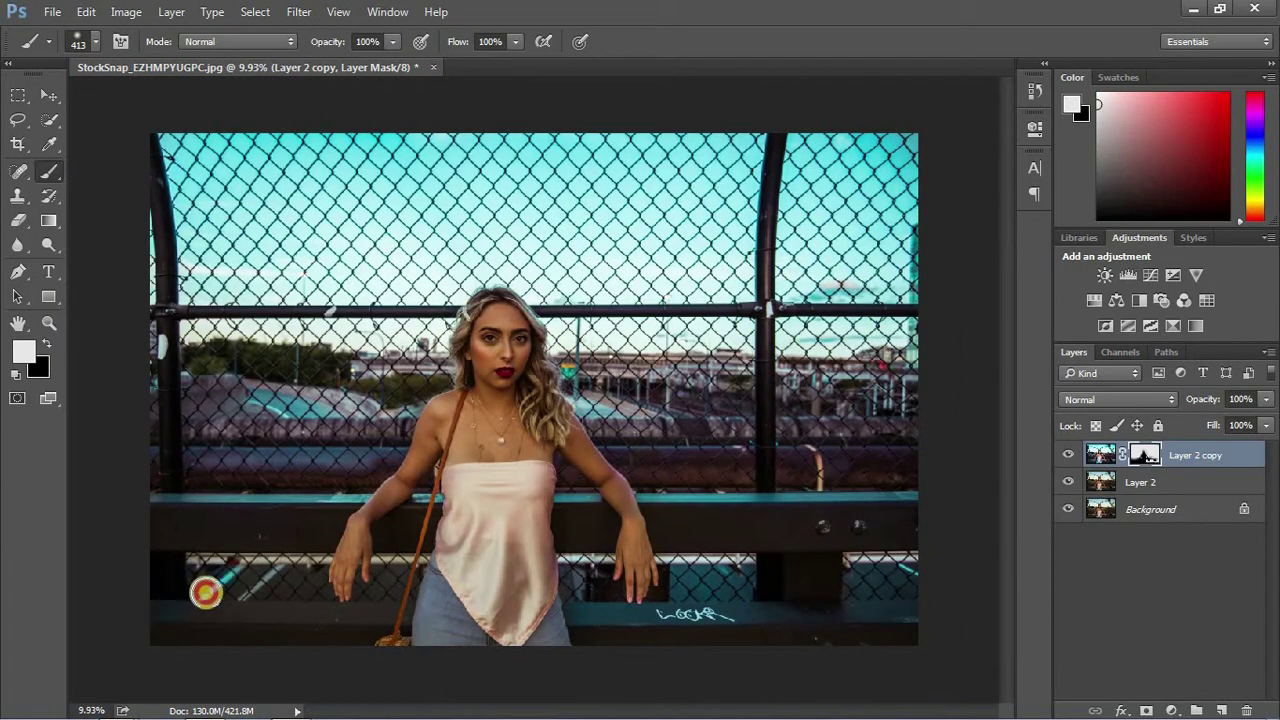
# Zoom to the hand, shrink the brush to 100 and reveal the rail band beside it
pyautogui.moveTo(290, 612); pyautogui.dragTo(515, 498)
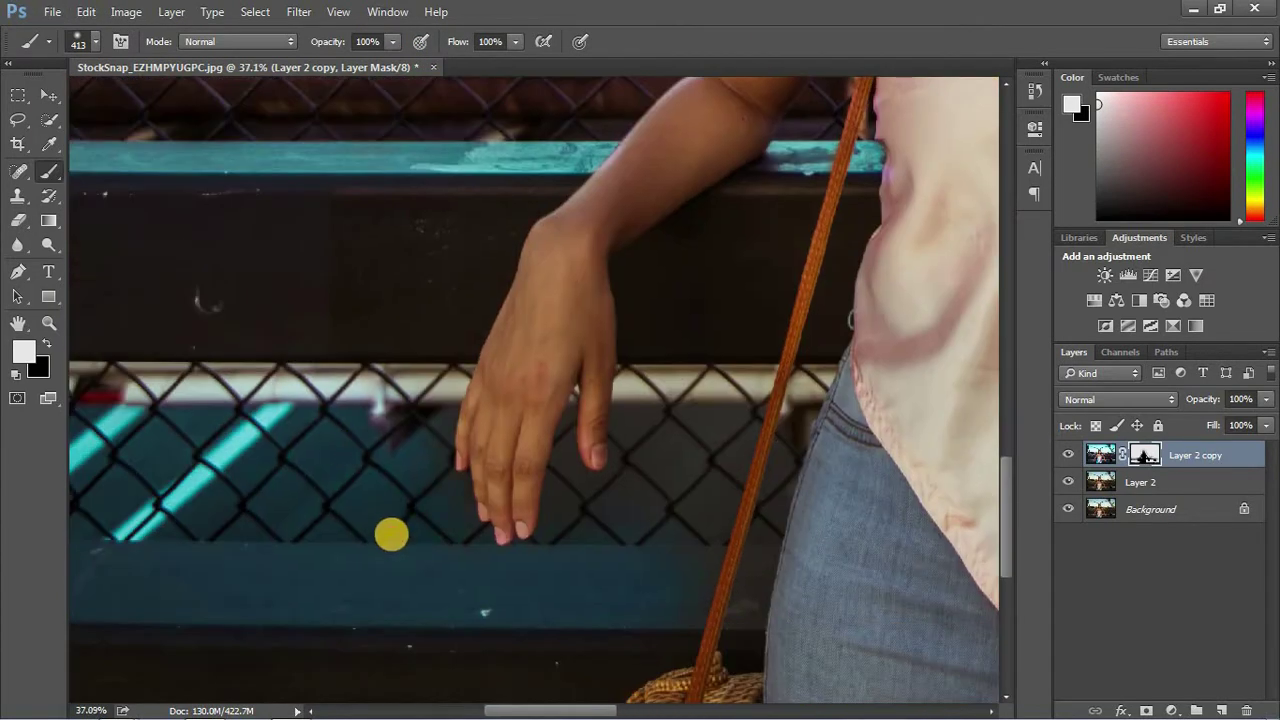
pyautogui.press('[')
pyautogui.press('[')
pyautogui.press('[')
pyautogui.moveTo(628, 386); pyautogui.dragTo(740, 384)
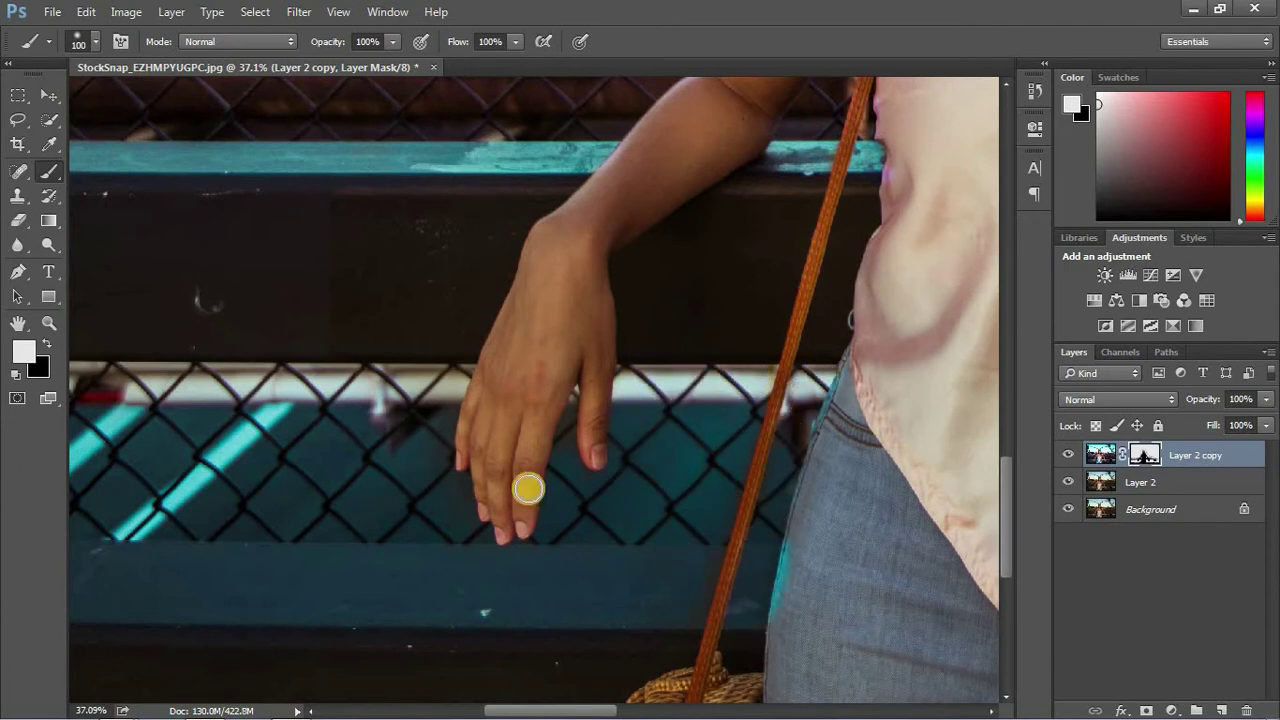
pyautogui.press('x')
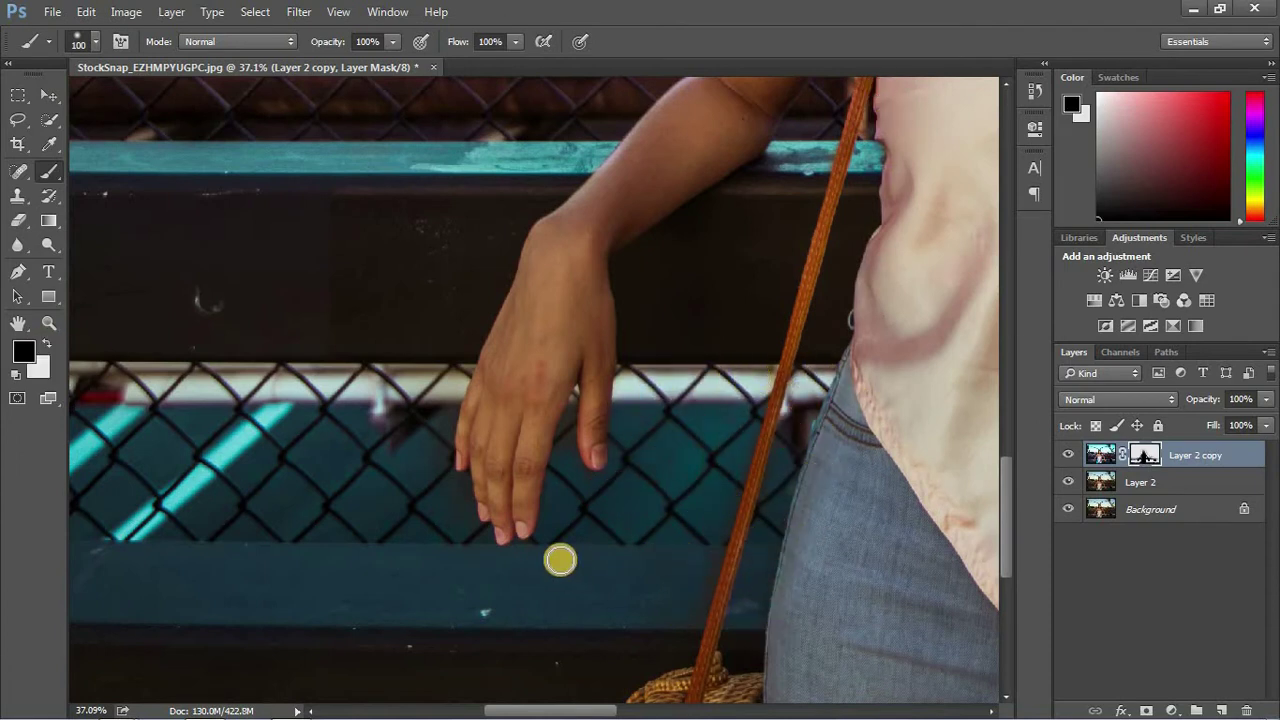
pyautogui.press('x')
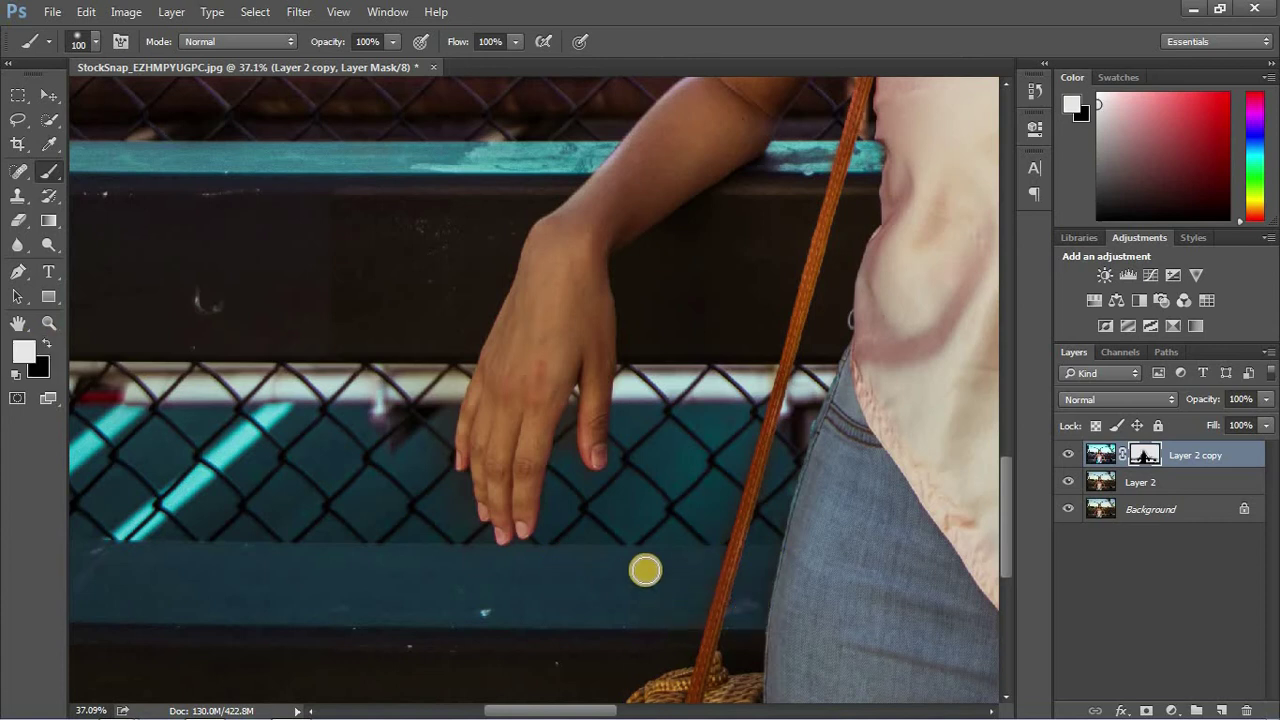
pyautogui.scroll(-1, 646, 569)
pyautogui.click(801, 353)
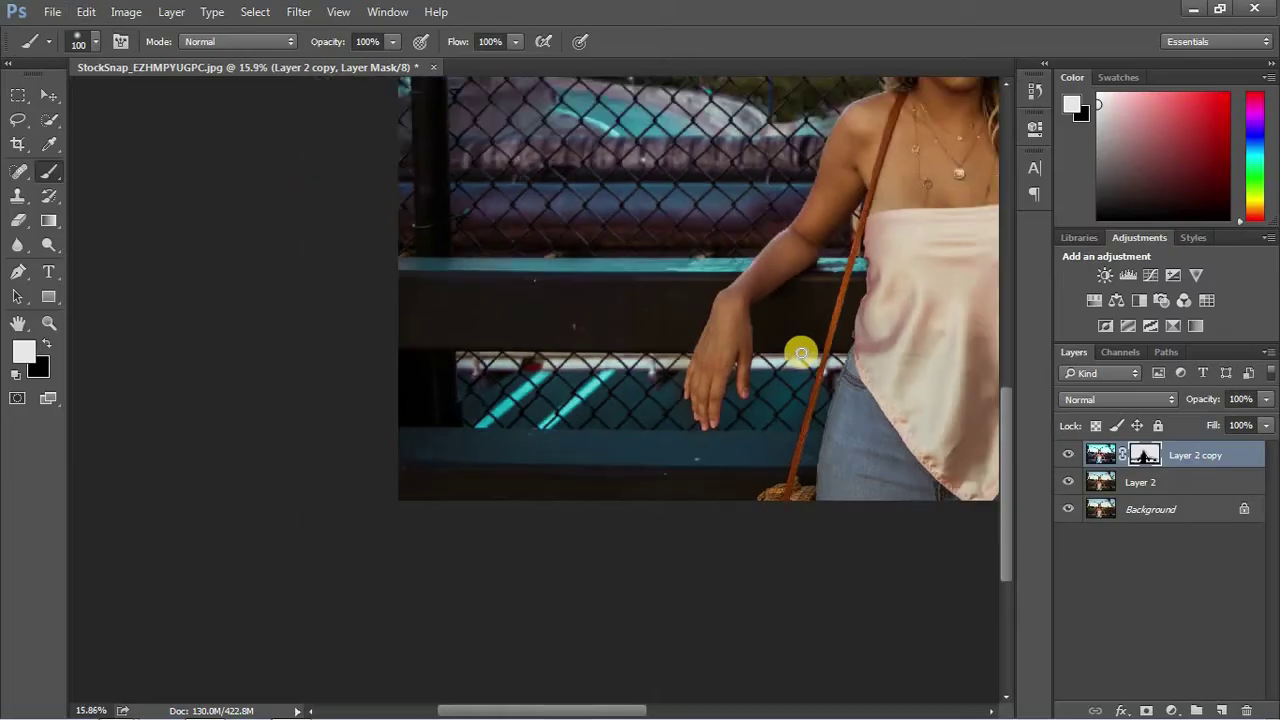
pyautogui.scroll(-3, 800, 350)
pyautogui.scroll(-3, 790, 355)
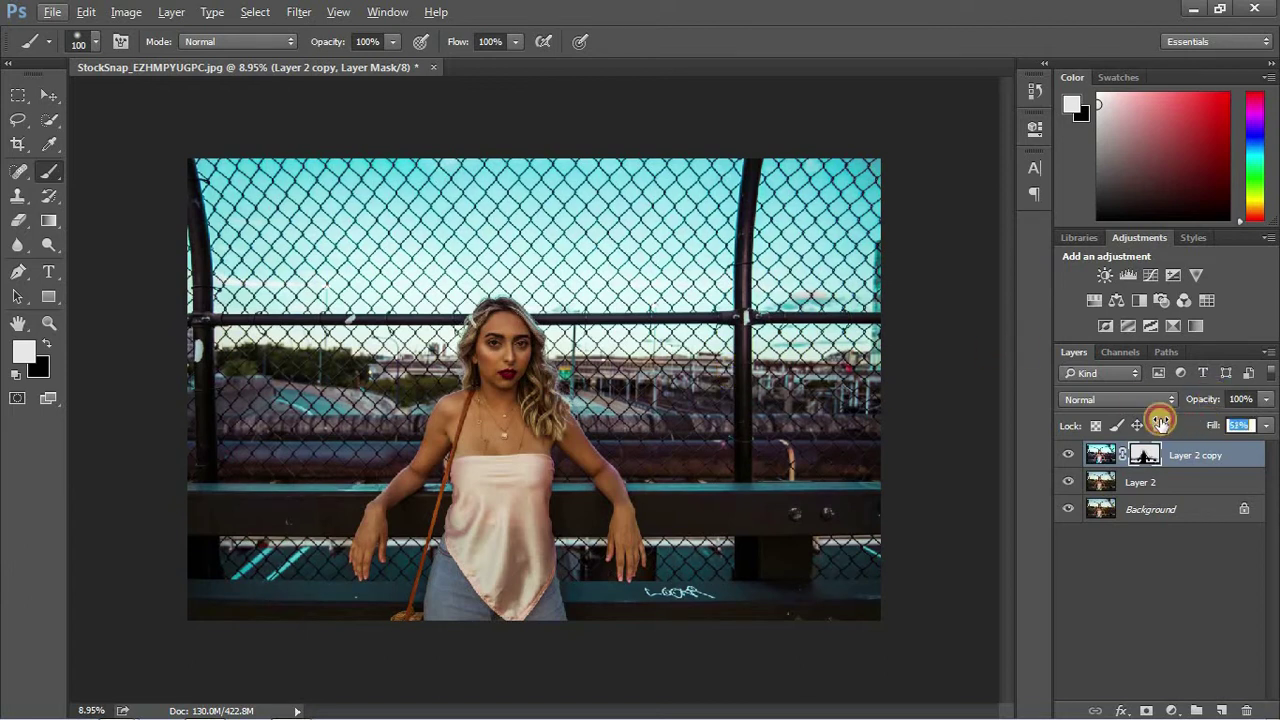
# Lower Layer 2 copy's Fill to 76% and target the layer image instead of its mask
pyautogui.moveTo(1160, 421); pyautogui.dragTo(1136, 419)
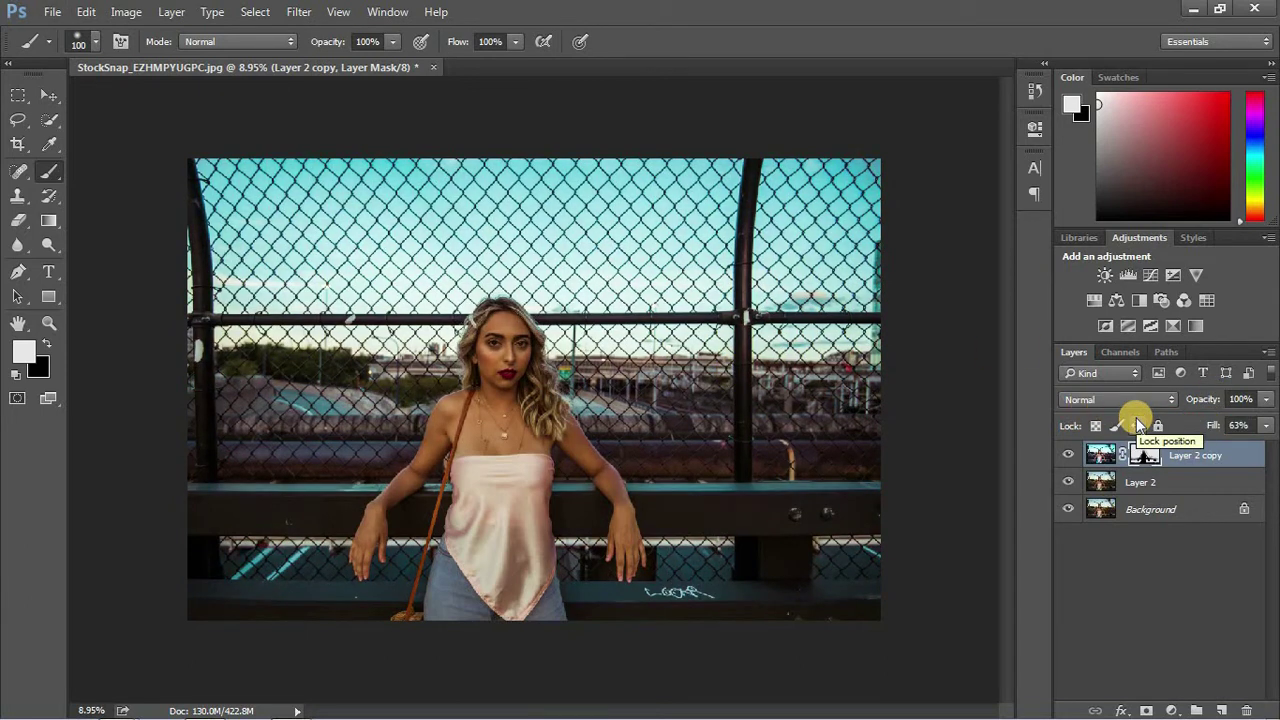
pyautogui.click(1167, 602)
pyautogui.scroll(3, 480, 370)
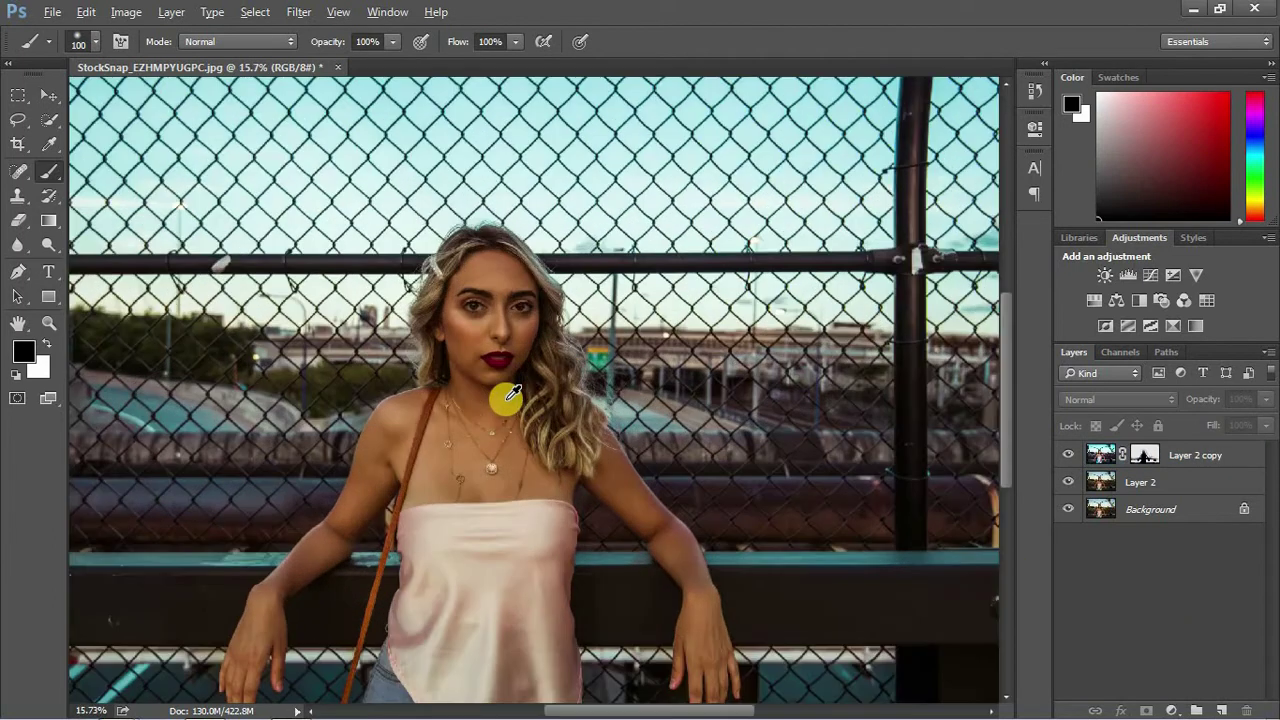
pyautogui.scroll(-4, 506, 397)
pyautogui.click(1192, 452)
pyautogui.press('x')
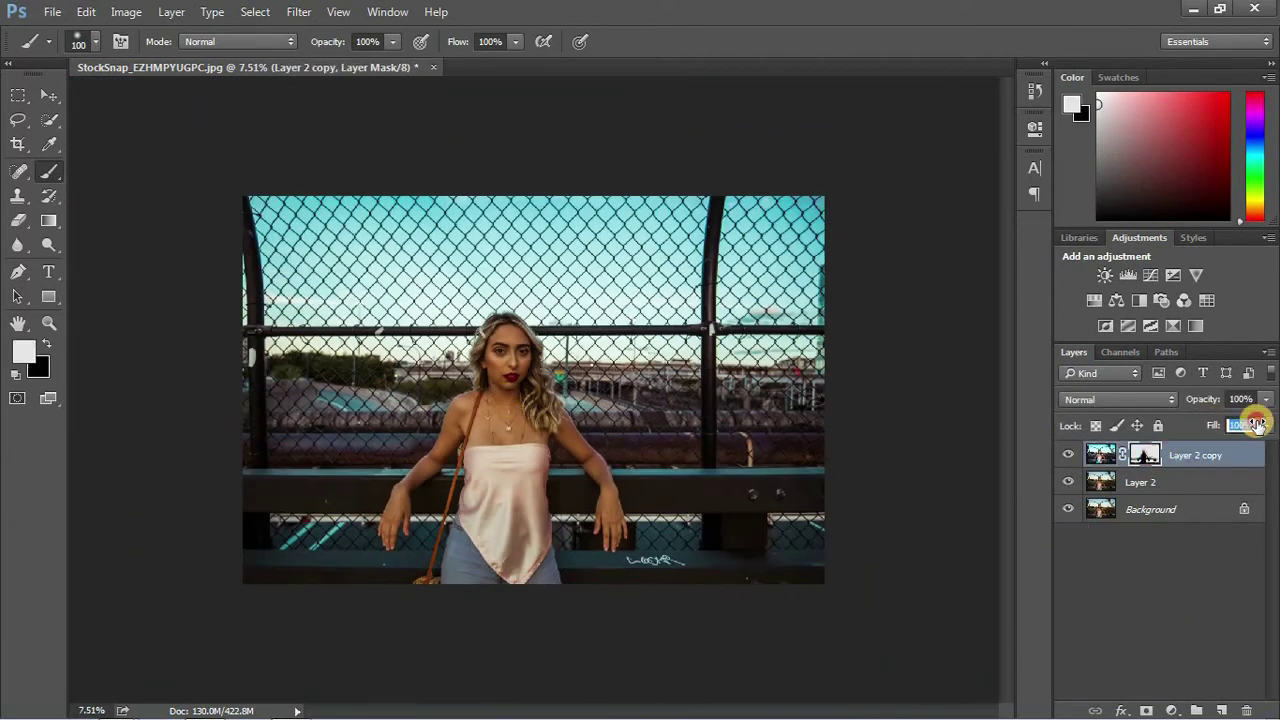
pyautogui.moveTo(1214, 424); pyautogui.dragTo(1216, 425)
pyautogui.write('76')
pyautogui.click(1193, 428)
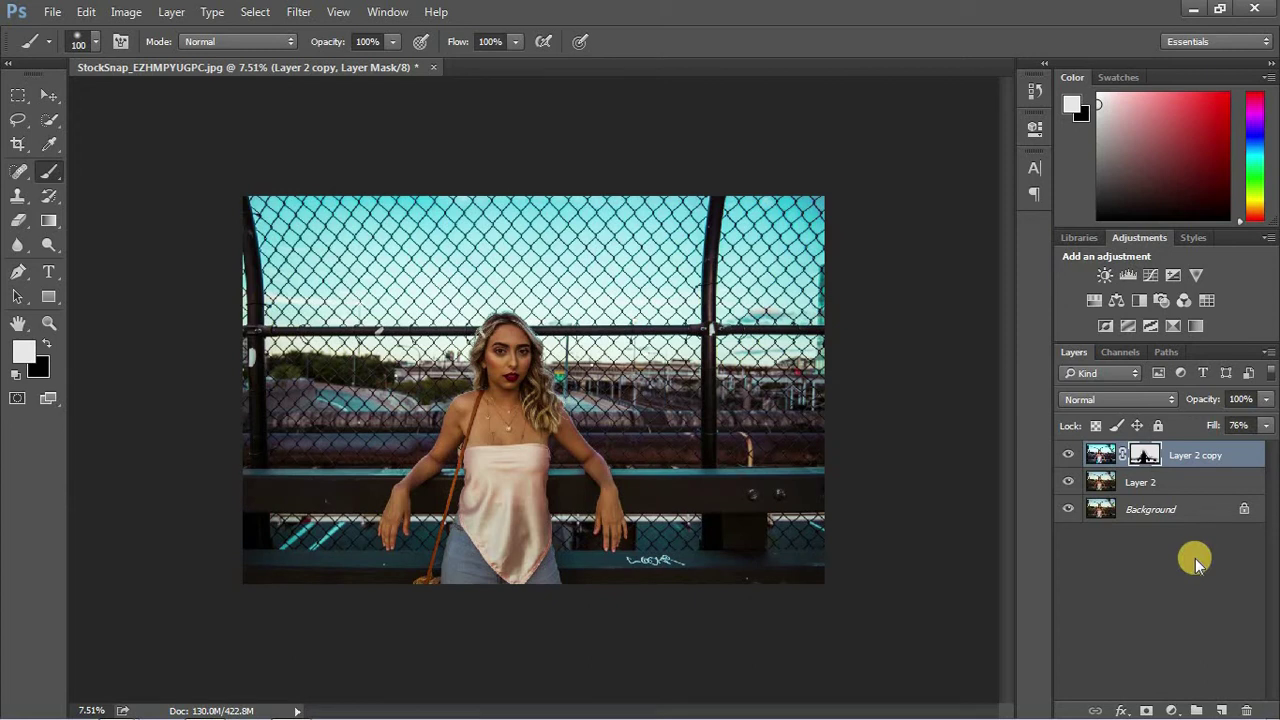
pyautogui.click(1148, 464)
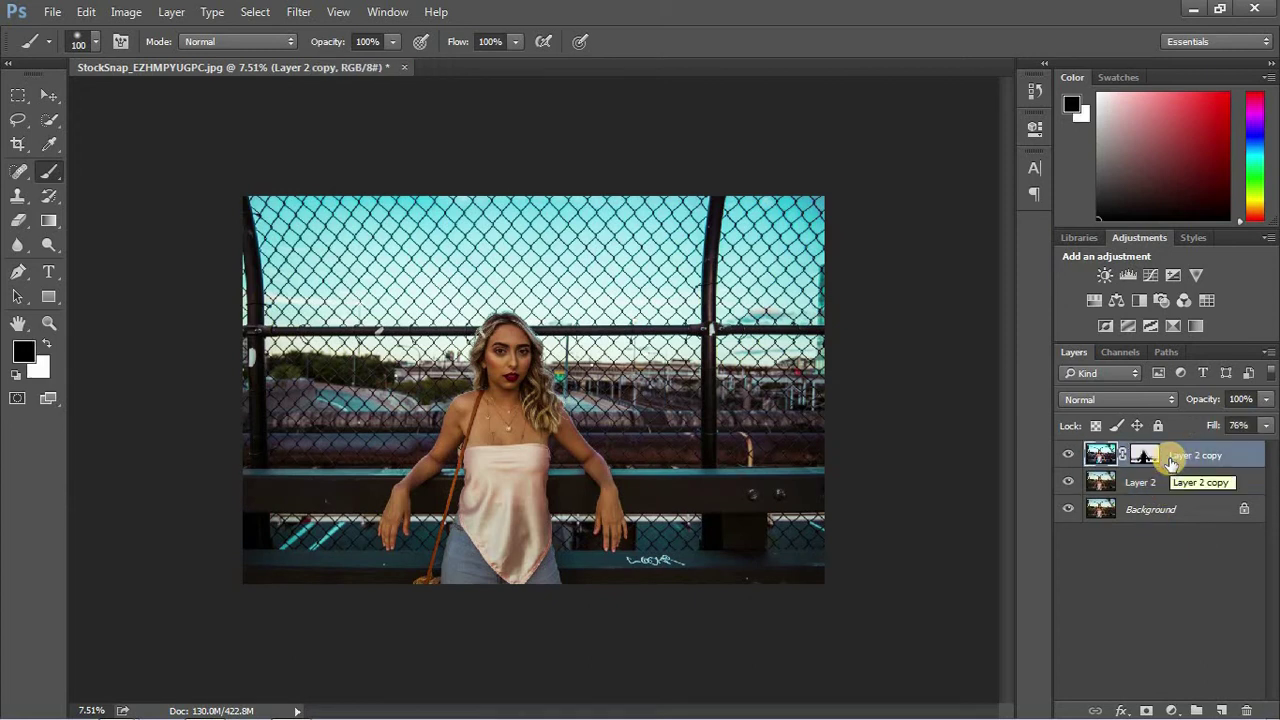
# Stamp all visible layers into a new Layer 3 and trash Layer 2 and Layer 2 copy
pyautogui.hotkey('ctrl', 'shift', 'alt', 'e')
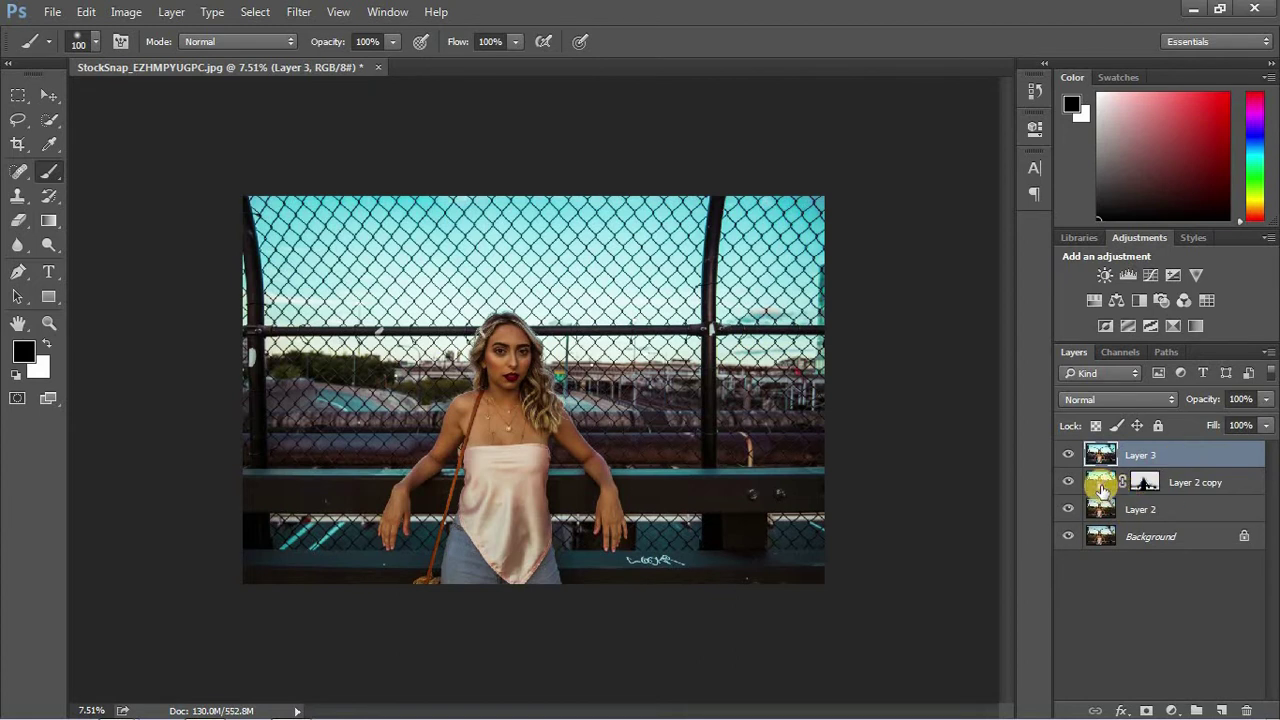
pyautogui.click(1140, 509)
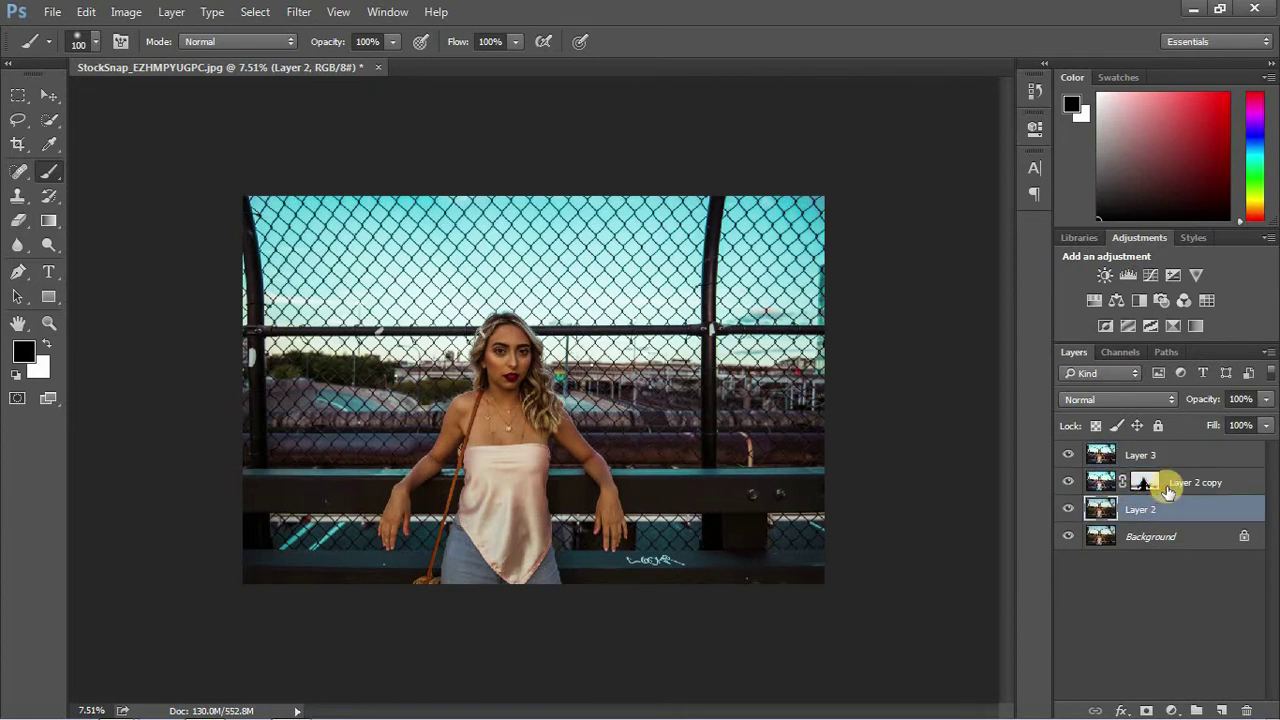
pyautogui.keyDown('shift'); pyautogui.click(1195, 484); pyautogui.keyUp('shift')
pyautogui.moveTo(1200, 486); pyautogui.dragTo(1246, 710)
# Duplicate the merged Layer 3 as Layer 3 copy
pyautogui.click(1123, 457)
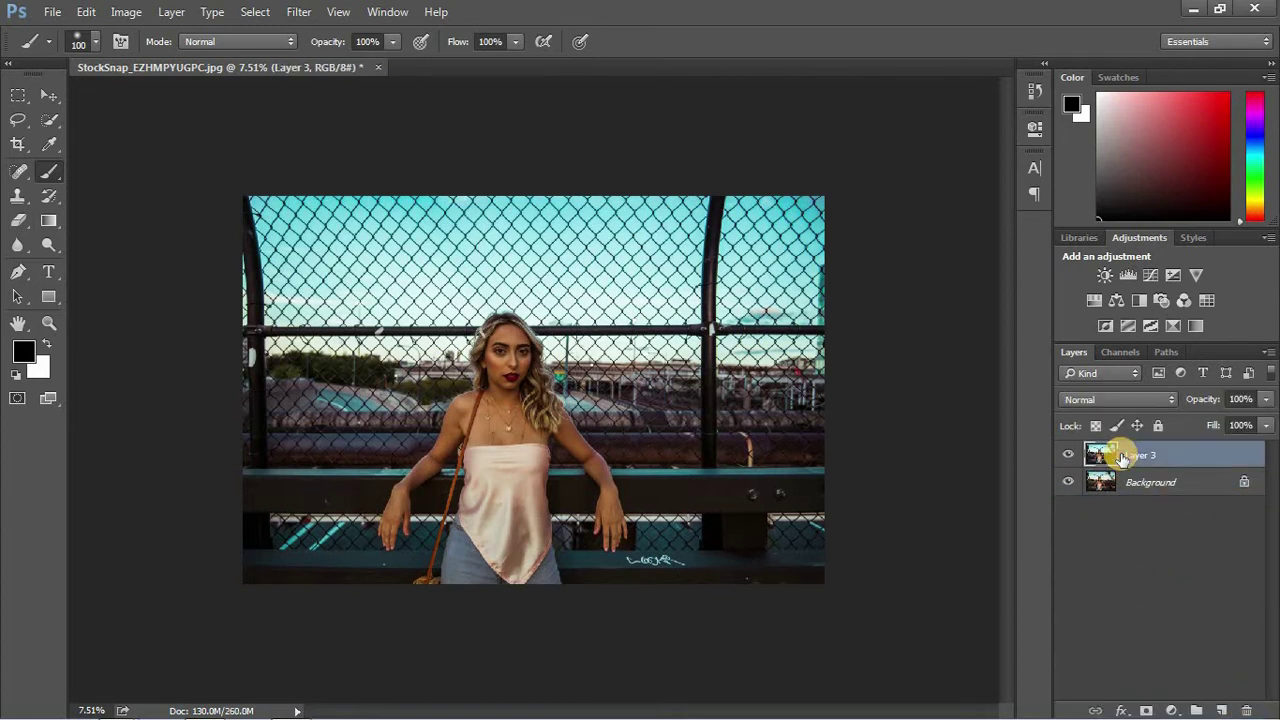
pyautogui.hotkey('ctrl', 'j')
pyautogui.click(298, 11)
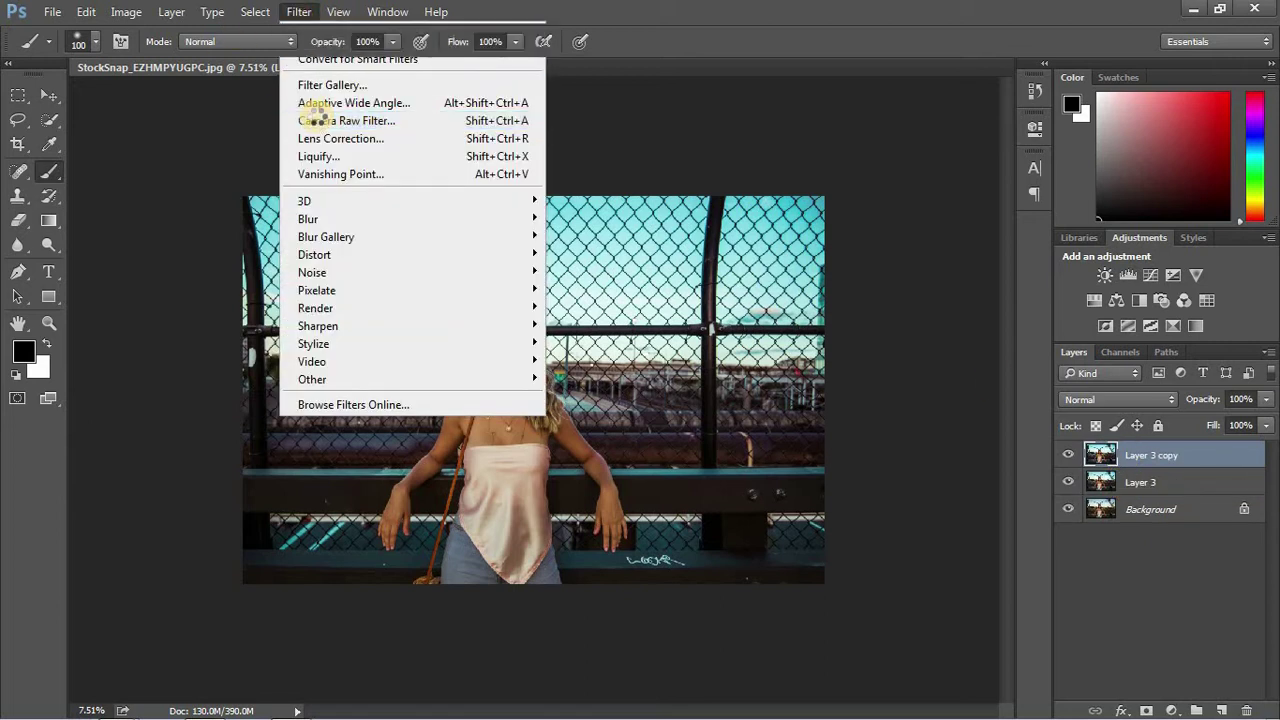
# Open Camera Raw on Layer 3 copy, lift the shadows and raise curve highlights to +10
pyautogui.click(313, 120)
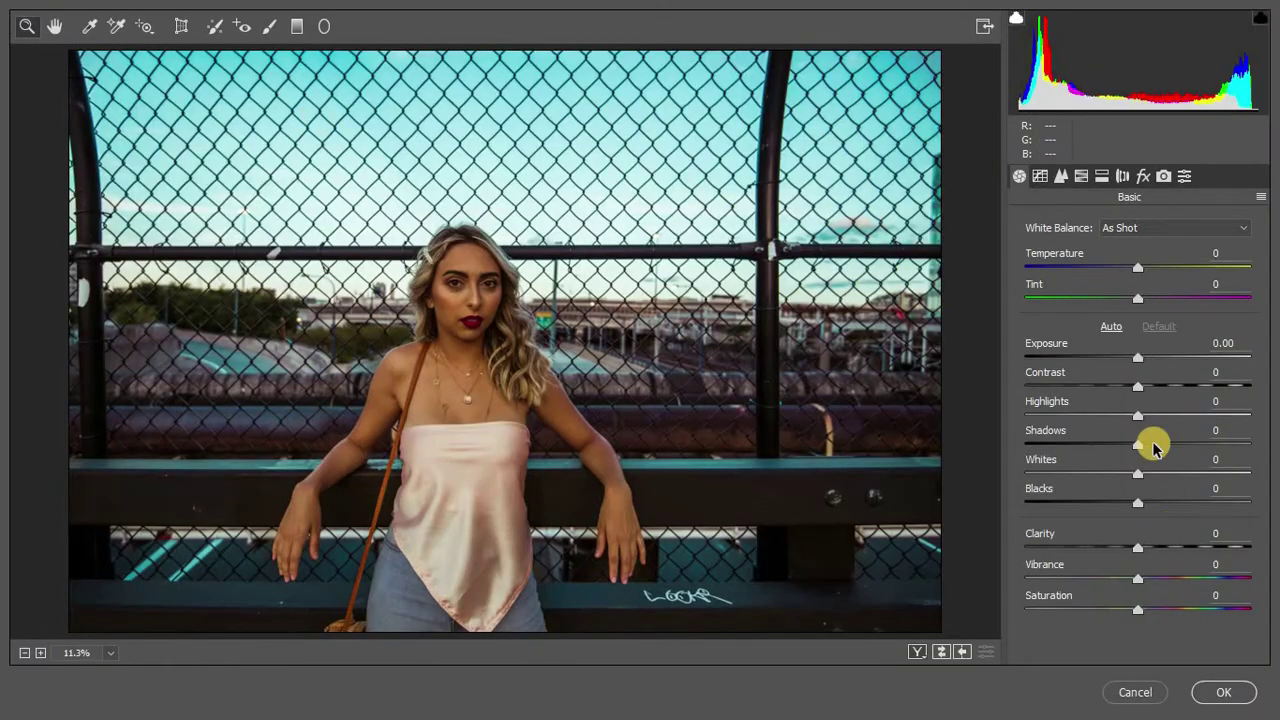
pyautogui.moveTo(1145, 451); pyautogui.dragTo(1150, 451)
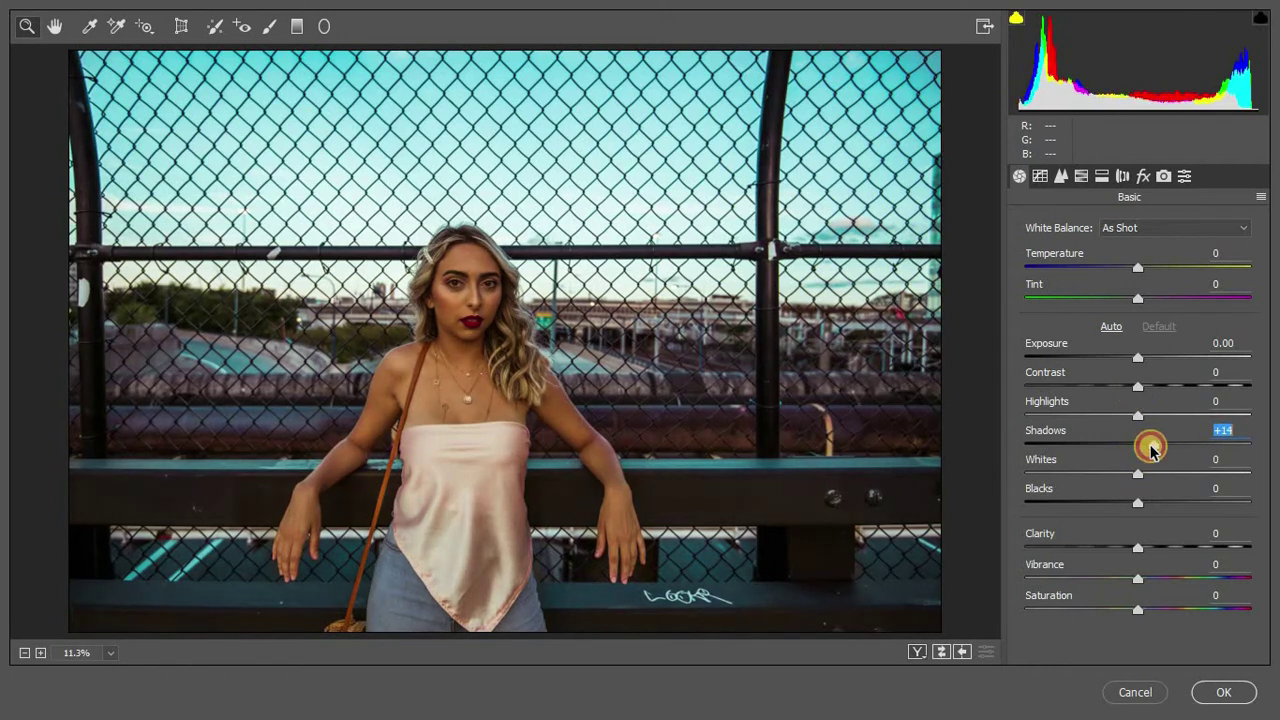
pyautogui.click(1061, 176)
pyautogui.moveTo(1137, 519); pyautogui.dragTo(1151, 519)
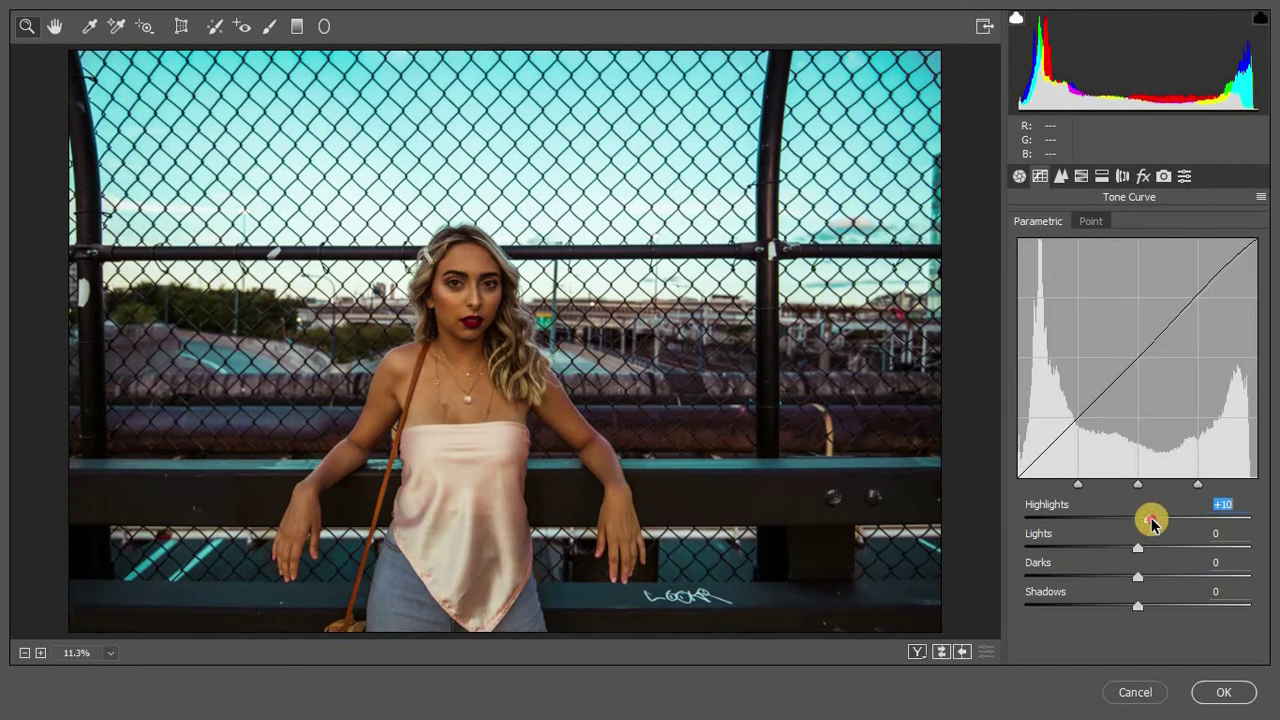
pyautogui.moveTo(1137, 577)
pyautogui.mouseDown()
pyautogui.moveTo(1148, 577)
pyautogui.moveTo(1148, 607)
pyautogui.moveTo(1137, 578)
pyautogui.moveTo(1149, 545)
pyautogui.moveTo(1129, 549)
pyautogui.moveTo(1141, 548)
pyautogui.mouseUp()
# Brighten Oranges luminance to +16, shift Blues hue to -19 and nudge the Orange hue
pyautogui.click(1081, 176)
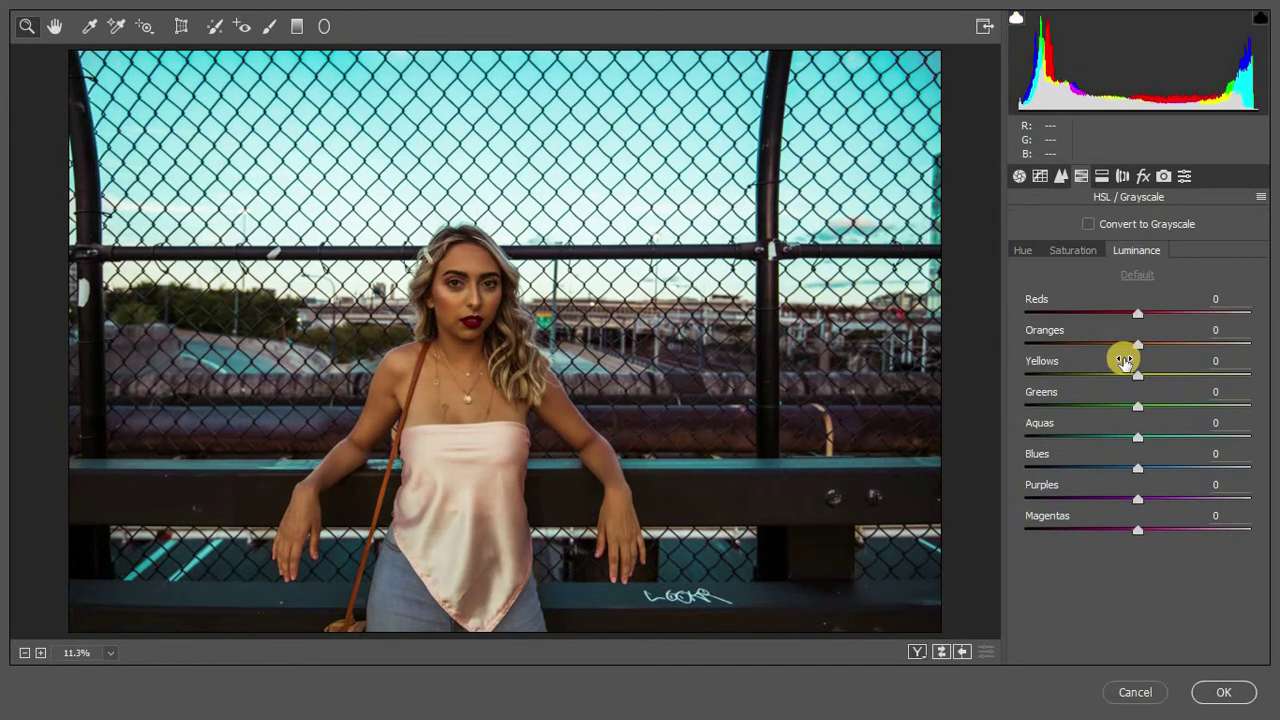
pyautogui.moveTo(1137, 344); pyautogui.dragTo(1151, 350)
pyautogui.click(1022, 250)
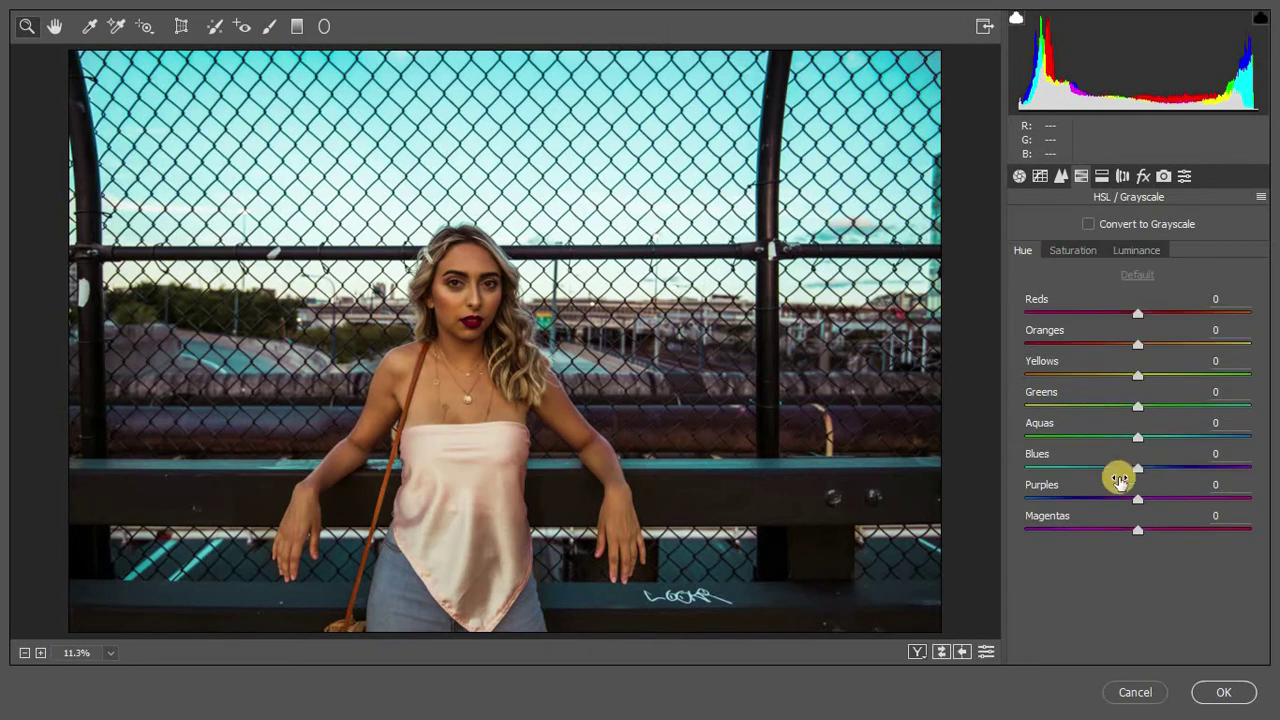
pyautogui.moveTo(1137, 467)
pyautogui.mouseDown()
pyautogui.moveTo(1106, 462)
pyautogui.moveTo(1187, 465)
pyautogui.moveTo(1086, 460)
pyautogui.moveTo(1200, 460)
pyautogui.moveTo(1116, 466)
pyautogui.moveTo(1128, 440)
pyautogui.moveTo(1106, 449)
pyautogui.moveTo(1108, 468)
pyautogui.mouseUp()
pyautogui.click(1149, 250)
pyautogui.click(1022, 250)
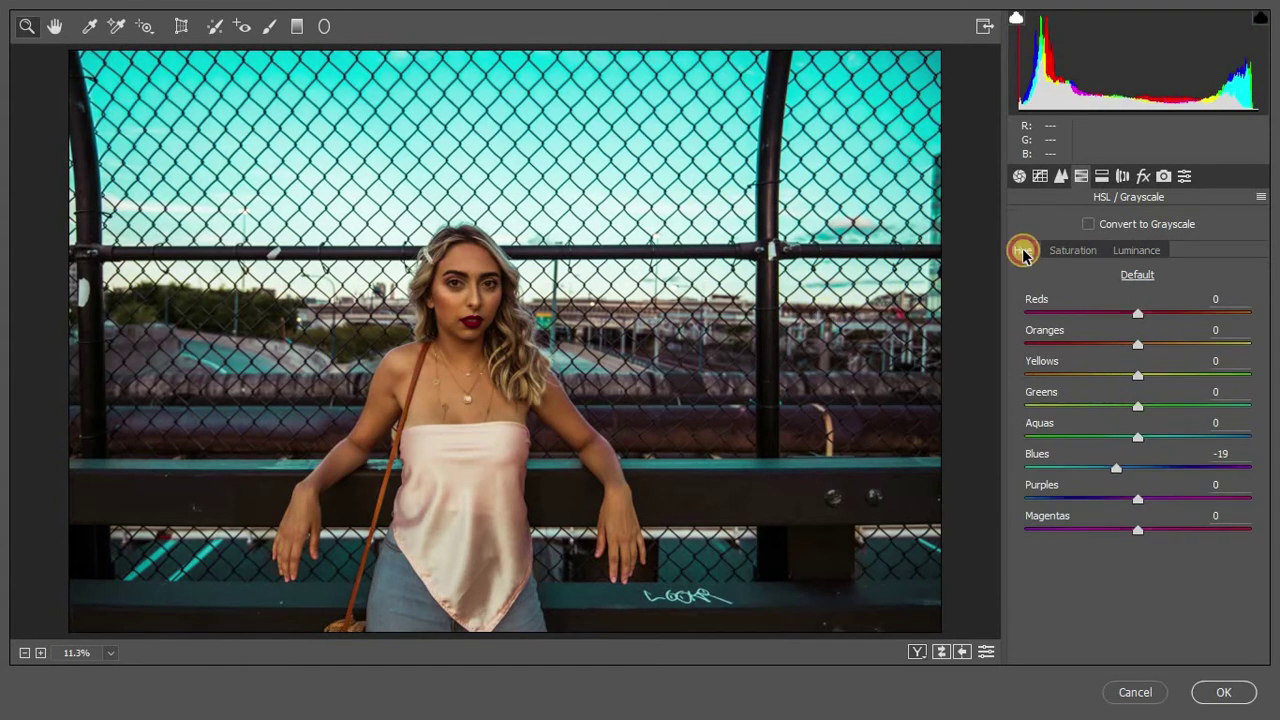
pyautogui.moveTo(1138, 344)
pyautogui.mouseDown()
pyautogui.moveTo(1106, 344)
pyautogui.moveTo(1159, 346)
pyautogui.mouseUp()
pyautogui.click(1071, 250)
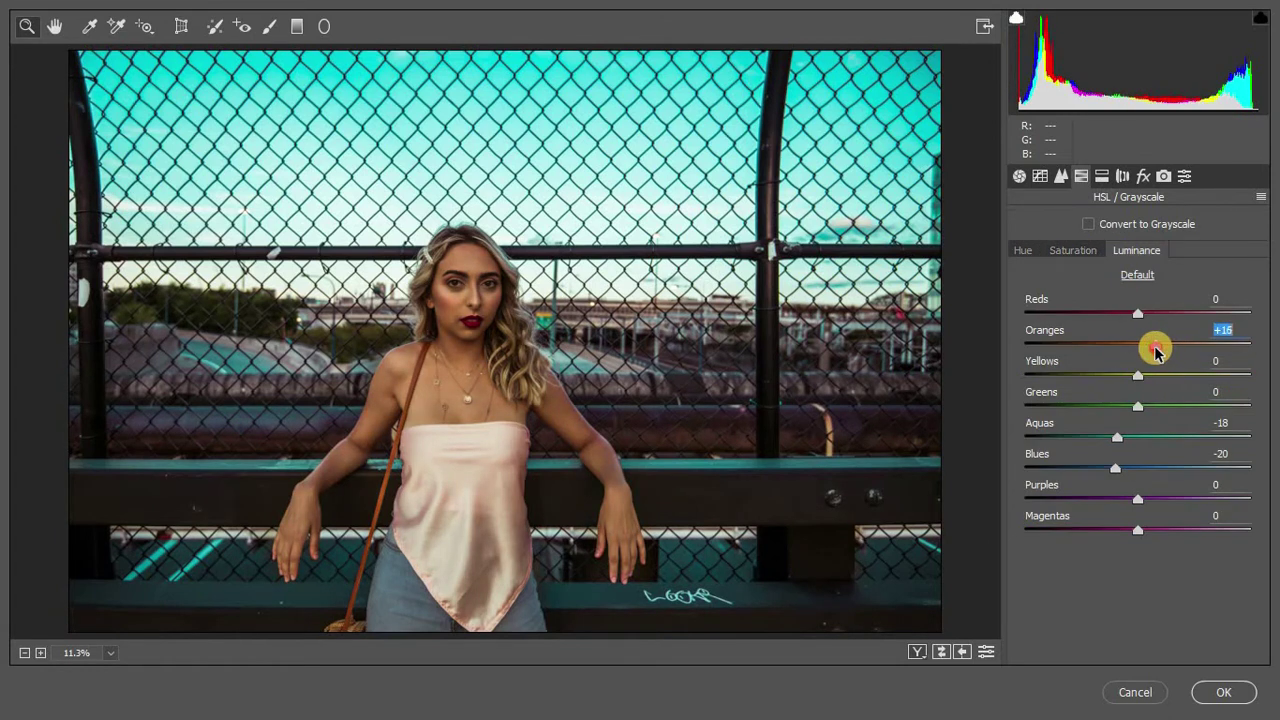
# Lift the curve shadows further and set Exposure +0.35, Whites +2, Blacks -3
pyautogui.click(1040, 176)
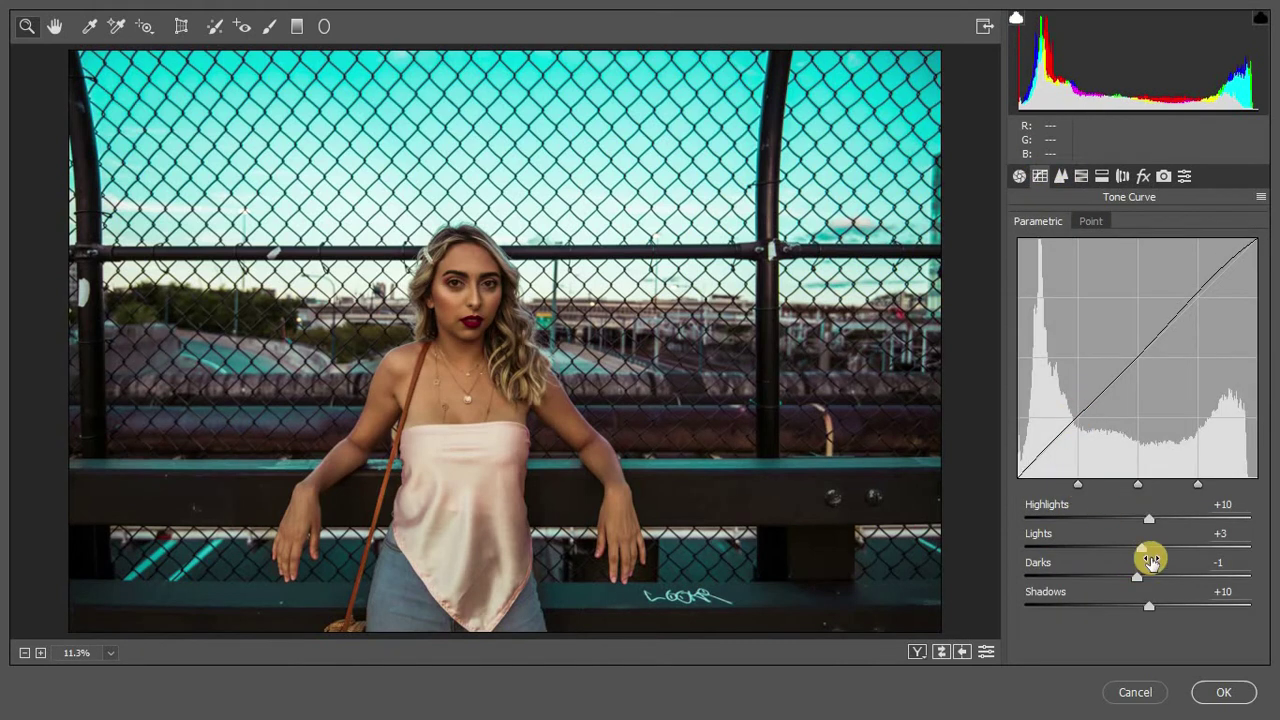
pyautogui.moveTo(1146, 606)
pyautogui.mouseDown()
pyautogui.moveTo(1170, 604)
pyautogui.moveTo(1134, 600)
pyautogui.moveTo(1144, 590)
pyautogui.mouseUp()
pyautogui.click(1019, 176)
pyautogui.moveTo(1137, 357); pyautogui.dragTo(1145, 357)
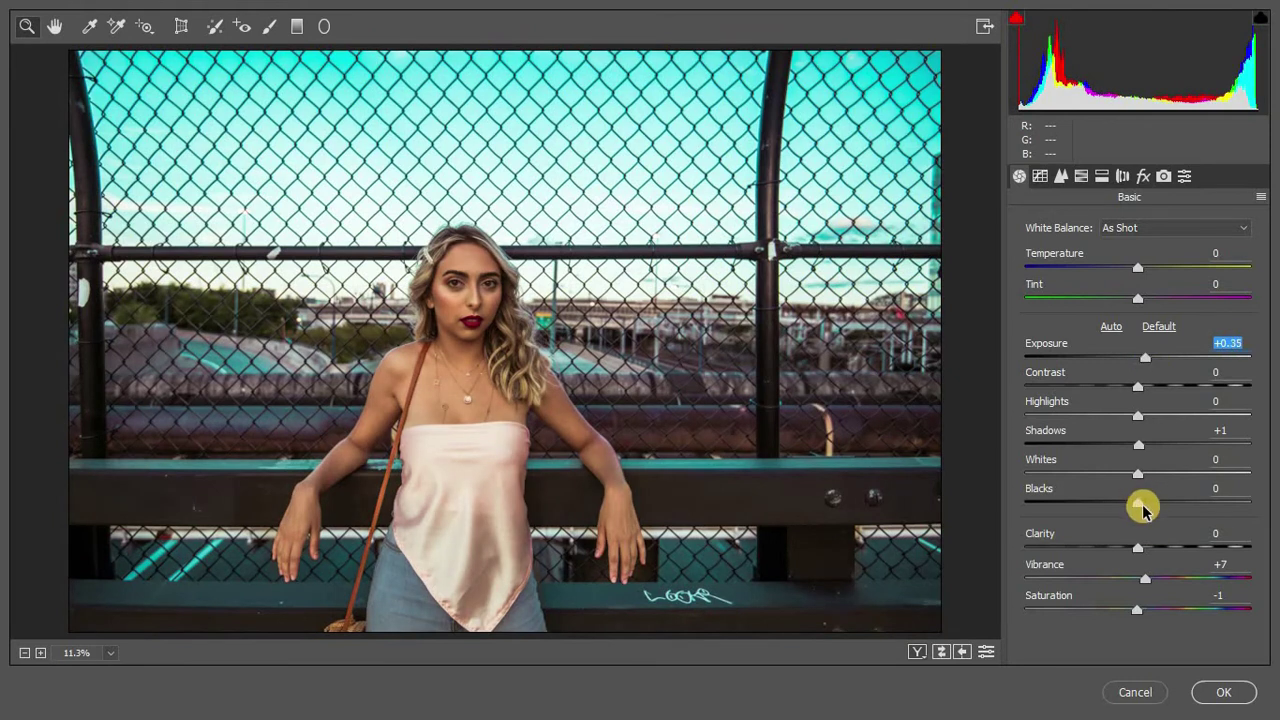
pyautogui.moveTo(1140, 504)
pyautogui.mouseDown()
pyautogui.moveTo(1128, 508)
pyautogui.moveTo(1140, 477)
pyautogui.moveTo(1119, 484)
pyautogui.moveTo(1144, 482)
pyautogui.mouseUp()
# Cool Temperature to -8, shift Tint to -4, and apply the Camera Raw grade
pyautogui.moveTo(1133, 273); pyautogui.dragTo(1131, 278)
pyautogui.moveTo(1137, 298); pyautogui.dragTo(1135, 306)
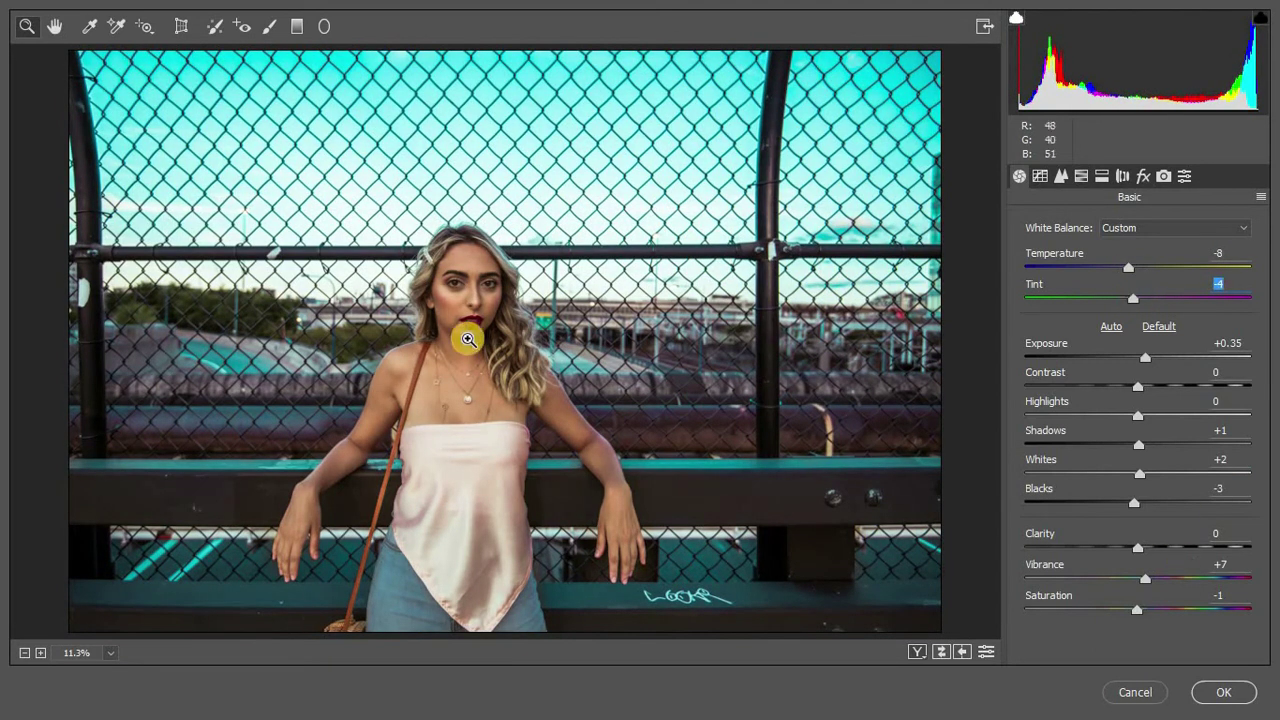
pyautogui.scroll(-1, 463, 334)
pyautogui.scroll(-1, 463, 334)
pyautogui.click(1218, 692)
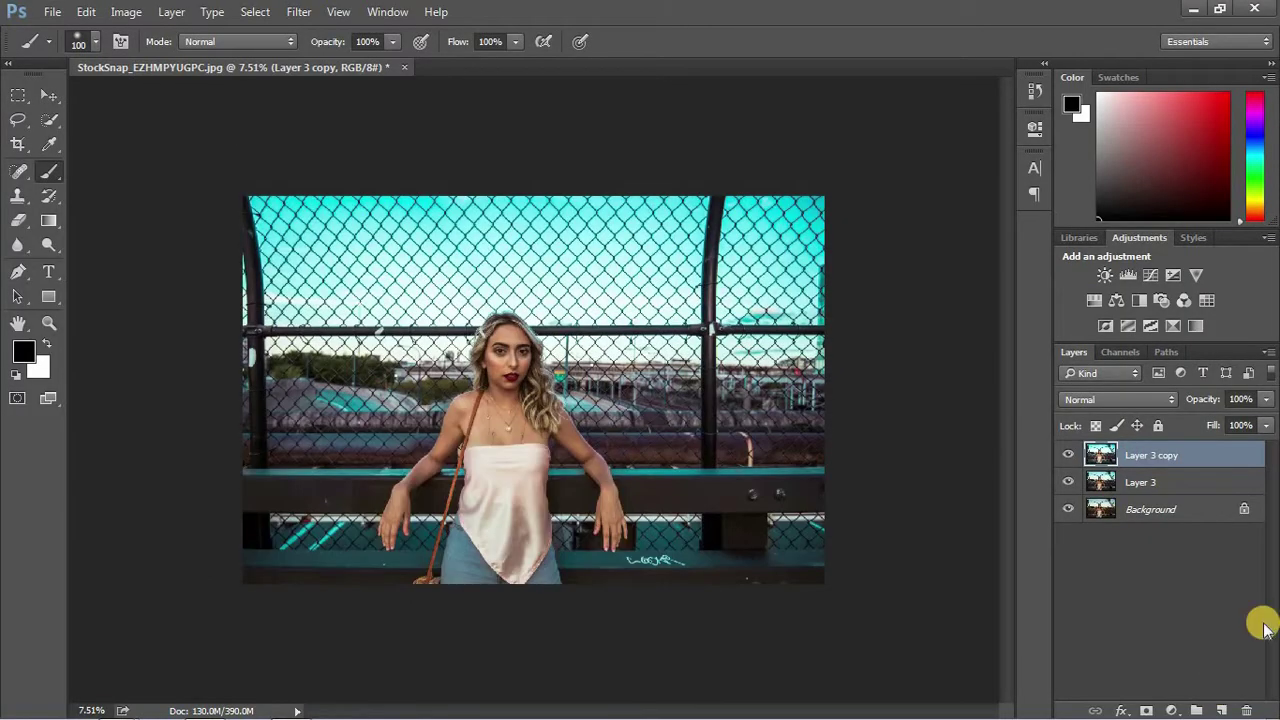
# Compare the graded layer with the original, then give Layer 3 copy an inverted black mask
pyautogui.click(1068, 455)
pyautogui.click(1068, 457)
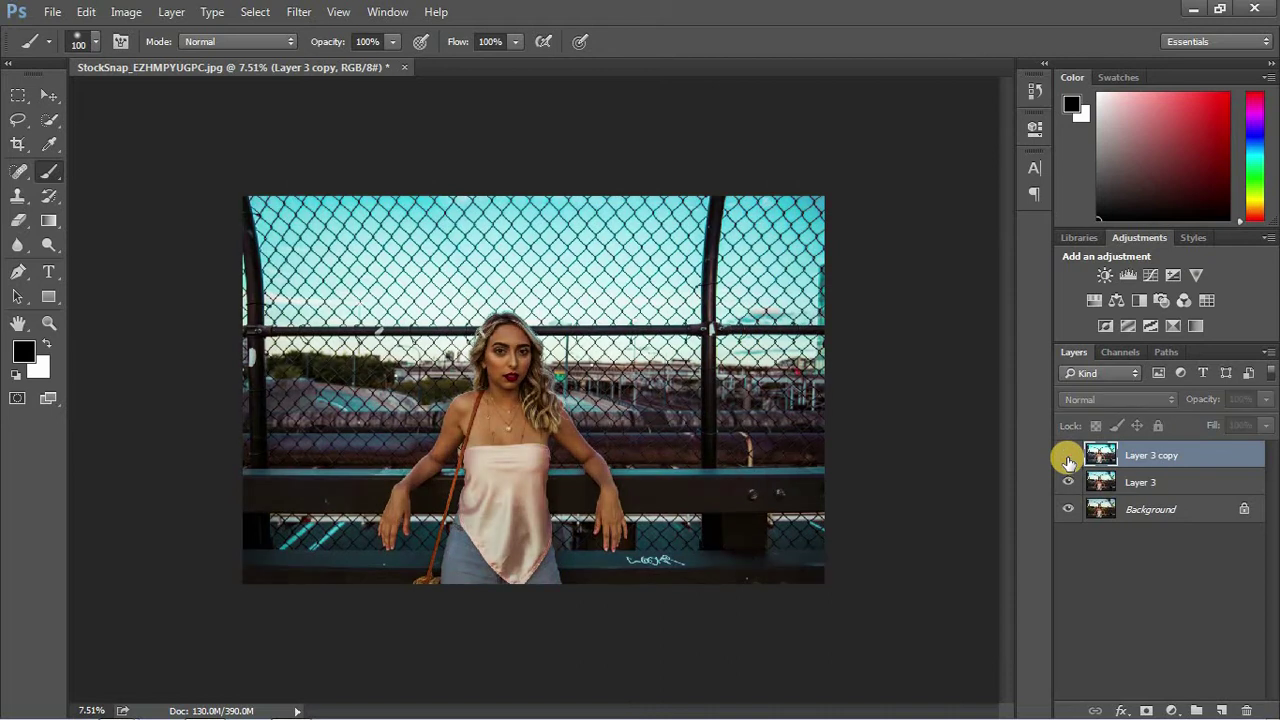
pyautogui.click(1068, 457)
pyautogui.click(1146, 710)
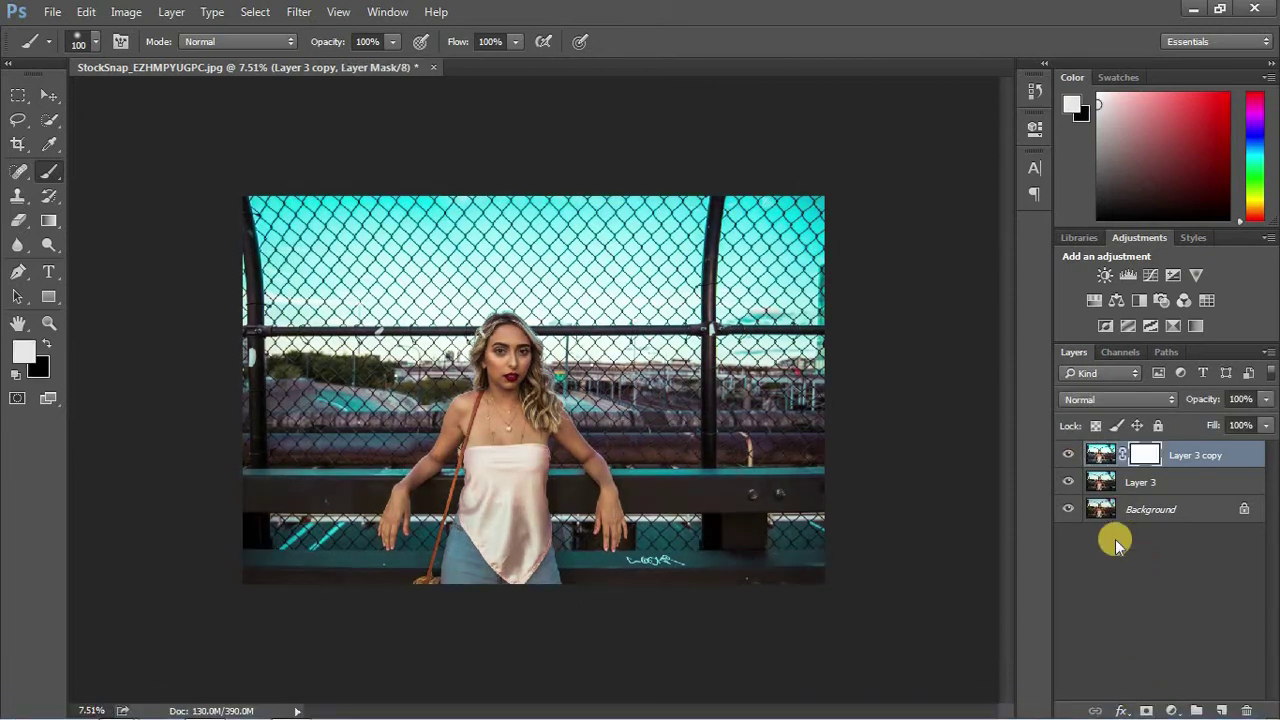
pyautogui.hotkey('ctrl', 'i')
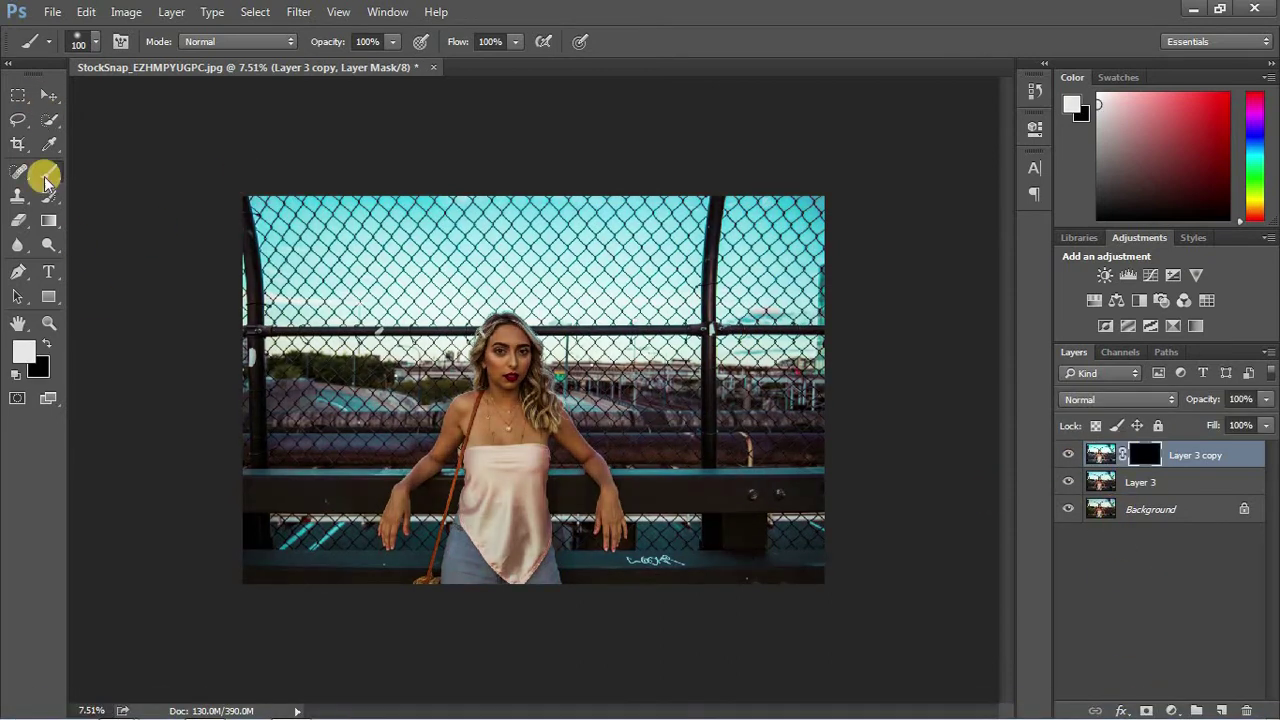
# With a larger white brush, reveal the grade over the face, neck, shoulder, upper arm and forearm
pyautogui.moveTo(527, 389); pyautogui.dragTo(514, 108)
pyautogui.moveTo(494, 320)
pyautogui.mouseDown()
pyautogui.moveTo(503, 374)
pyautogui.moveTo(482, 412)
pyautogui.mouseUp()
pyautogui.scroll(3, 482, 412)
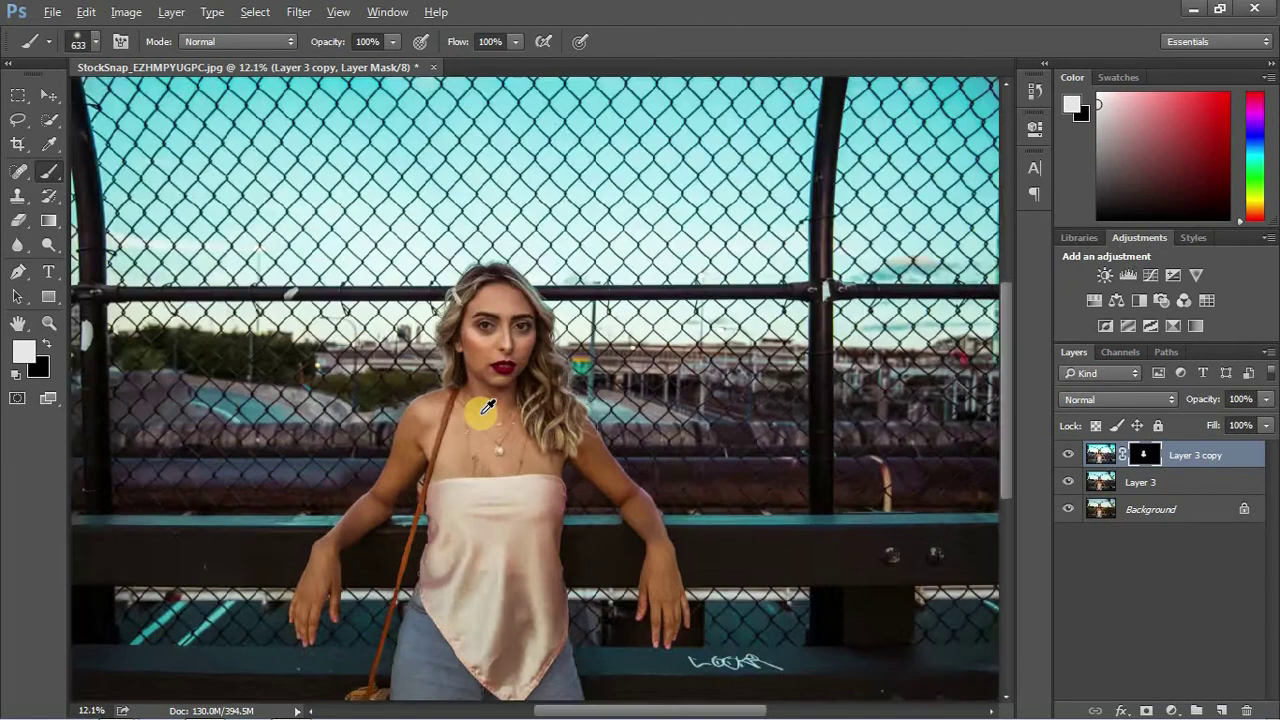
pyautogui.scroll(3, 541, 300)
pyautogui.moveTo(541, 300)
pyautogui.mouseDown()
pyautogui.moveTo(451, 374)
pyautogui.moveTo(451, 500)
pyautogui.moveTo(406, 449)
pyautogui.moveTo(445, 345)
pyautogui.moveTo(771, 271)
pyautogui.mouseUp()
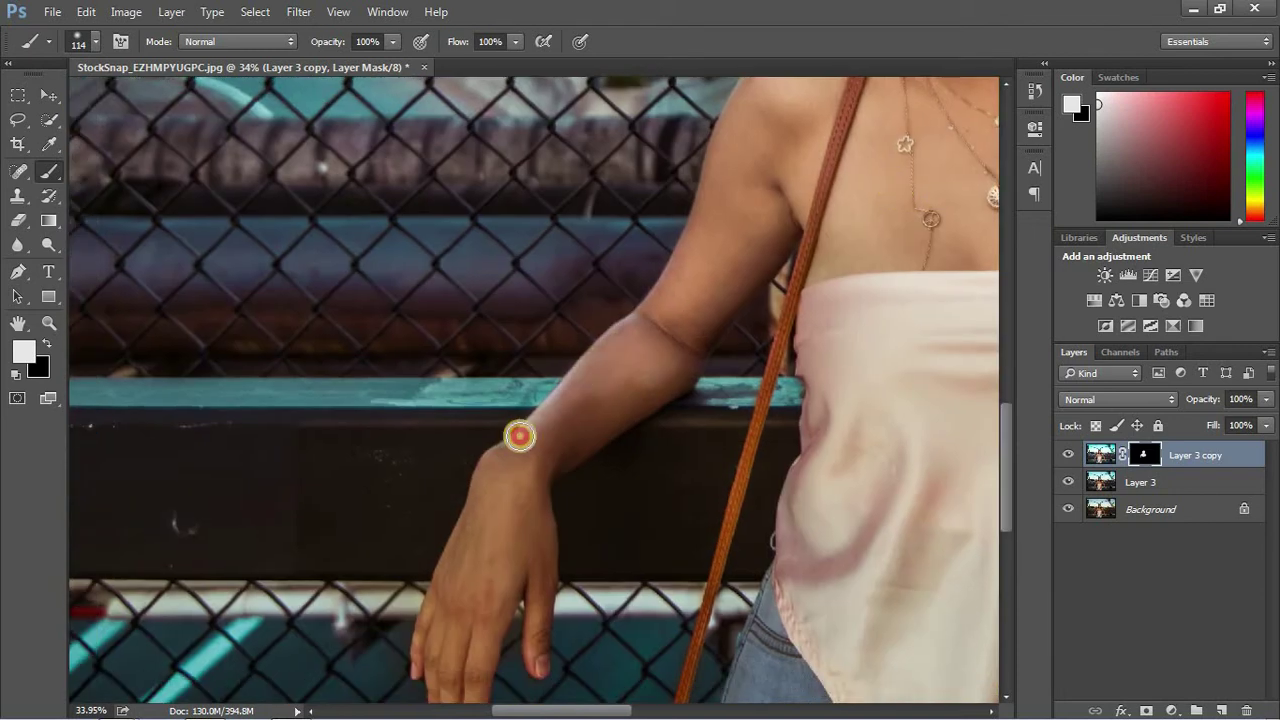
pyautogui.moveTo(518, 432)
pyautogui.mouseDown()
pyautogui.moveTo(571, 451)
pyautogui.moveTo(574, 407)
pyautogui.moveTo(471, 651)
pyautogui.moveTo(534, 637)
pyautogui.moveTo(574, 447)
pyautogui.moveTo(522, 408)
pyautogui.mouseUp()
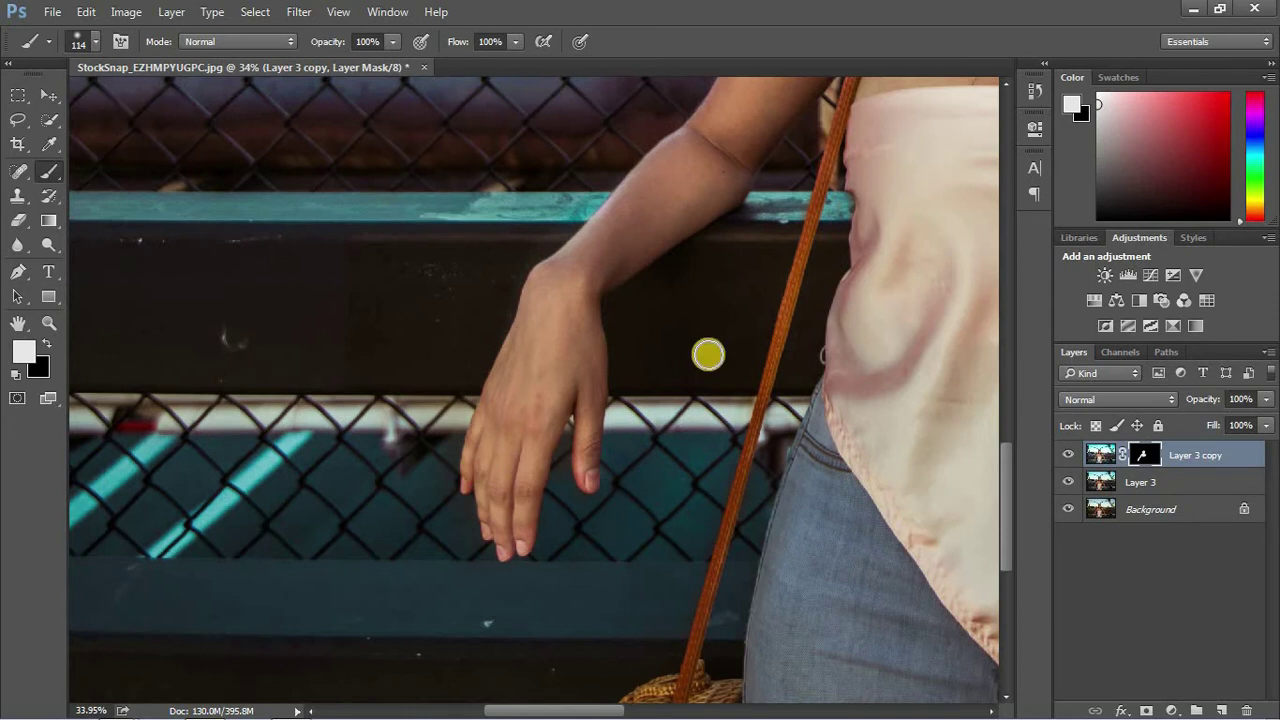
# Paint black at low flow to hide some of the grade on the hand
pyautogui.click(46, 343)
pyautogui.hotkey('shift', '1')
pyautogui.moveTo(517, 494); pyautogui.dragTo(514, 483)
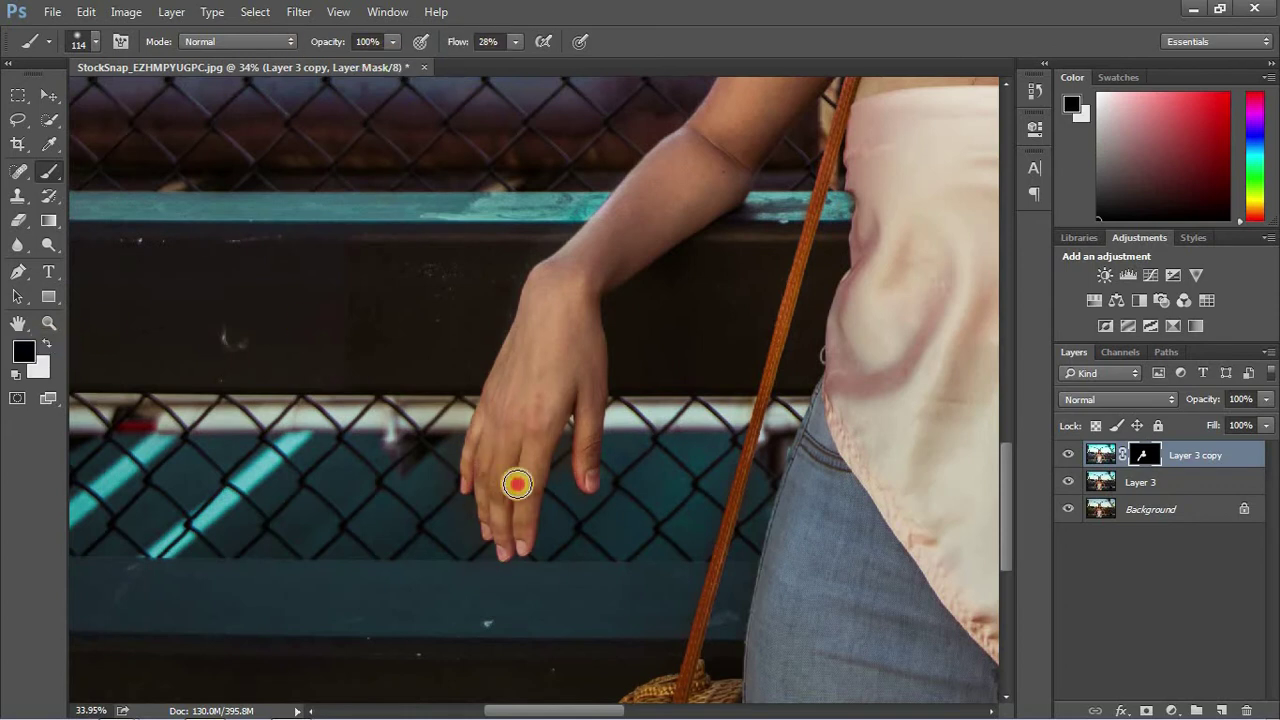
pyautogui.hotkey('shift', '0')
pyautogui.click(46, 343)
pyautogui.scroll(-1, 651, 397)
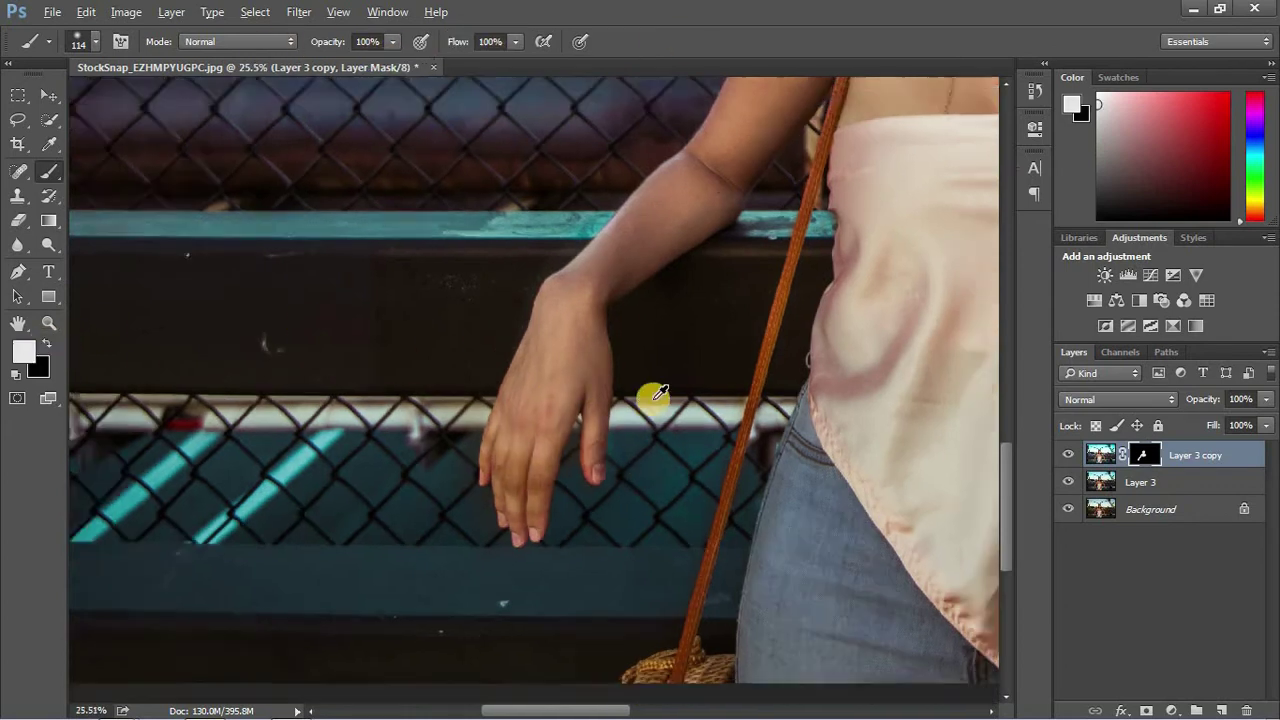
pyautogui.scroll(-2, 666, 434)
pyautogui.scroll(4, 310, 289)
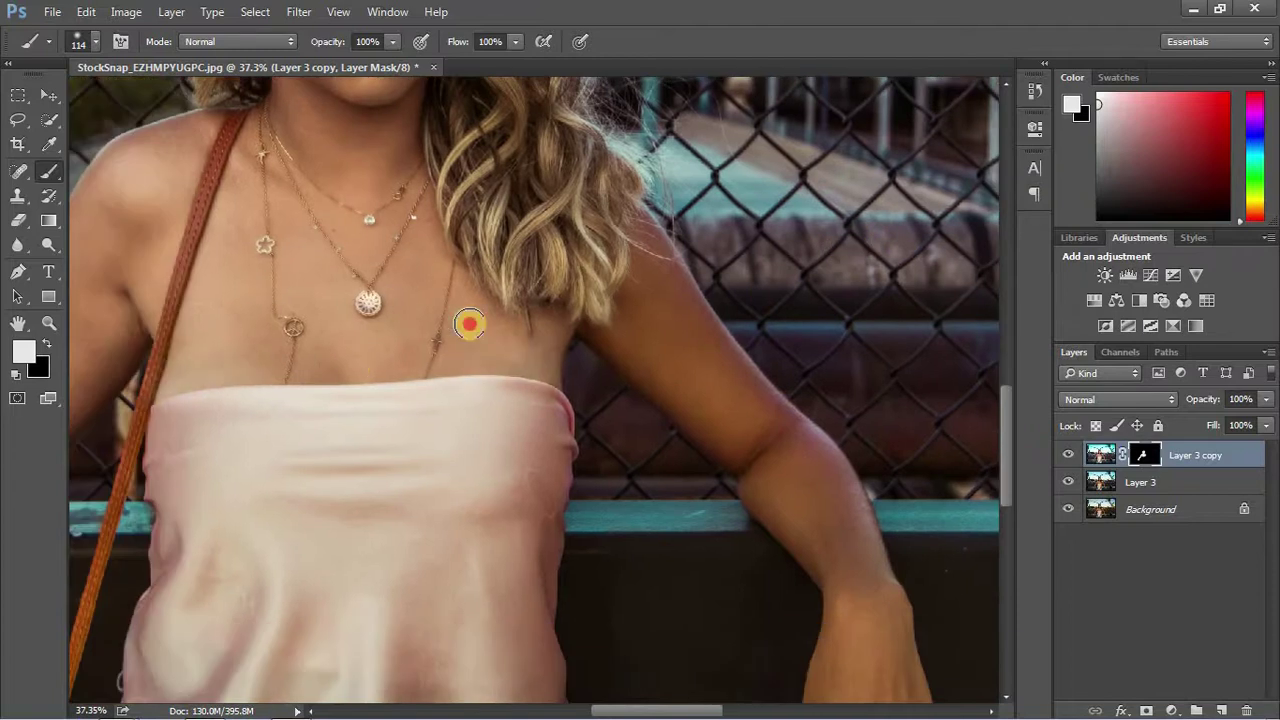
# Reveal the grade on the chest, shoulder, hand and wrist at 41% brush flow
pyautogui.moveTo(655, 235)
pyautogui.mouseDown()
pyautogui.moveTo(693, 414)
pyautogui.moveTo(853, 631)
pyautogui.moveTo(798, 321)
pyautogui.mouseUp()
pyautogui.hotkey('shift', '4')
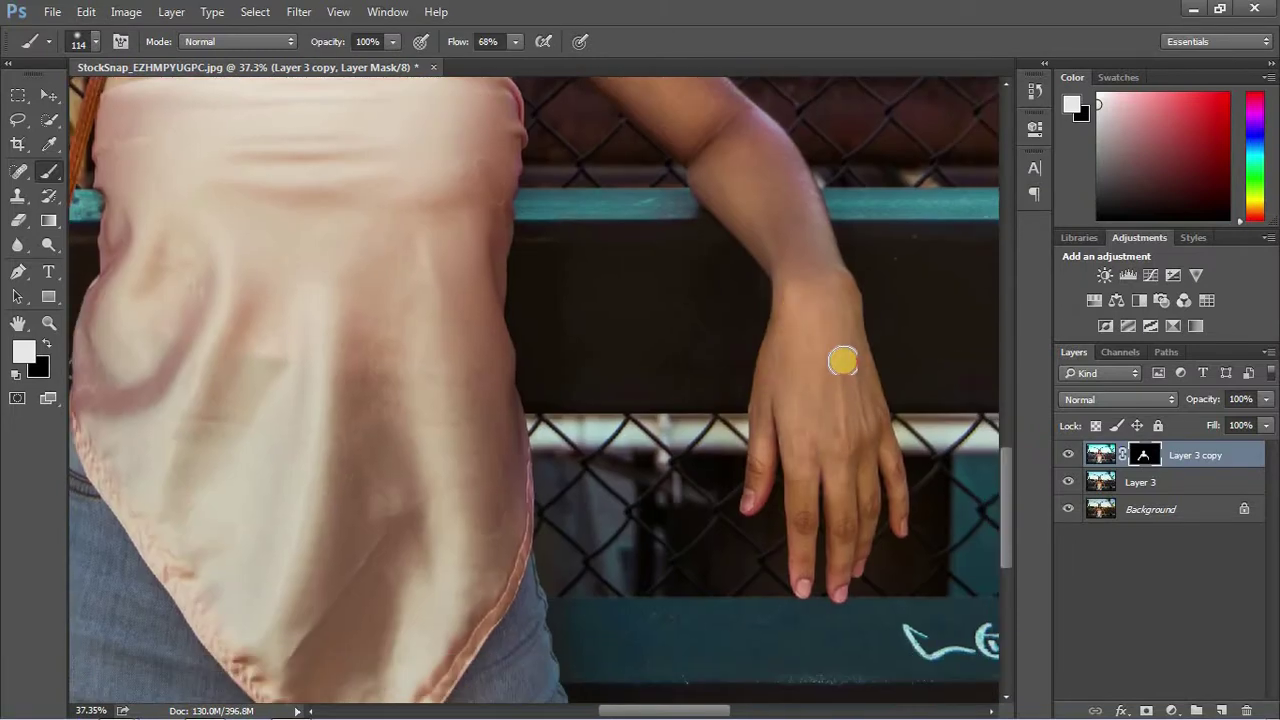
pyautogui.hotkey('shift', '1')
pyautogui.moveTo(753, 481); pyautogui.dragTo(834, 286)
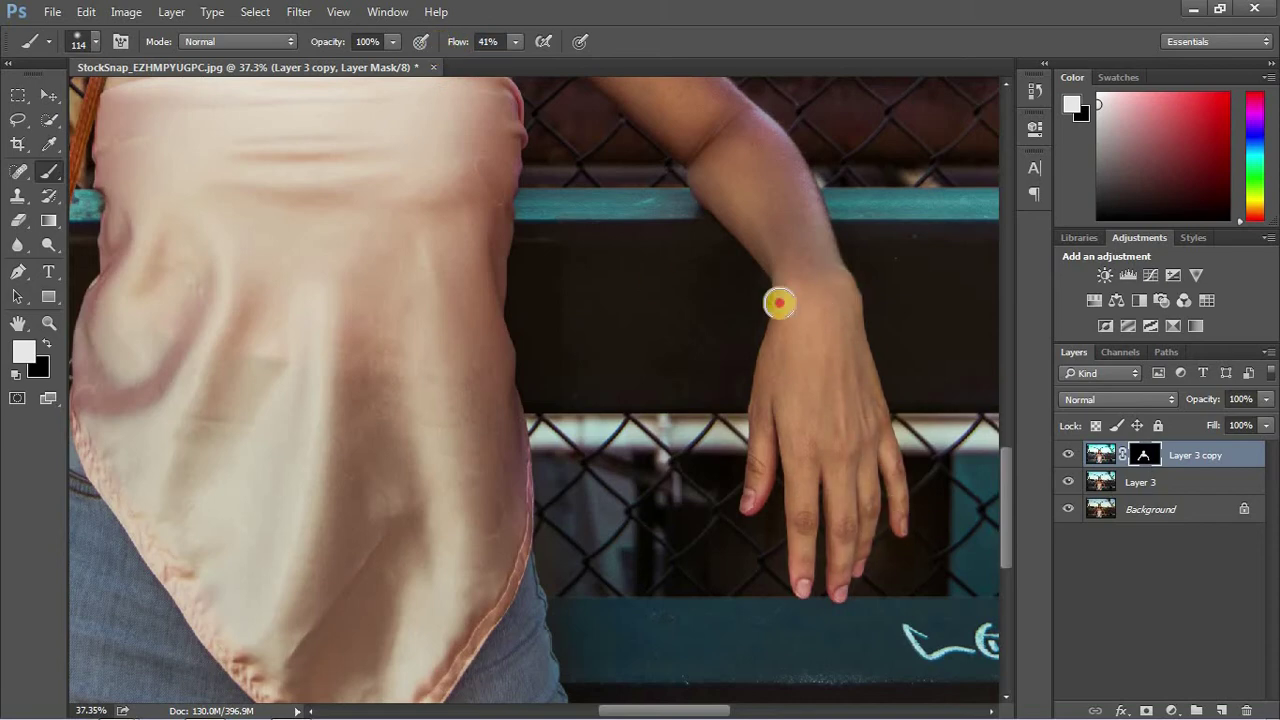
# Set brush opacity to 50%, fit the photo on screen, and test a lower layer fill
pyautogui.scroll(-3, 529, 309)
pyautogui.scroll(3, 529, 415)
pyautogui.scroll(2, 529, 415)
pyautogui.press('5')
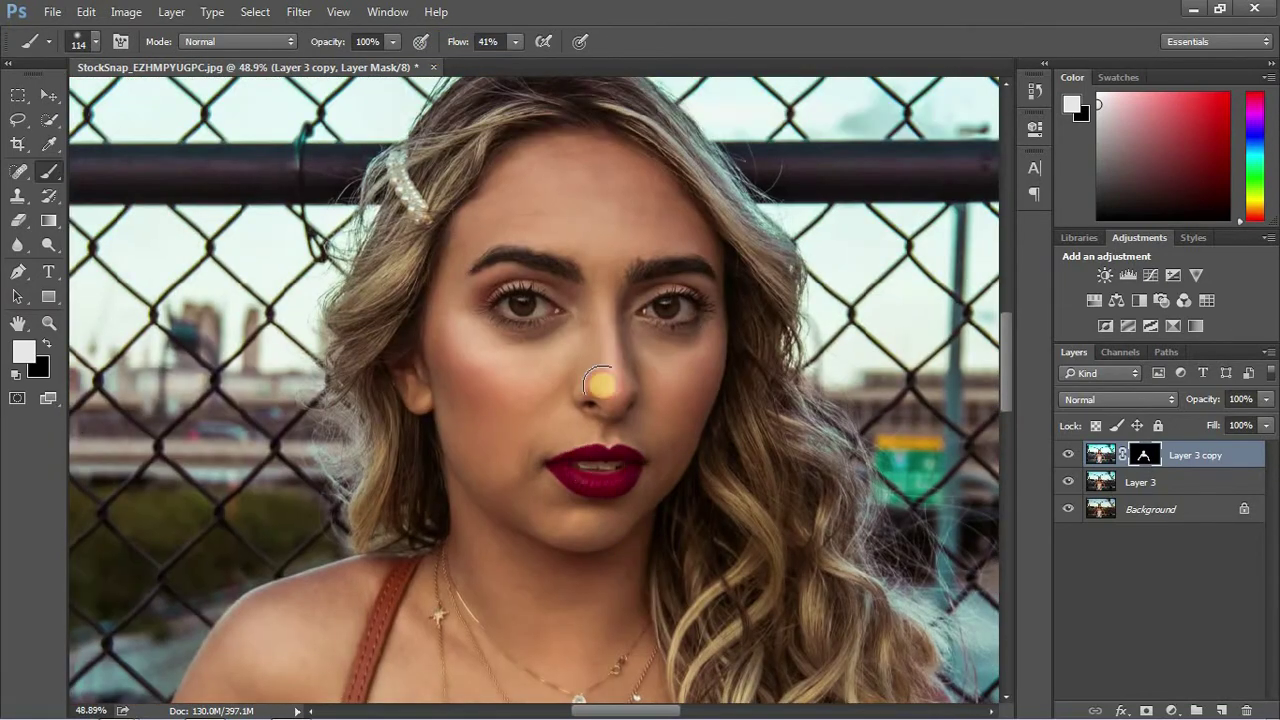
pyautogui.scroll(-3, 797, 490)
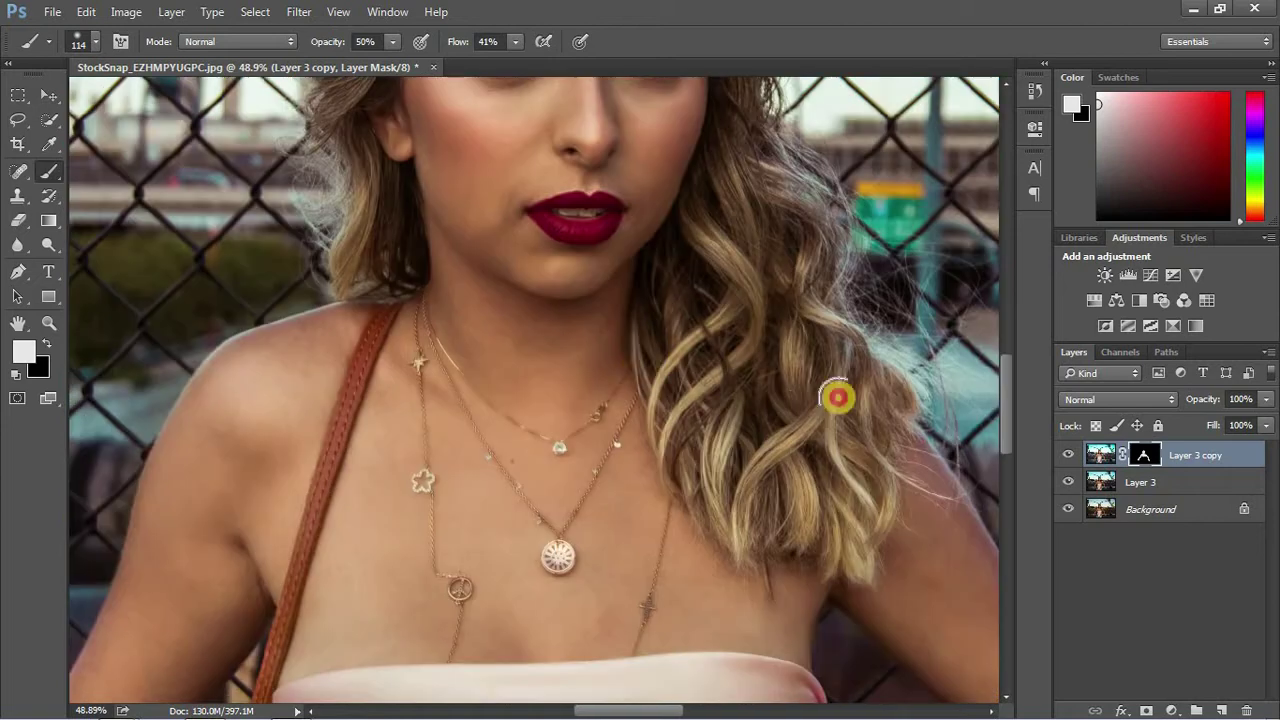
pyautogui.scroll(-3, 750, 380)
pyautogui.hotkey('ctrl', '0')
pyautogui.moveTo(1195, 426)
pyautogui.mouseDown()
pyautogui.moveTo(1080, 426)
pyautogui.moveTo(1195, 426)
pyautogui.mouseUp()
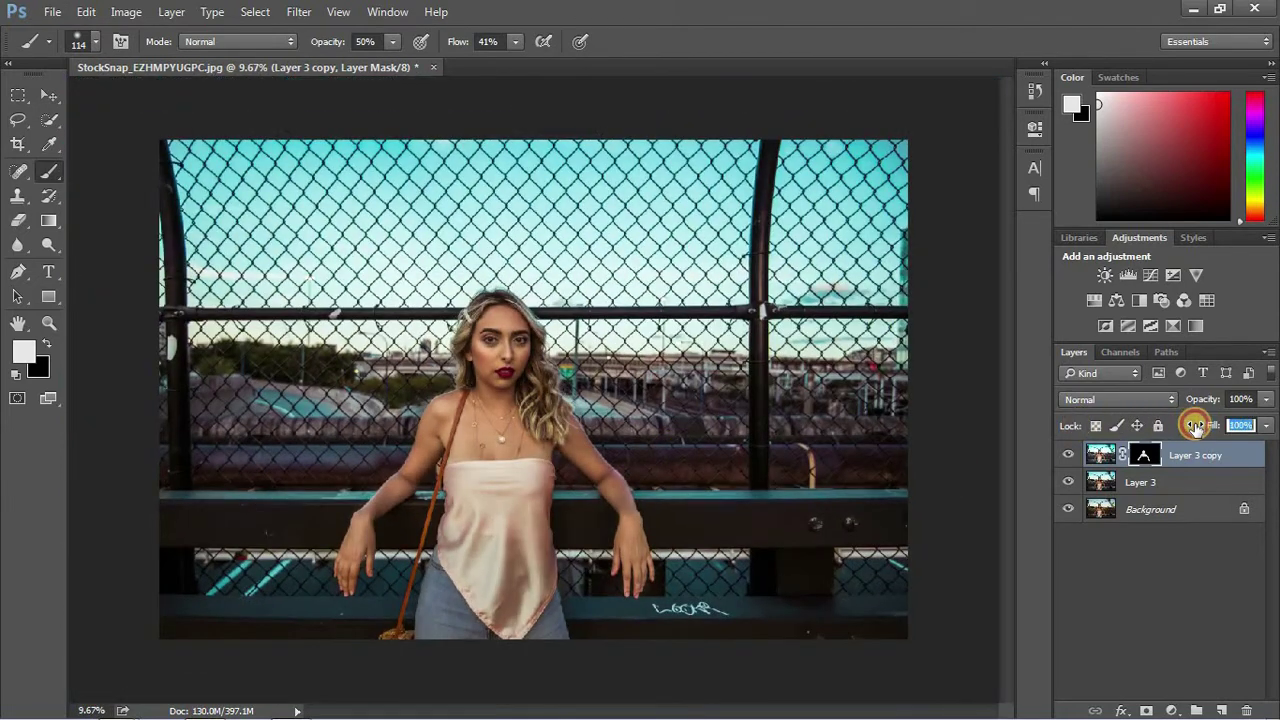
# Retarget Layer 3 copy's mask and refine around both hands with black
pyautogui.click(1160, 580)
pyautogui.press('x')
pyautogui.click(1158, 462)
pyautogui.scroll(3, 371, 580)
pyautogui.moveTo(371, 580); pyautogui.dragTo(513, 398)
pyautogui.press('x')
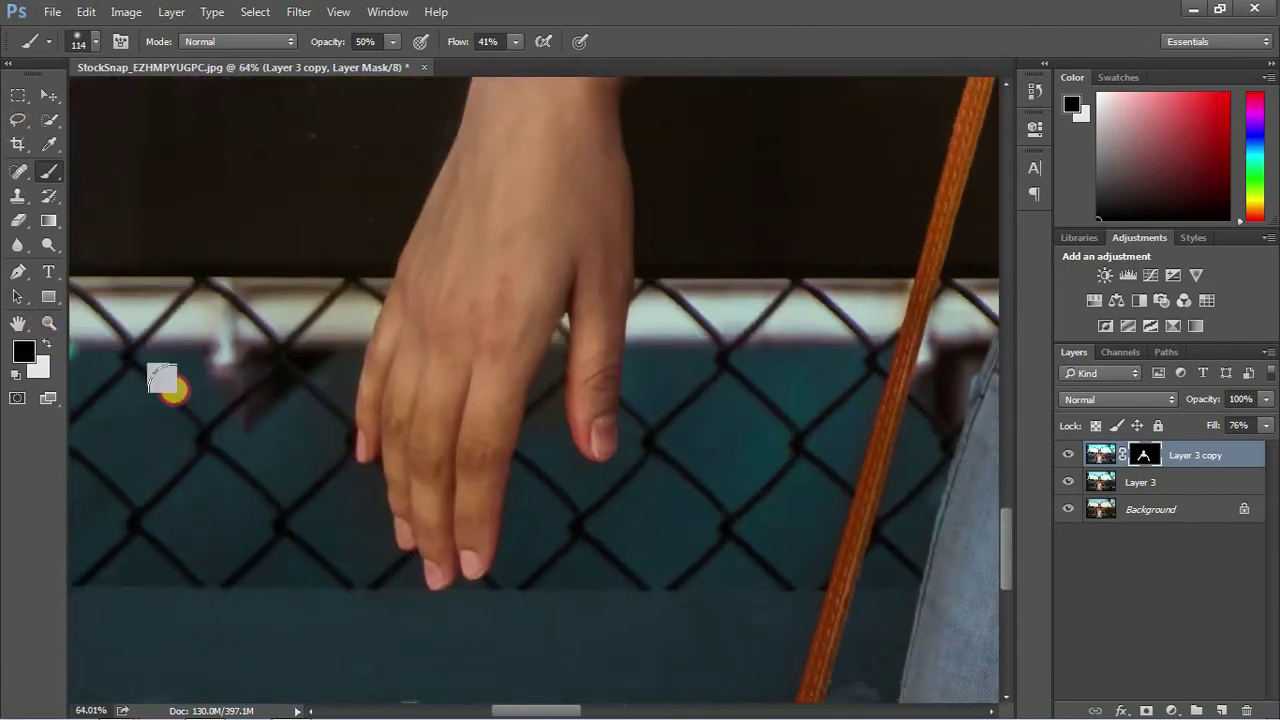
pyautogui.moveTo(743, 337); pyautogui.dragTo(517, 361)
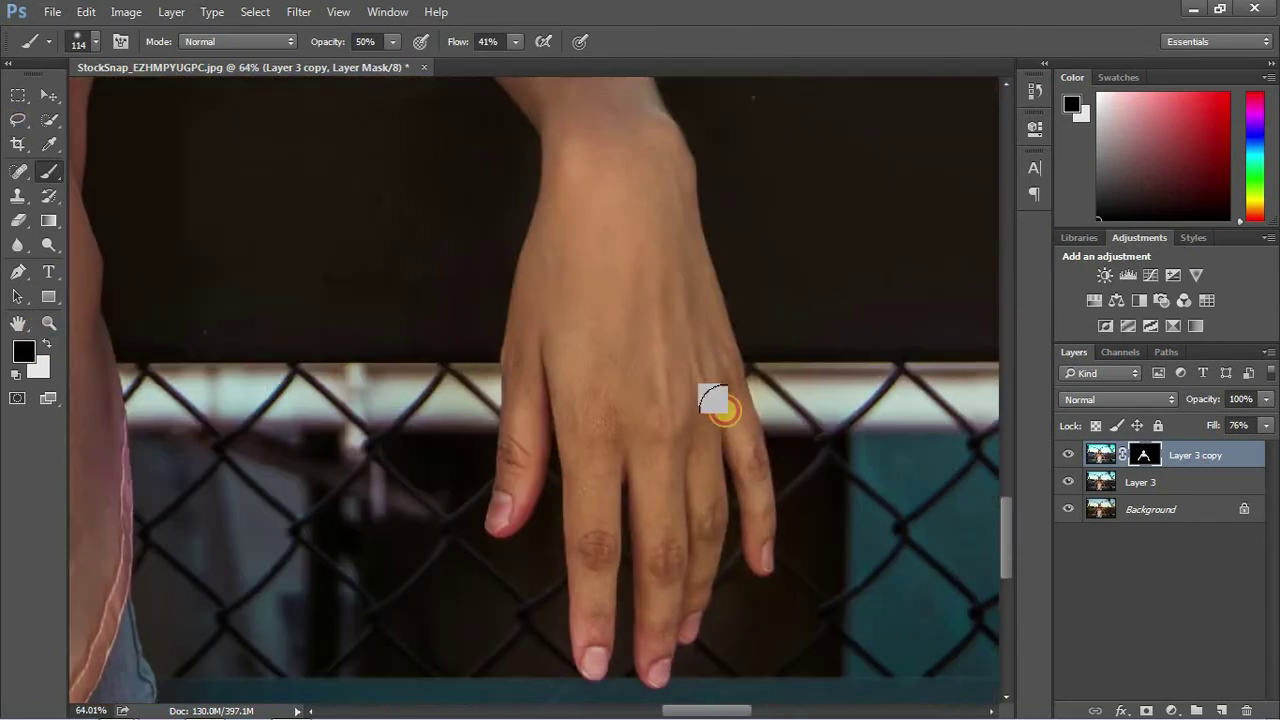
pyautogui.hotkey('ctrl', '0')
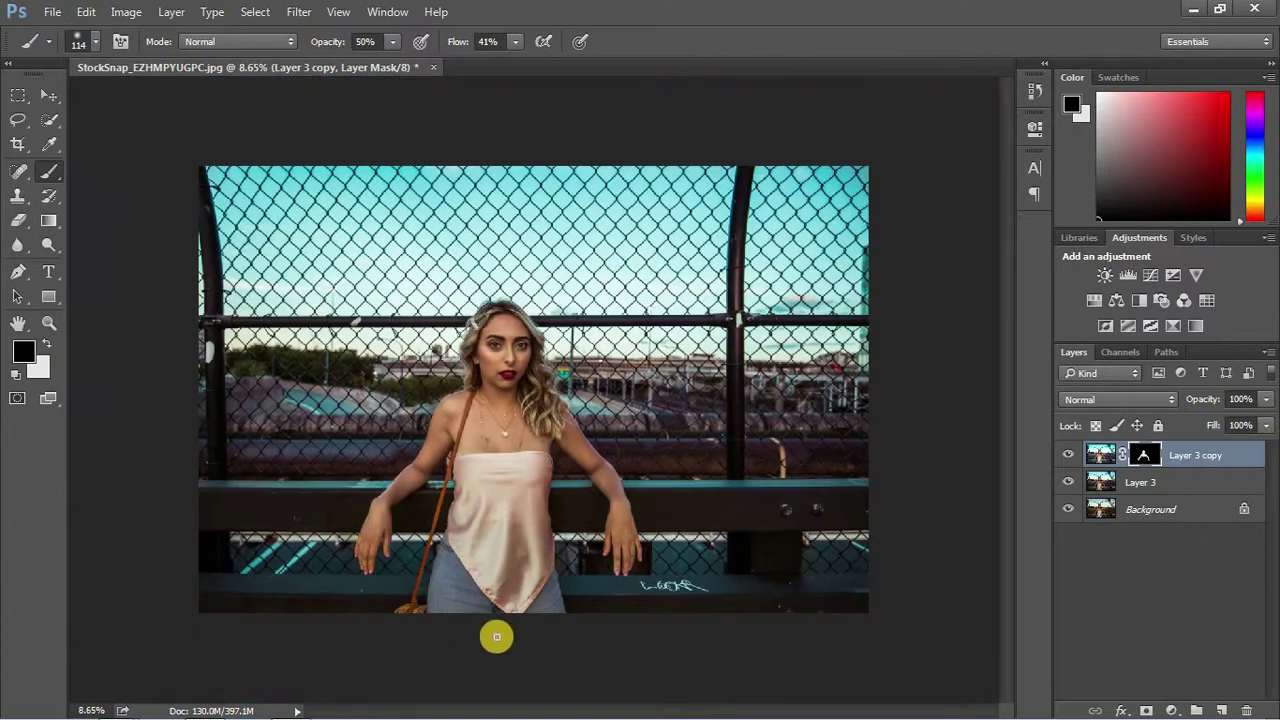
# Compare with and without the grade, and reset the brush to white at 100% opacity and full flow
pyautogui.click(1068, 455)
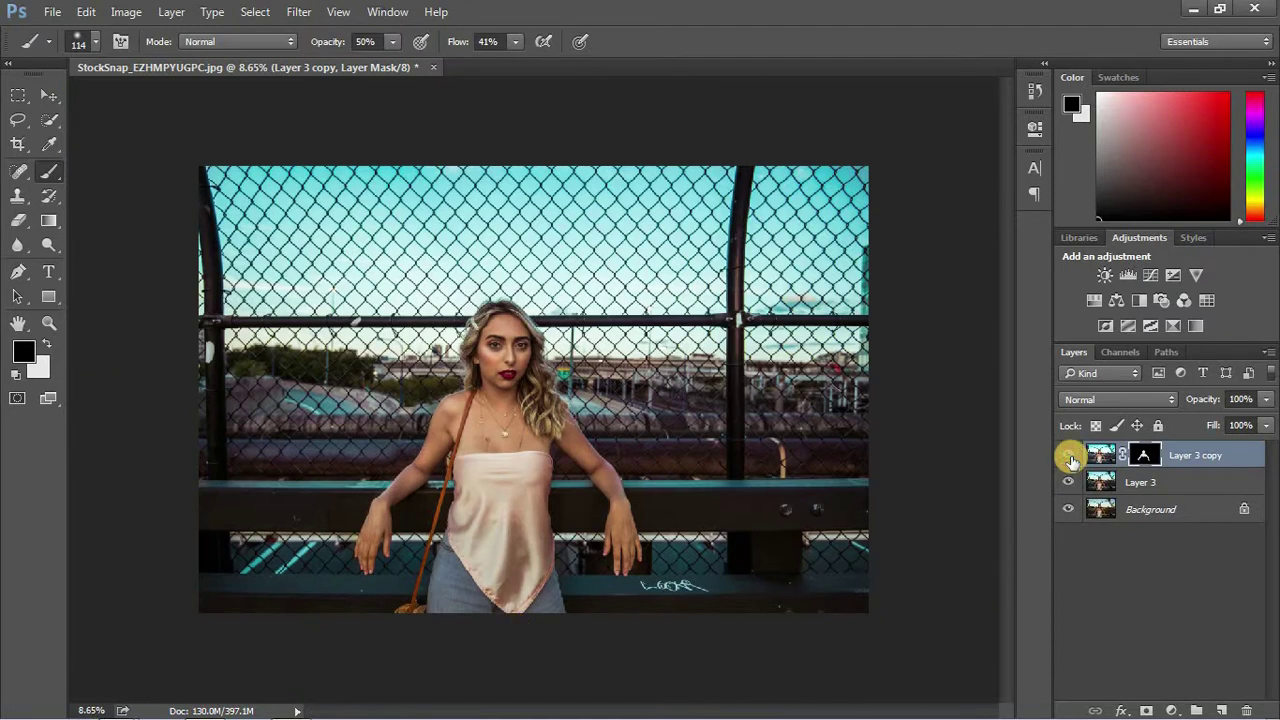
pyautogui.press('0')
pyautogui.scroll(3, 508, 420)
pyautogui.scroll(2, 508, 420)
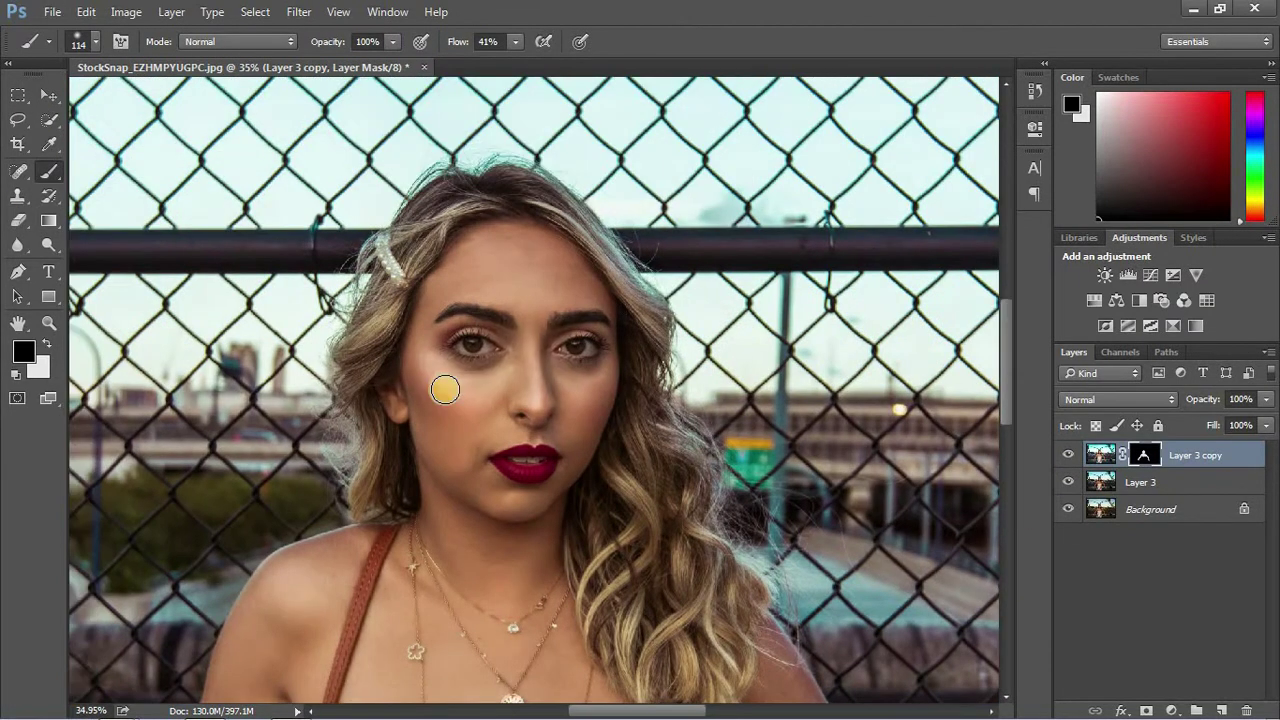
pyautogui.hotkey('shift', '0')
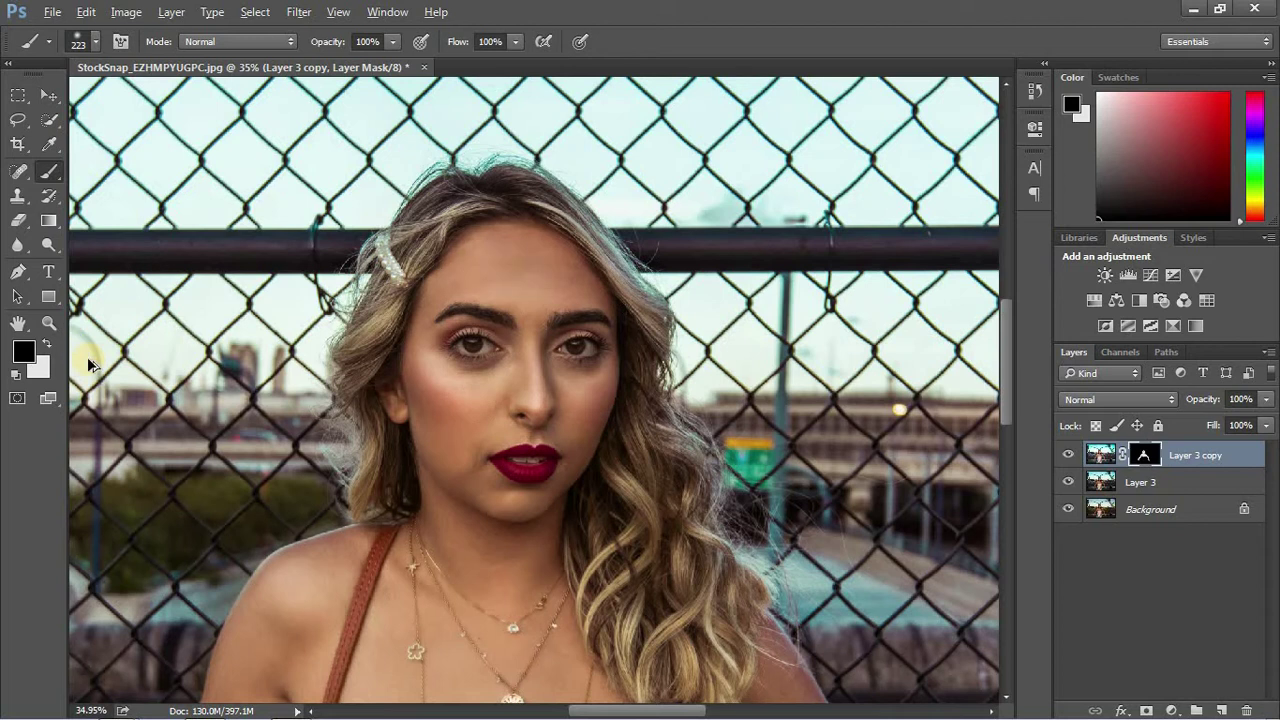
pyautogui.press('x')
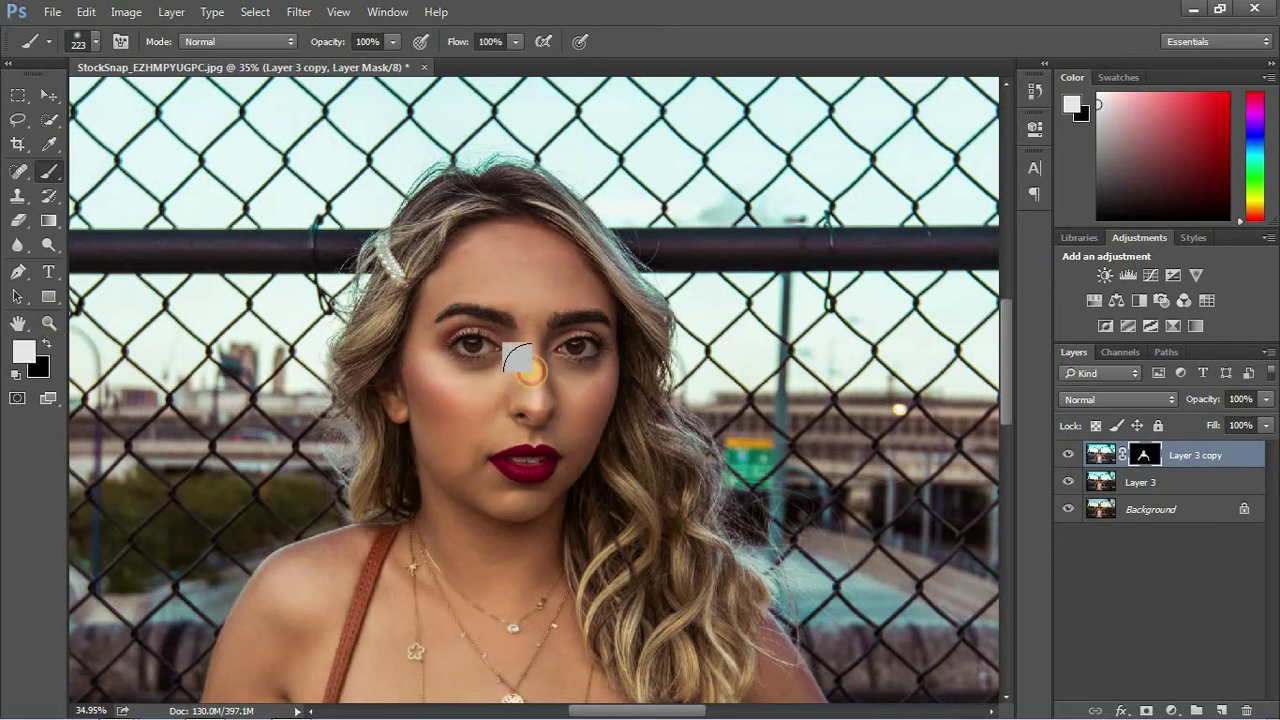
pyautogui.hscroll(2, 580, 402)
pyautogui.scroll(-3, 578, 400)
pyautogui.scroll(-2, 523, 514)
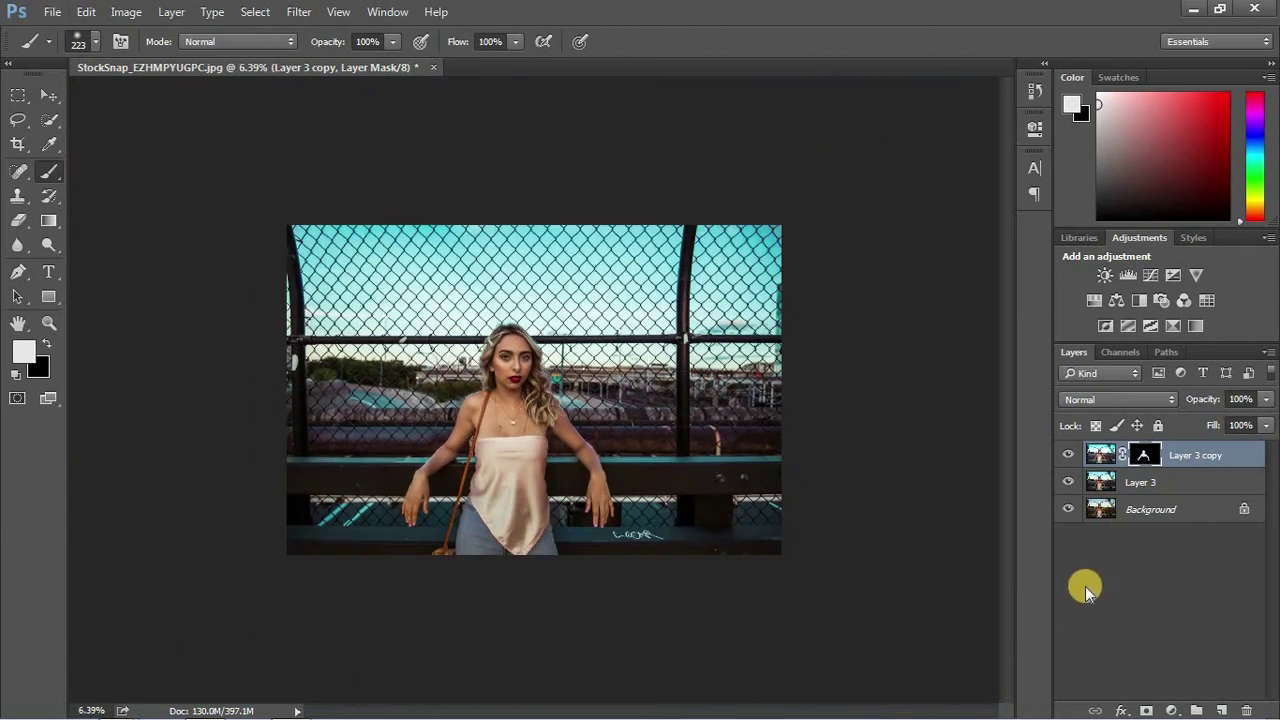
# Stamp all visible layers into a new Layer 4 and hide Layer 3 copy
pyautogui.hotkey('ctrl', 'alt', 'shift', 'e')
pyautogui.press('x')
pyautogui.click(1068, 482)
# Delete Layer 3 and Layer 3 copy, leaving Layer 4 above Background
pyautogui.click(1210, 485)
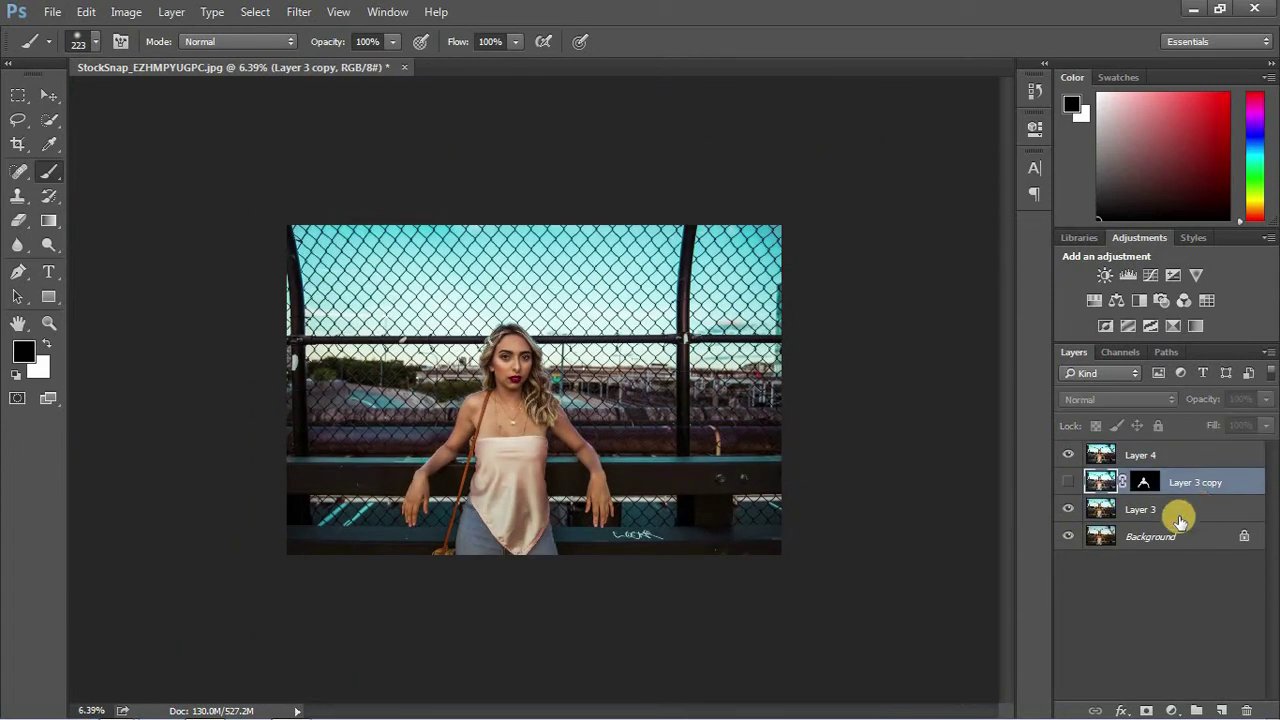
pyautogui.keyDown('shift'); pyautogui.click(1172, 517); pyautogui.keyUp('shift')
pyautogui.press('Delete')
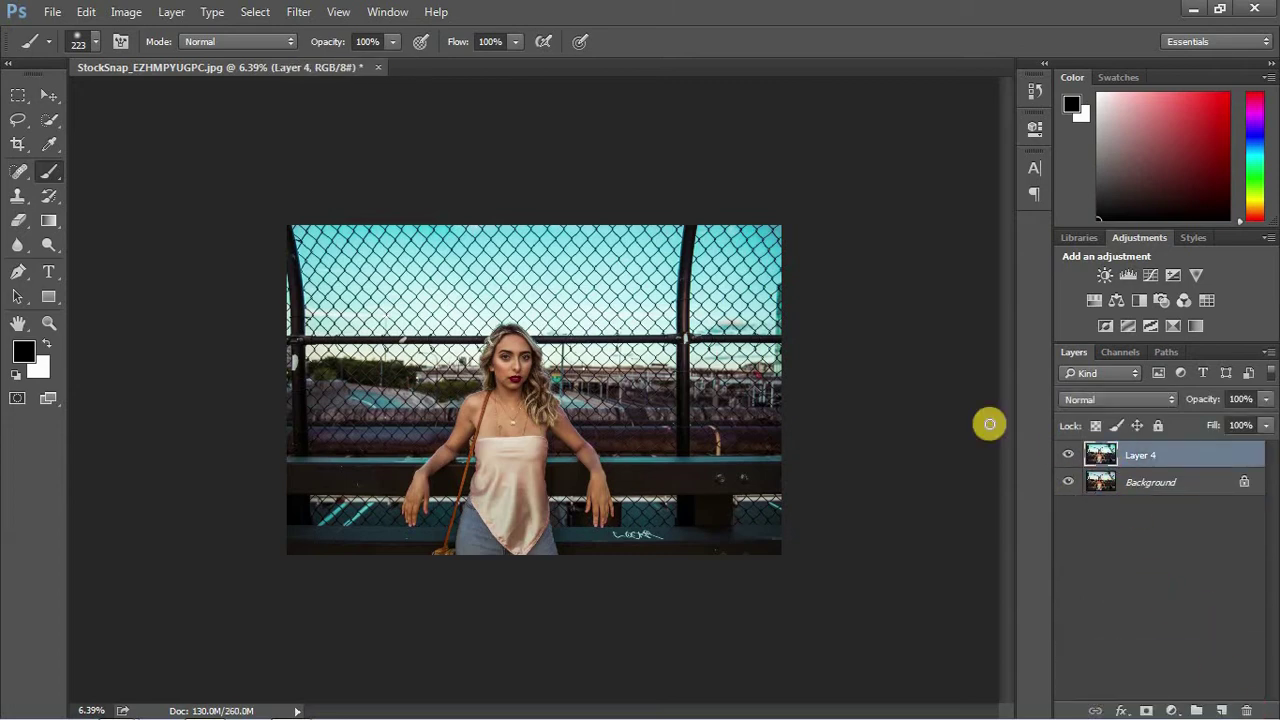
pyautogui.scroll(2, 505, 400)
pyautogui.scroll(-1, 505, 400)
pyautogui.scroll(-1, 500, 414)
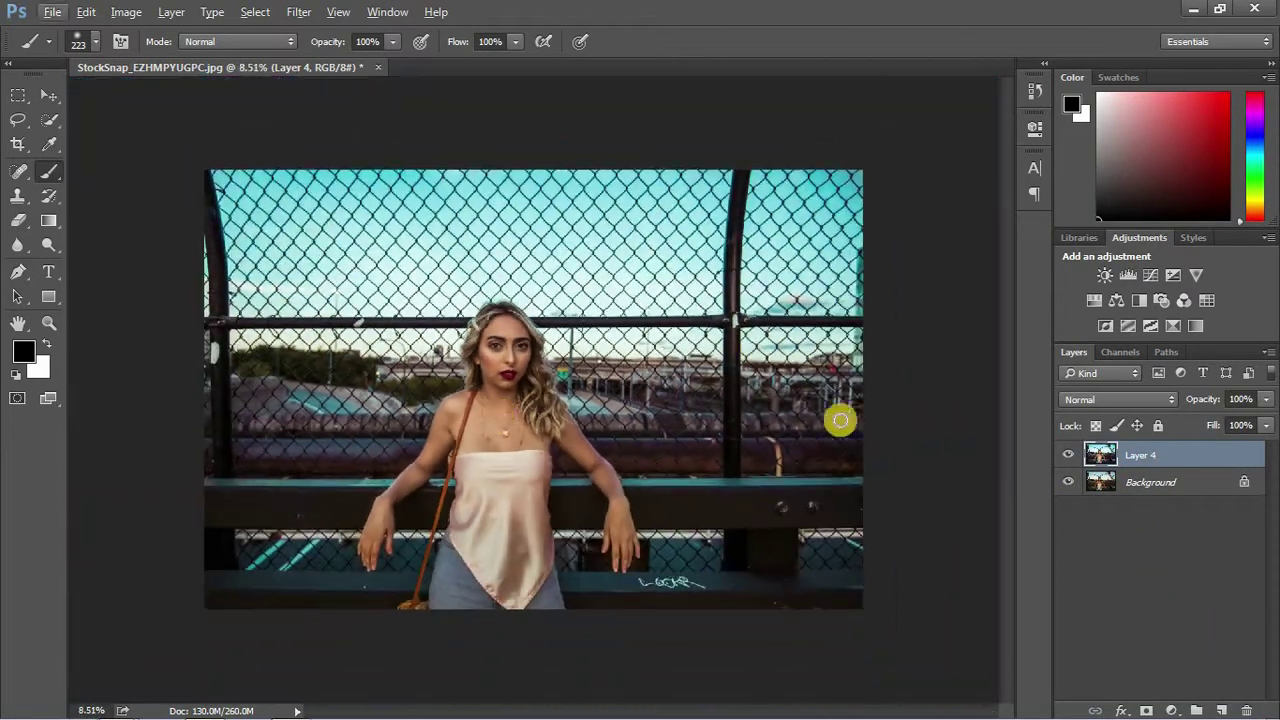
# Apply a Camera Raw pass to Layer 4 with Contrast +11 and Shadows +9
pyautogui.click(298, 11)
pyautogui.click(316, 121)
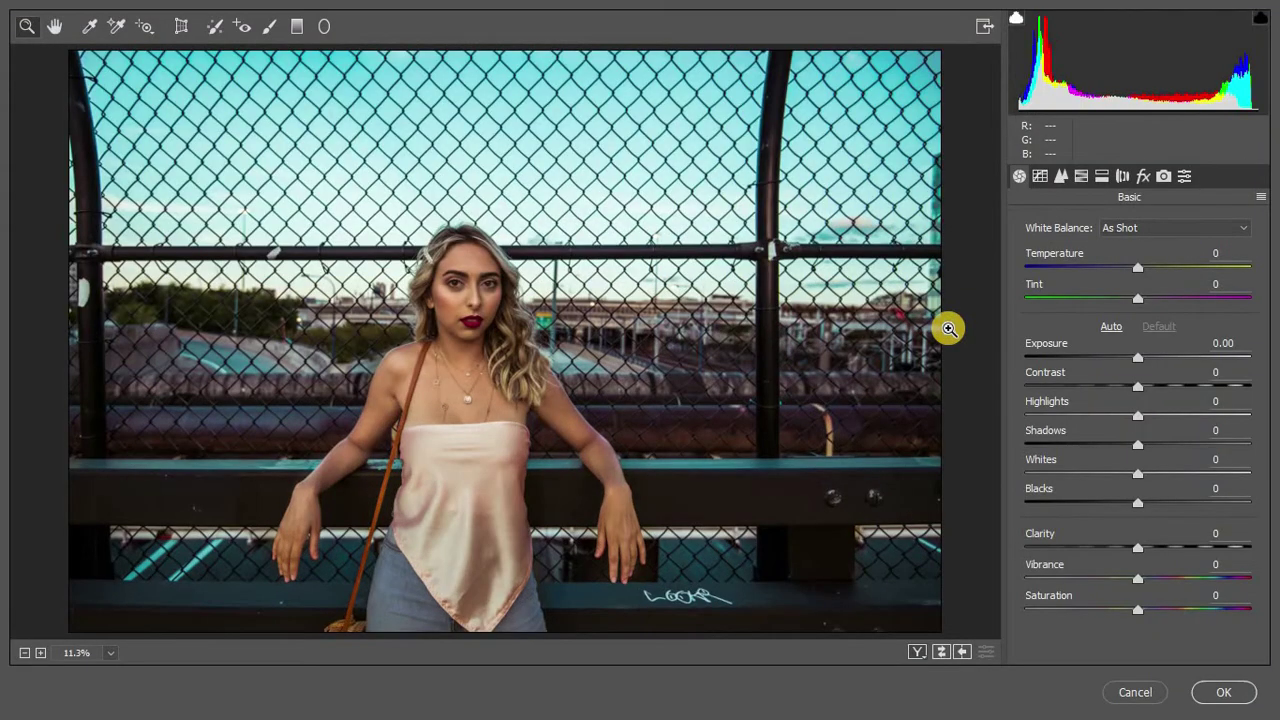
pyautogui.moveTo(1137, 386); pyautogui.dragTo(1152, 390)
pyautogui.moveTo(1138, 444)
pyautogui.mouseDown()
pyautogui.moveTo(1157, 446)
pyautogui.moveTo(1147, 450)
pyautogui.mouseUp()
pyautogui.click(1130, 692)
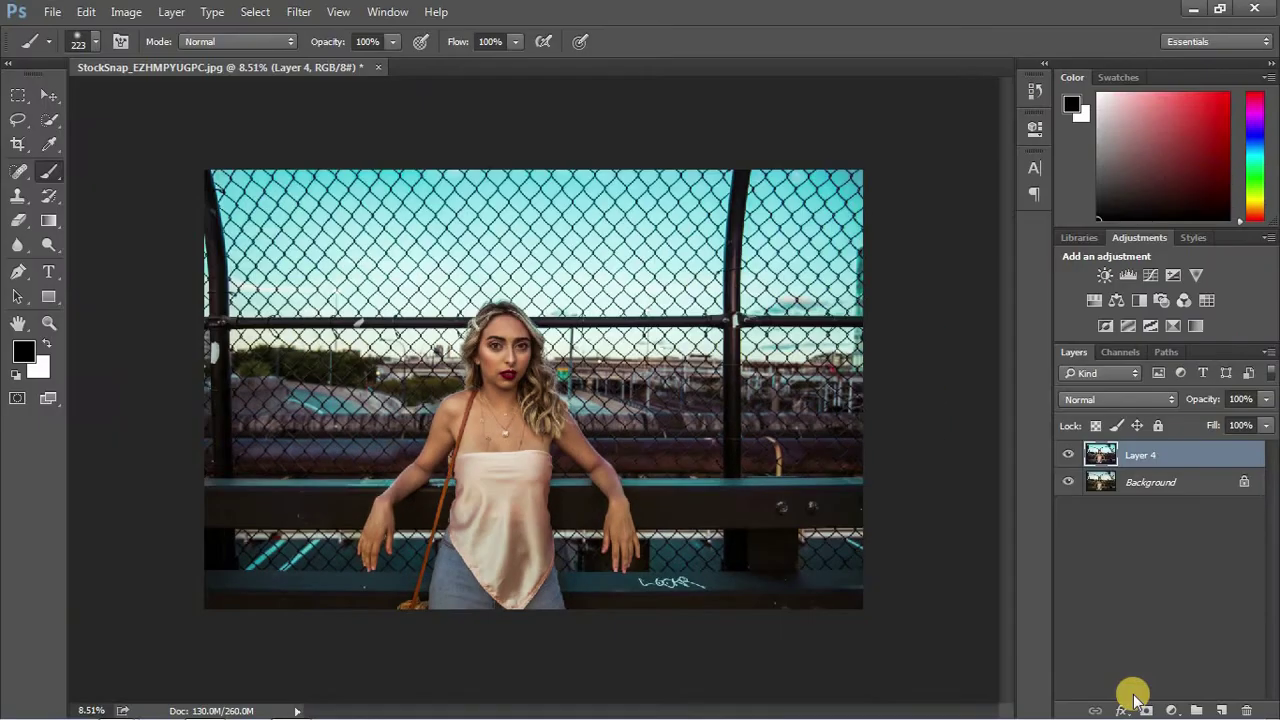
pyautogui.click(1068, 455)
pyautogui.click(299, 11)
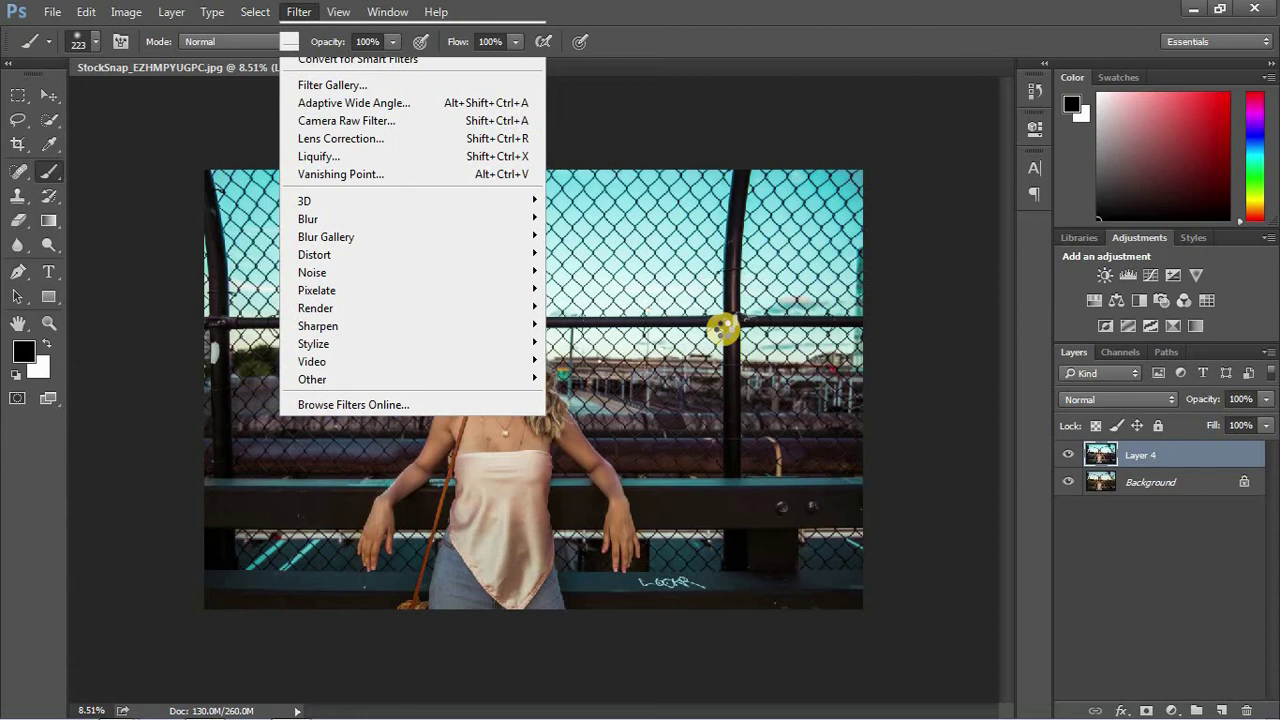
# Reopen Camera Raw on Layer 4, reset Contrast to 0, and set Shadows +16, Whites +8, Clarity +10
pyautogui.hotkey('ctrl', 'shift', 'a')
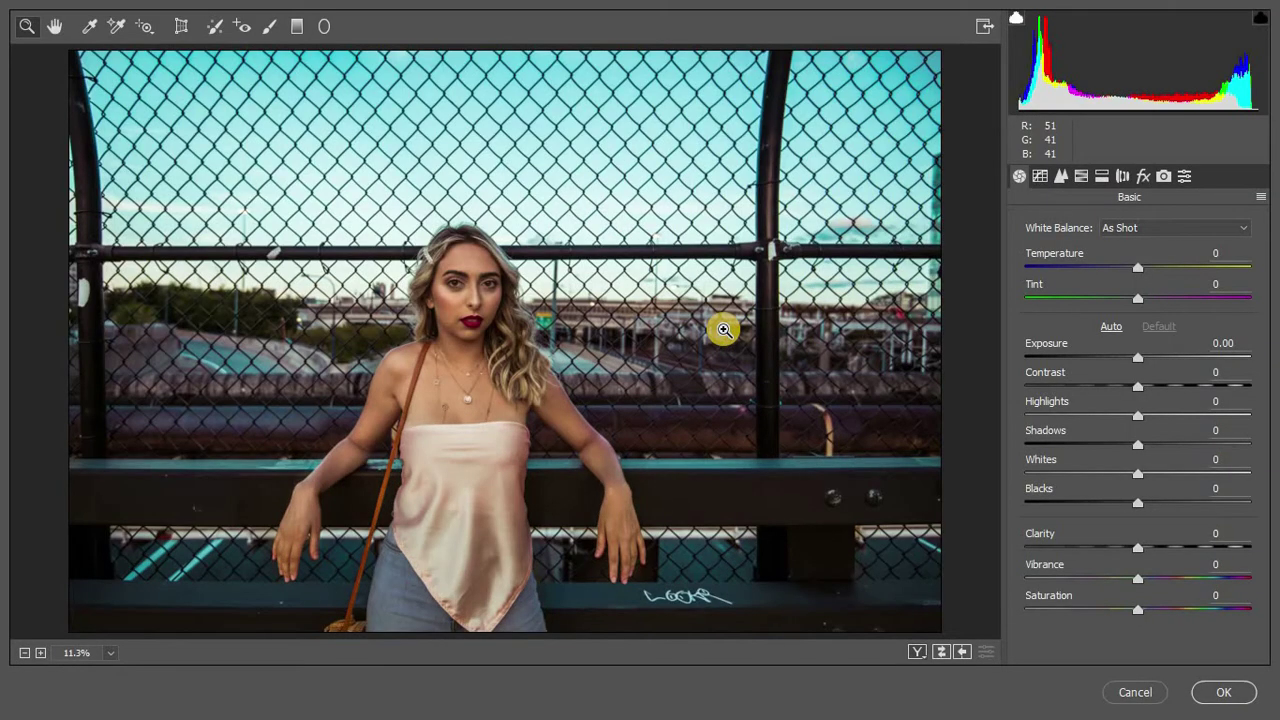
pyautogui.moveTo(1137, 386); pyautogui.dragTo(1140, 391)
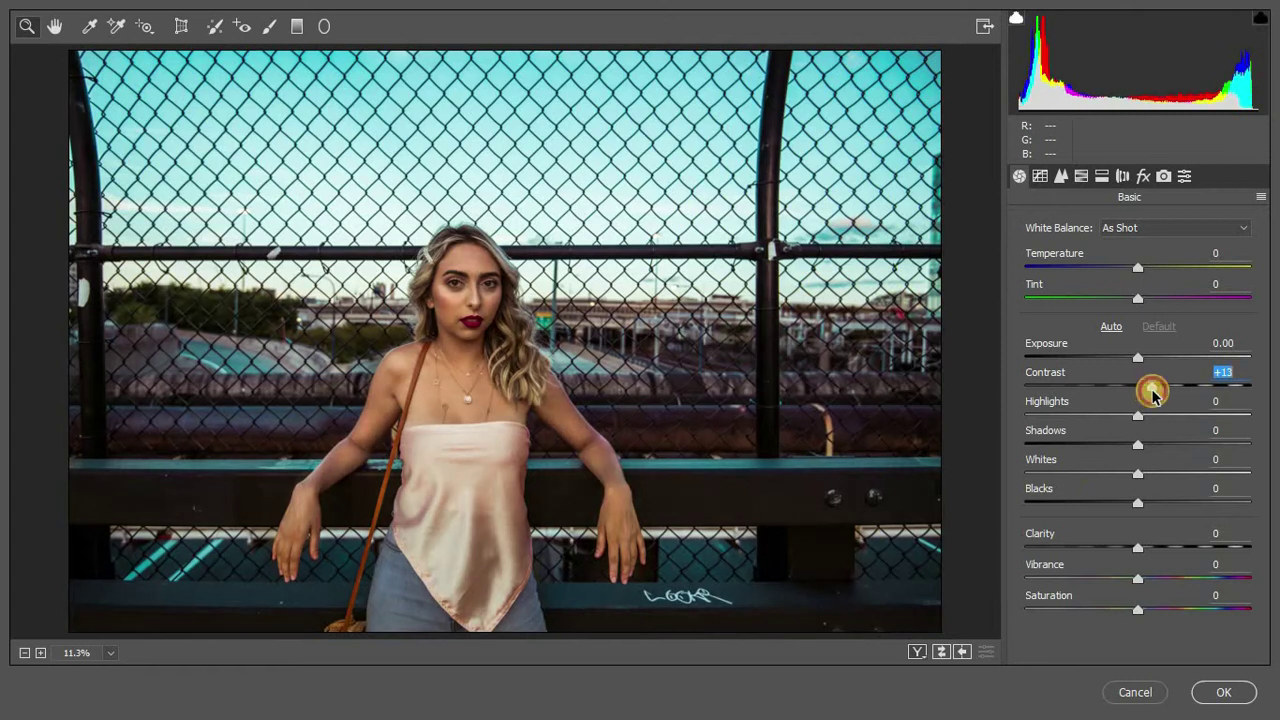
pyautogui.doubleClick(1140, 391)
pyautogui.moveTo(1137, 444)
pyautogui.mouseDown()
pyautogui.moveTo(1158, 446)
pyautogui.moveTo(1147, 475)
pyautogui.mouseUp()
pyautogui.moveTo(1137, 548); pyautogui.dragTo(1150, 553)
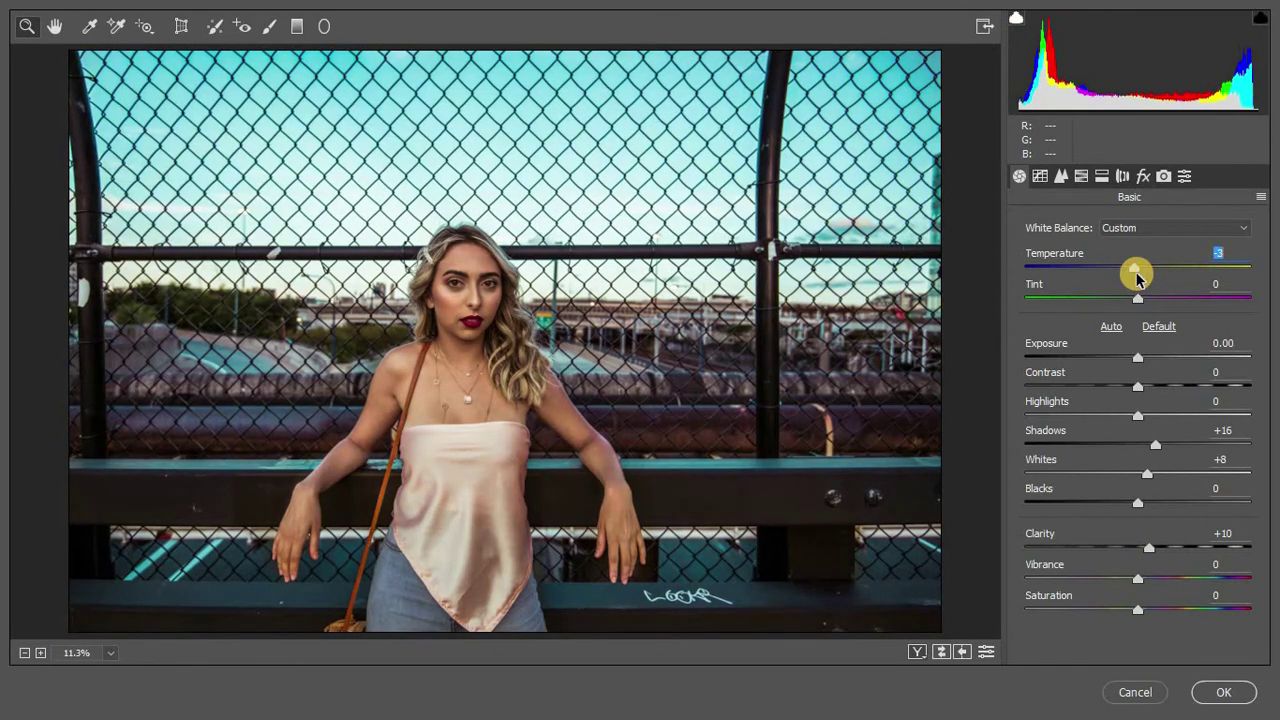
# Set curve Shadows +6, Oranges luminance +12, darken Aquas, and shift Blues hue to -28
pyautogui.click(1049, 177)
pyautogui.moveTo(1144, 612); pyautogui.dragTo(1146, 613)
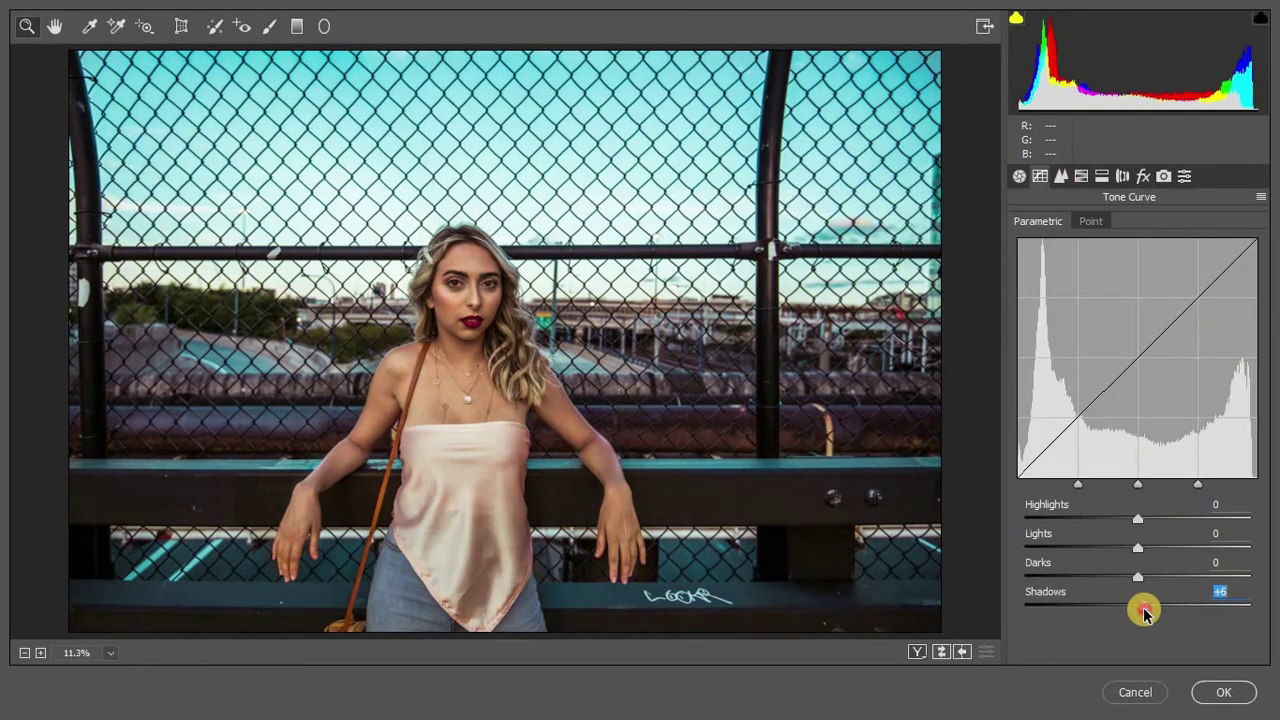
pyautogui.click(1101, 176)
pyautogui.moveTo(1140, 343); pyautogui.dragTo(1150, 344)
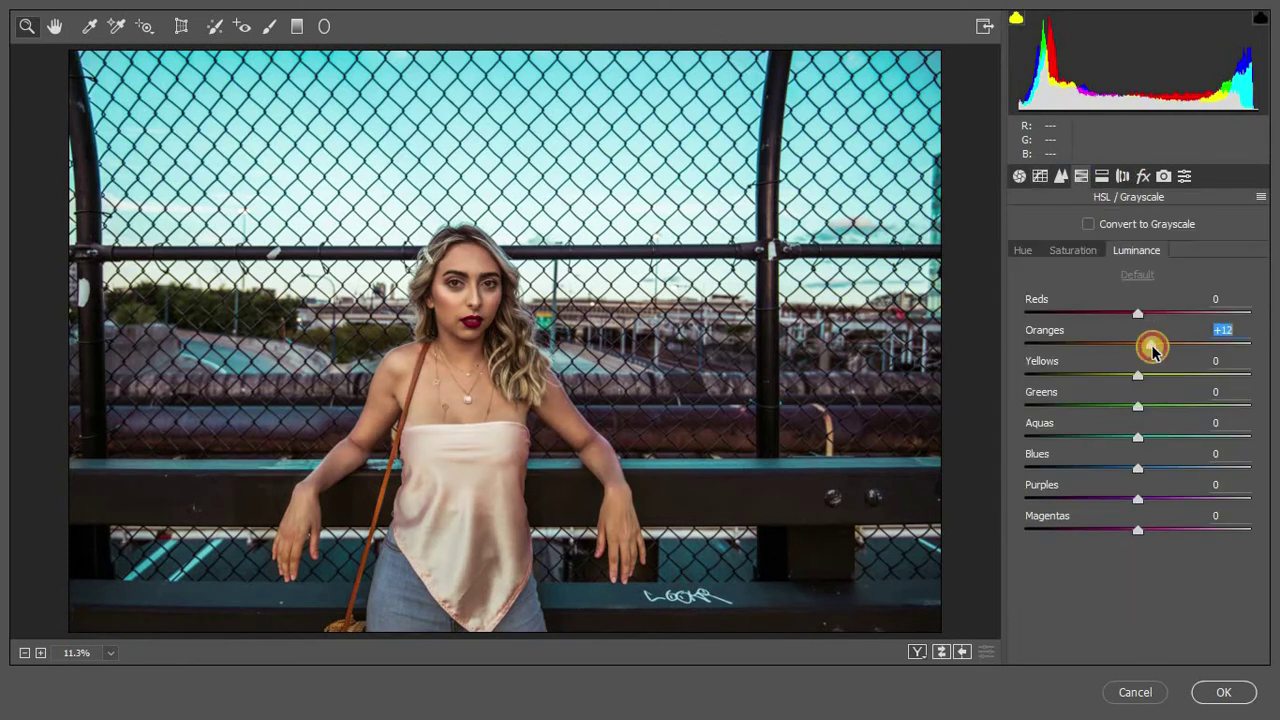
pyautogui.moveTo(1137, 437)
pyautogui.mouseDown()
pyautogui.moveTo(1124, 437)
pyautogui.moveTo(1132, 469)
pyautogui.mouseUp()
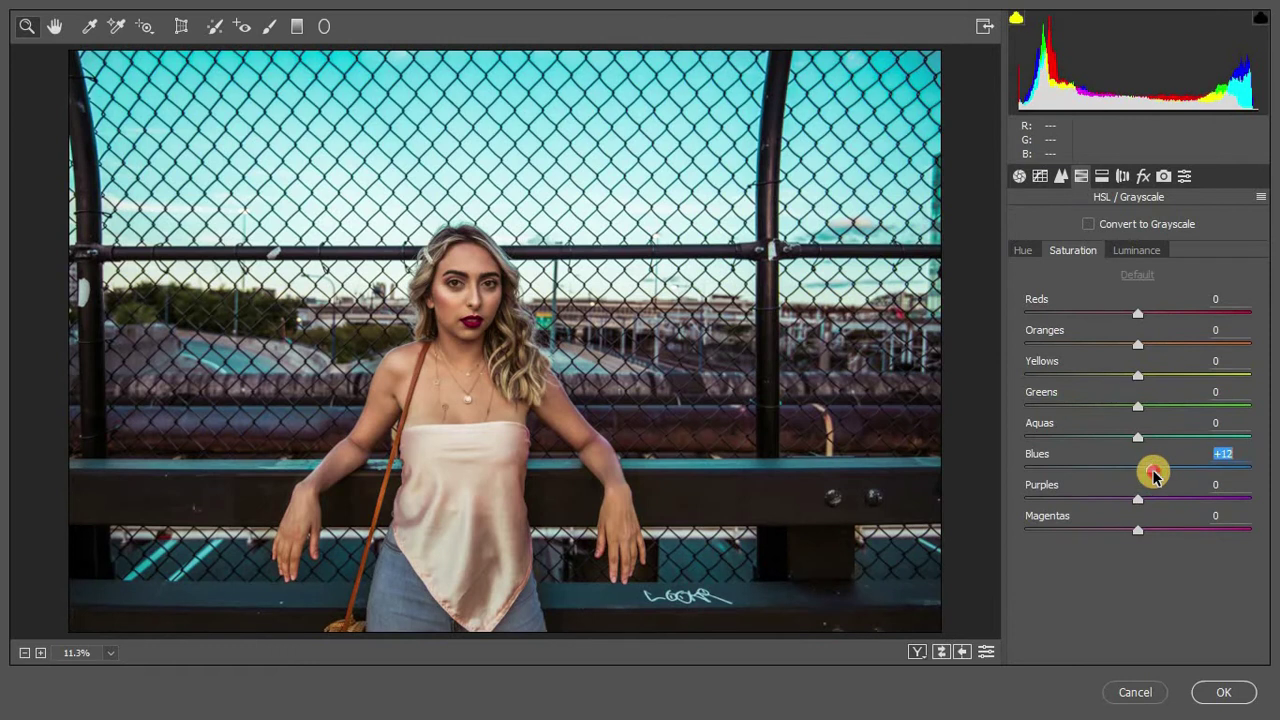
pyautogui.hotkey('ctrl', 'alt', 'shift', 'h')
pyautogui.moveTo(1137, 467); pyautogui.dragTo(1105, 468)
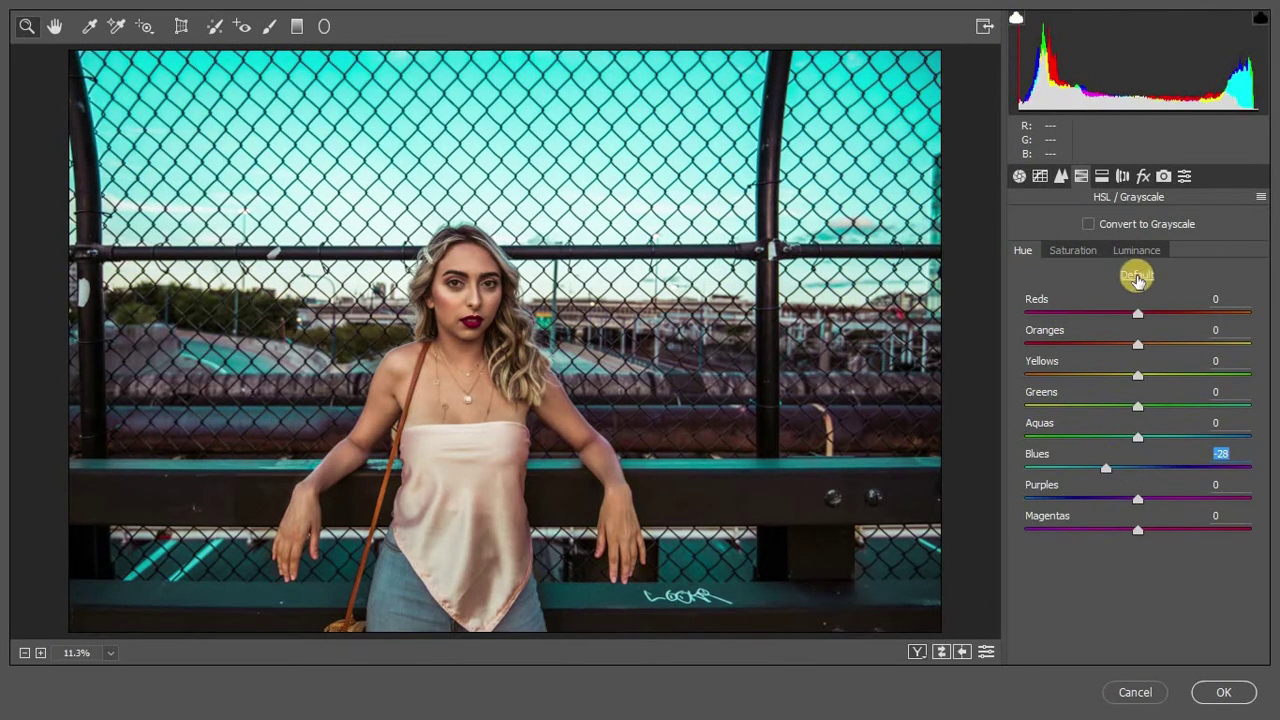
# Add noise reduction of 5, inspect the face up close, and apply the grade
pyautogui.click(1061, 176)
pyautogui.moveTo(1025, 409); pyautogui.dragTo(1046, 501)
pyautogui.click(476, 320)
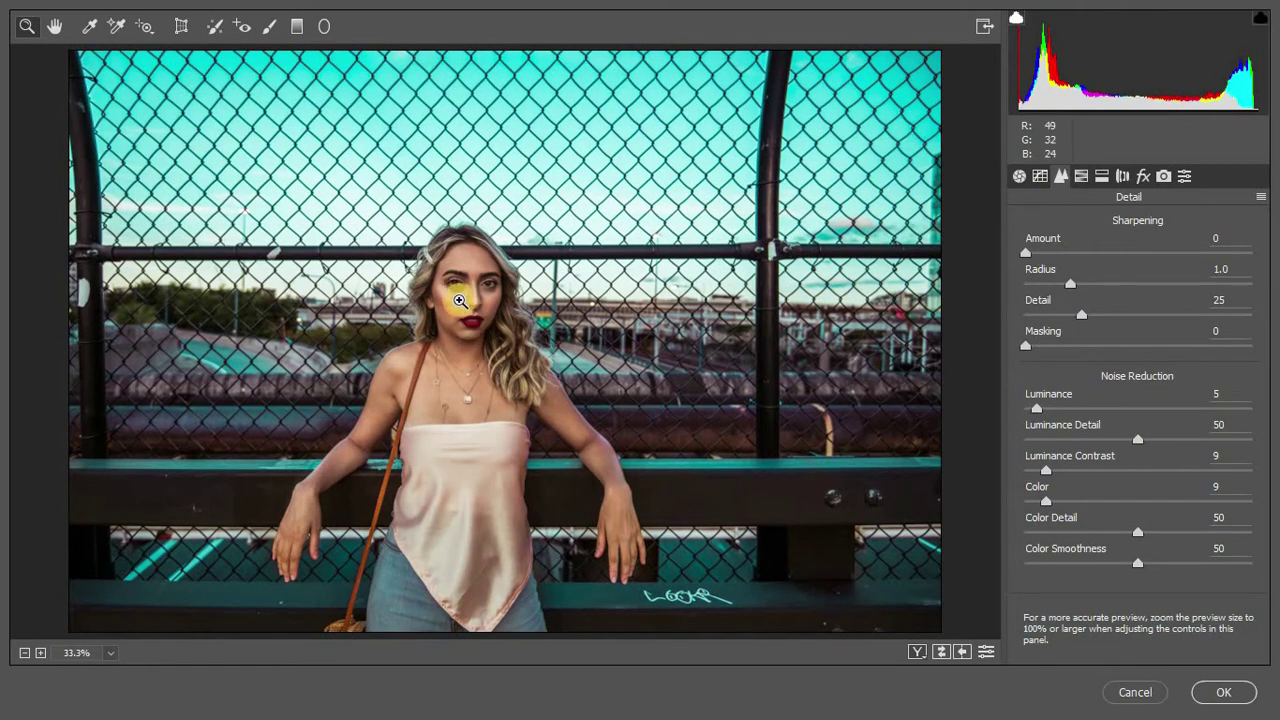
pyautogui.click(464, 307)
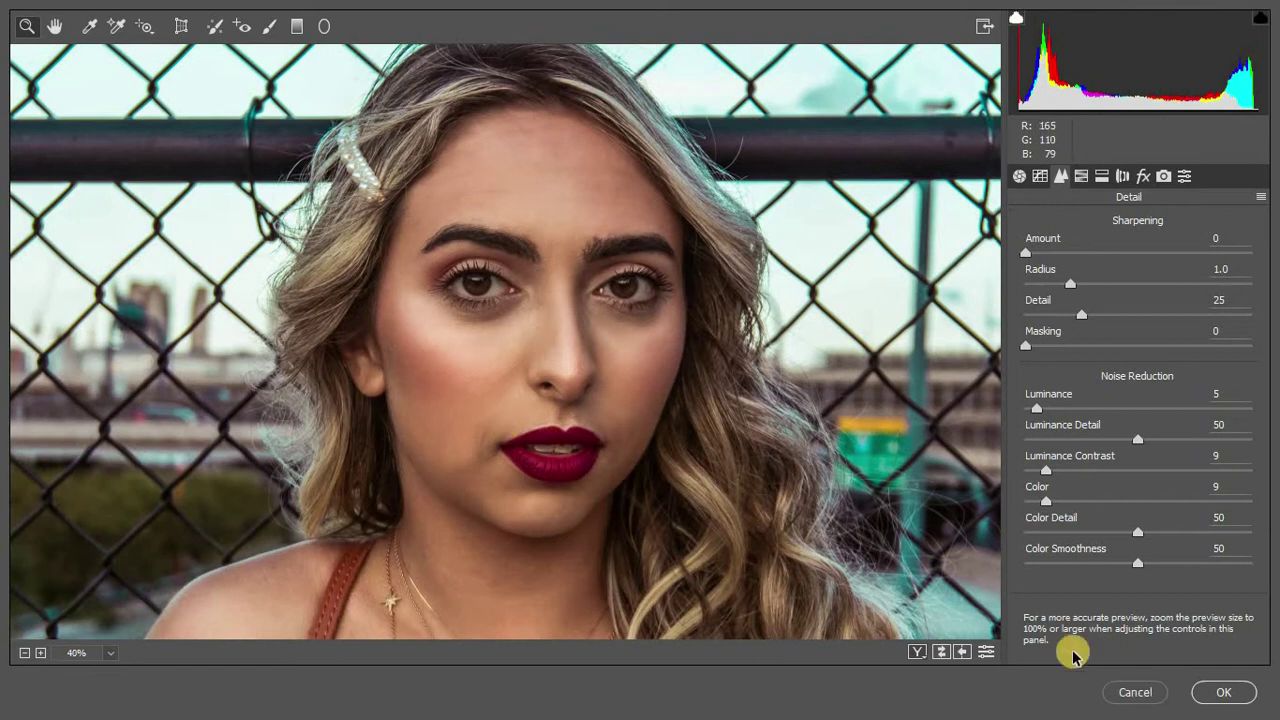
pyautogui.hotkey('ctrl', '0')
pyautogui.click(1210, 702)
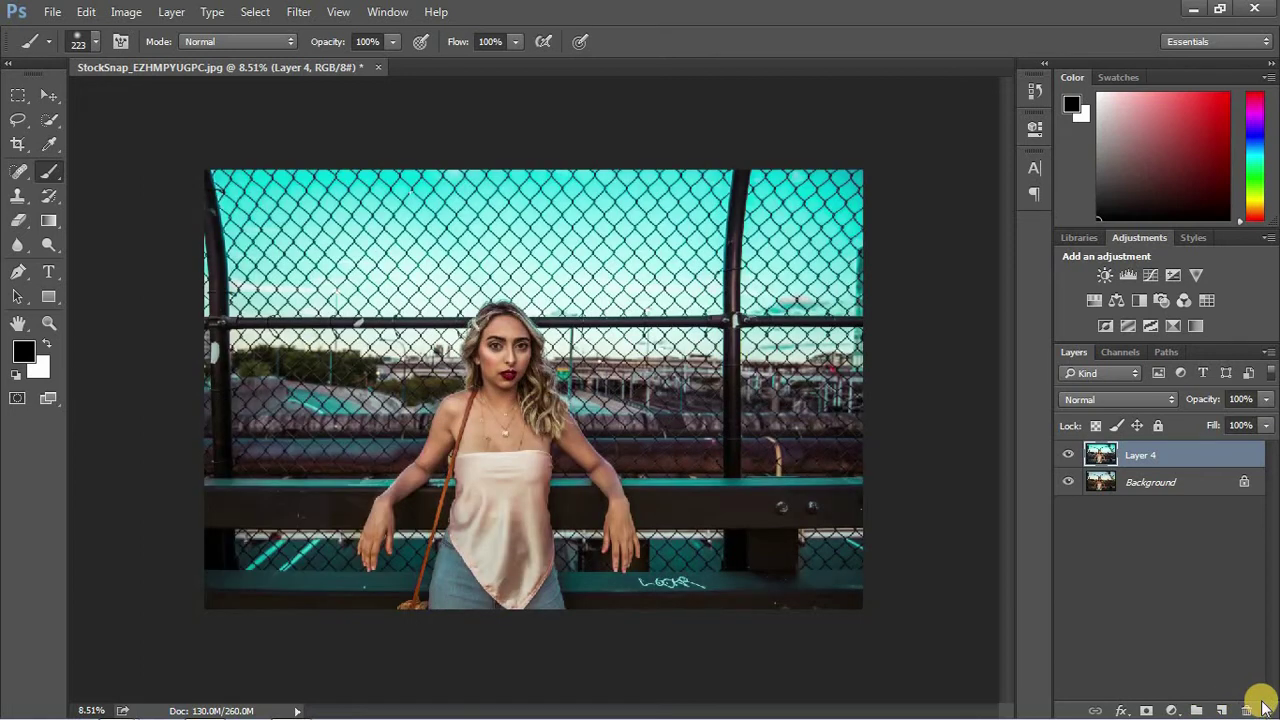
# Zoom to the face, then toggle Layer 4's visibility to compare against the original
pyautogui.moveTo(500, 291)
pyautogui.mouseDown()
pyautogui.moveTo(537, 471)
pyautogui.moveTo(538, 394)
pyautogui.mouseUp()
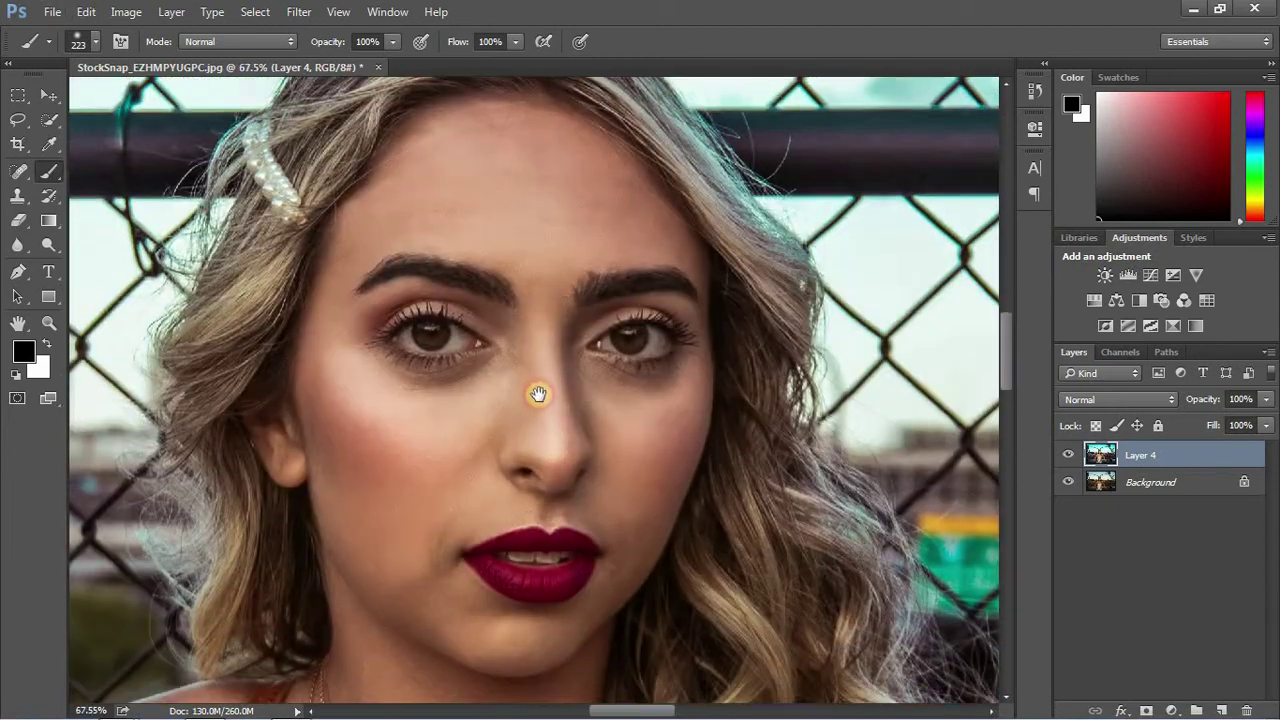
pyautogui.hotkey('ctrl', '0')
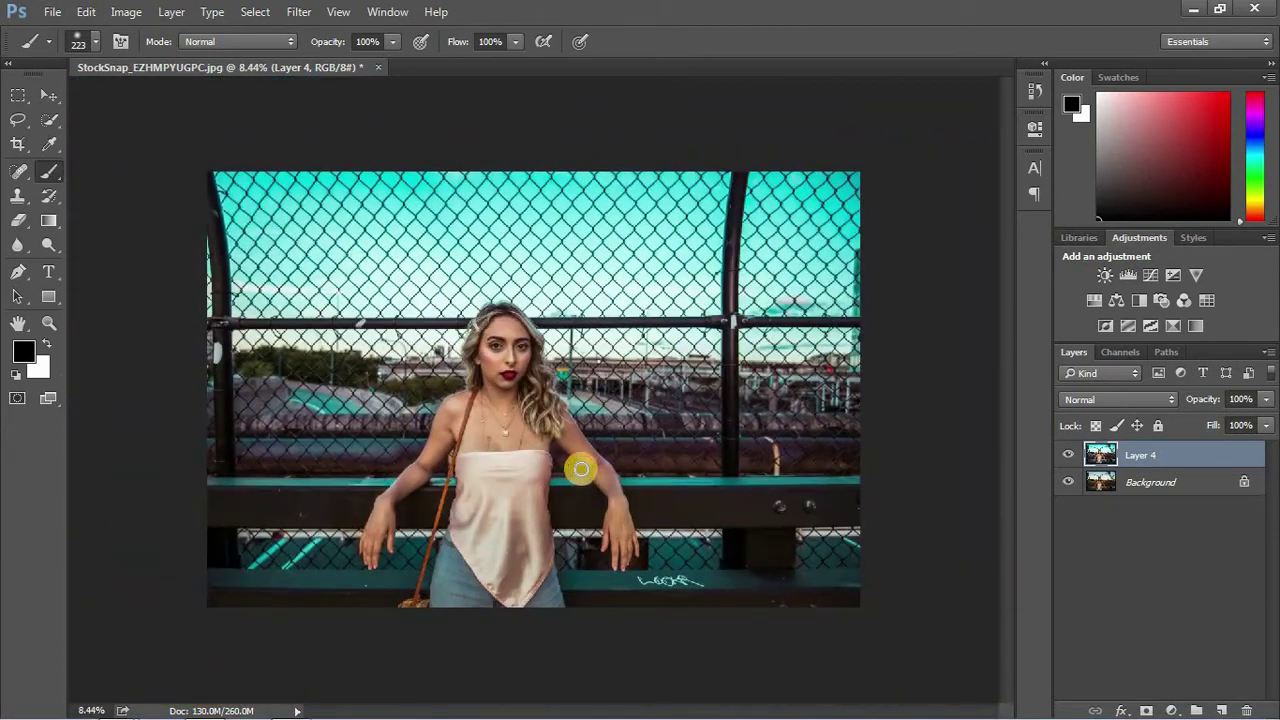
pyautogui.scroll(-3, 581, 469)
pyautogui.scroll(1, 581, 469)
pyautogui.scroll(1, 581, 469)
pyautogui.scroll(1, 585, 465)
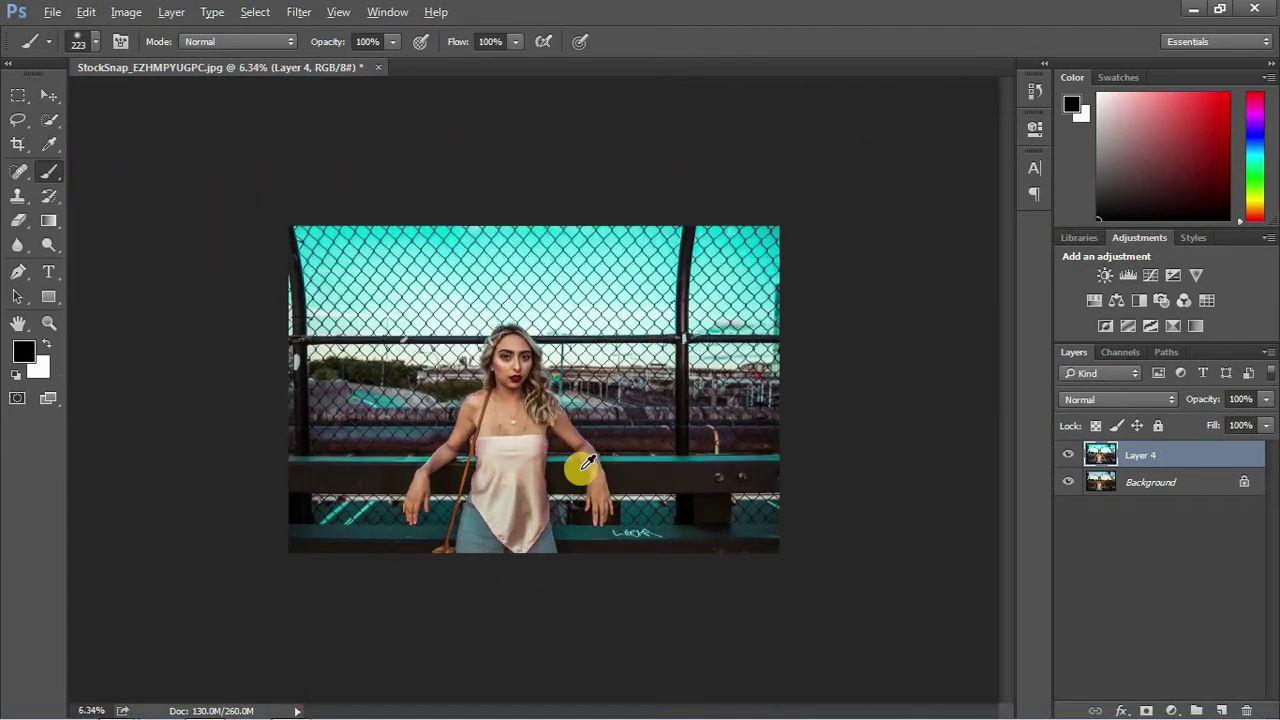
pyautogui.click(1068, 455)
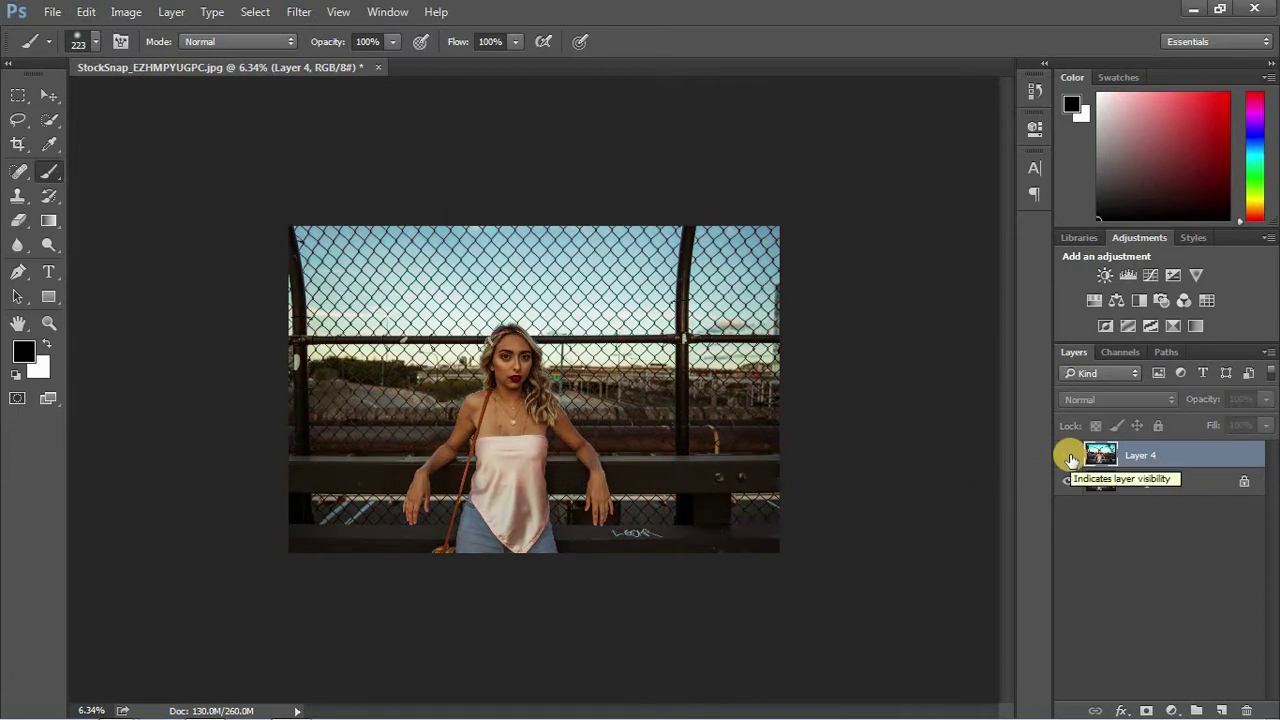
pyautogui.click(1068, 455)
pyautogui.click(1068, 455)
pyautogui.click(1068, 455)
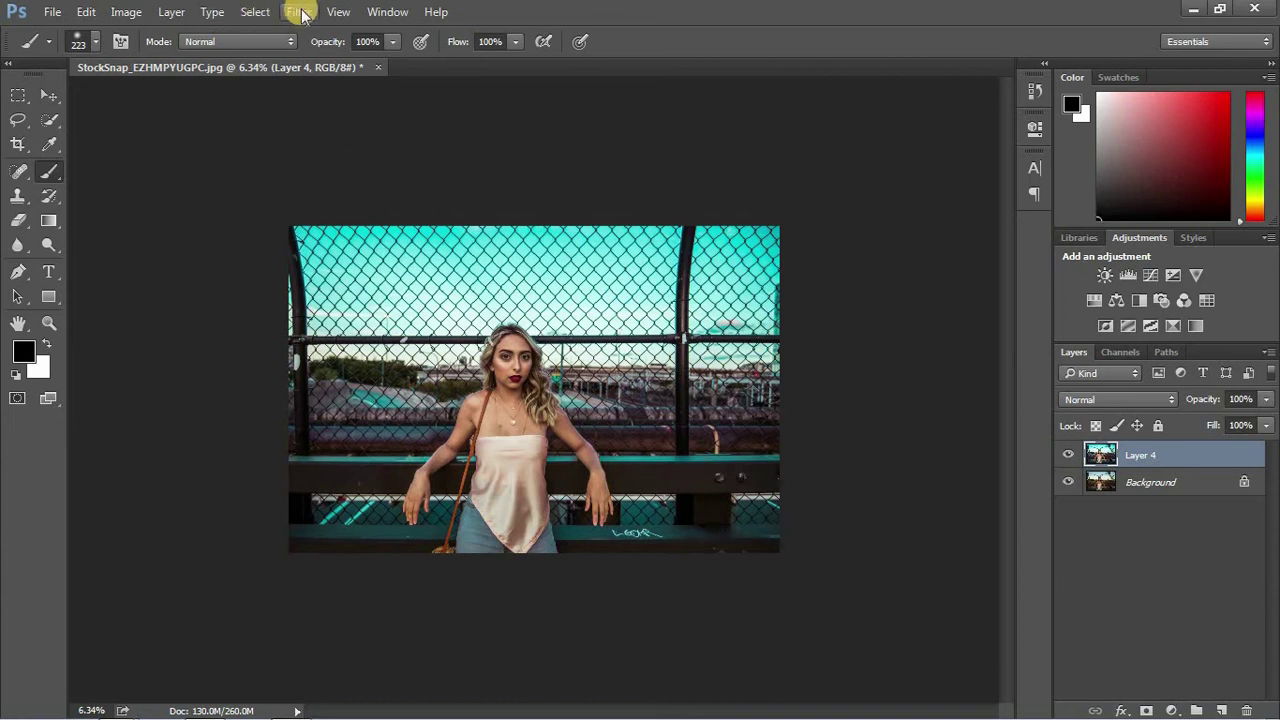
pyautogui.click(299, 11)
pyautogui.click(1115, 452)
# Duplicate Layer 4 and apply Smart Sharpen at Amount 65, Radius 1.1, Reduce Noise 10%
pyautogui.hotkey('ctrl', 'j')
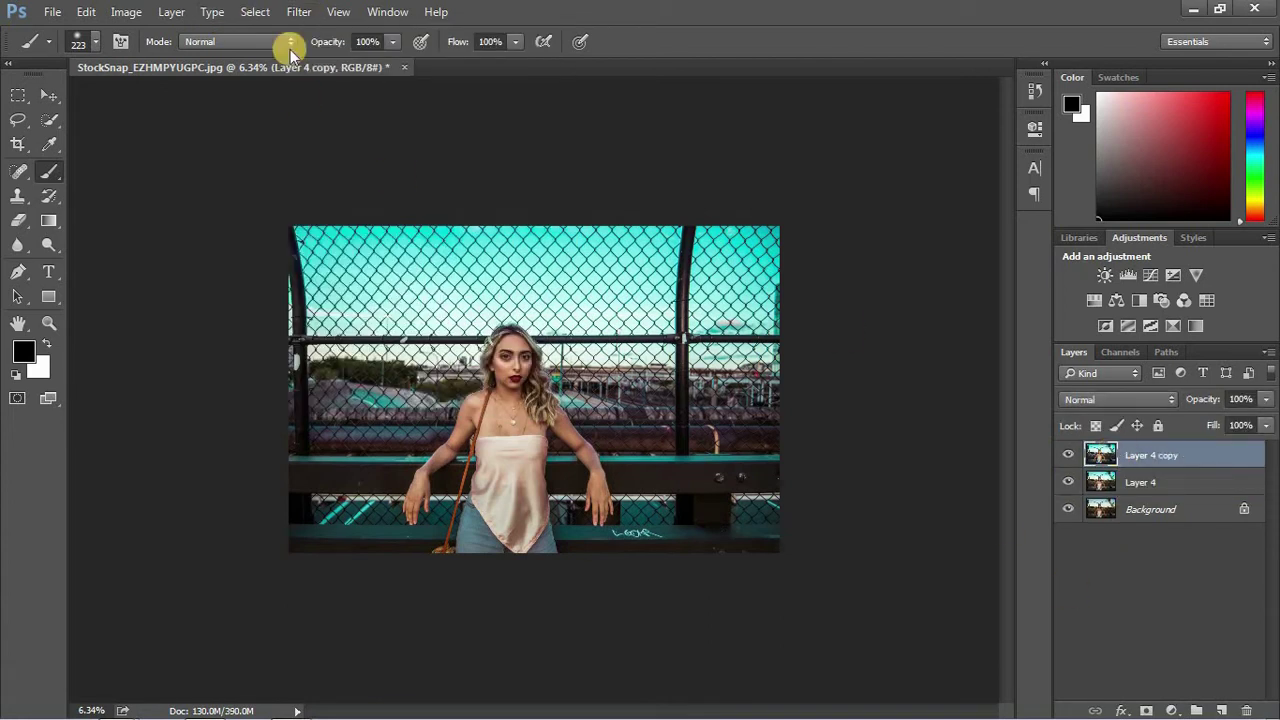
pyautogui.click(299, 11)
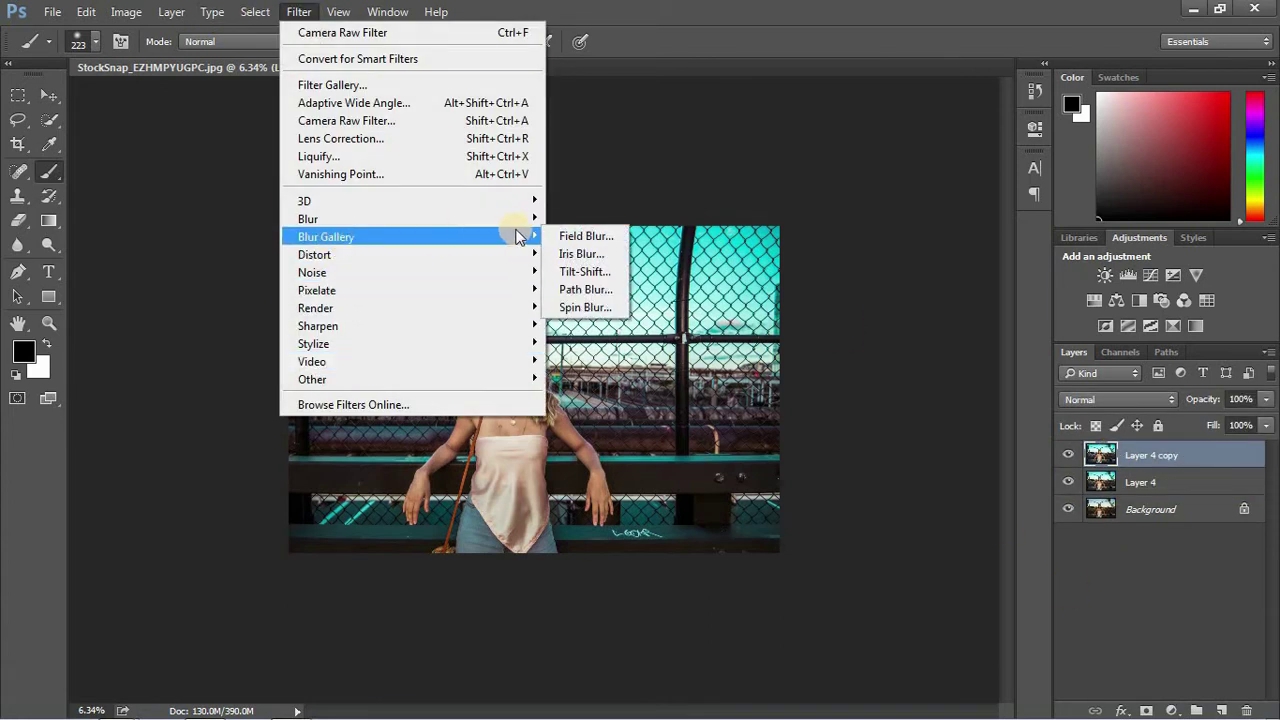
pyautogui.click(585, 397)
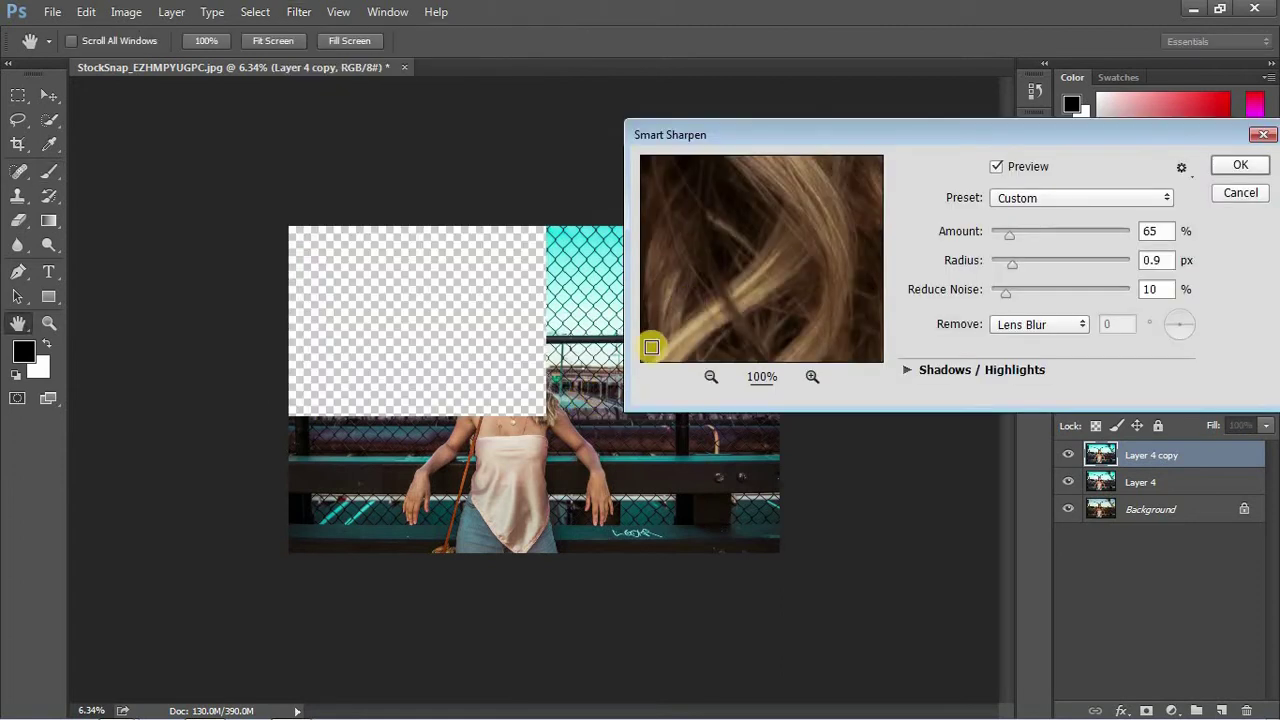
pyautogui.click(504, 367)
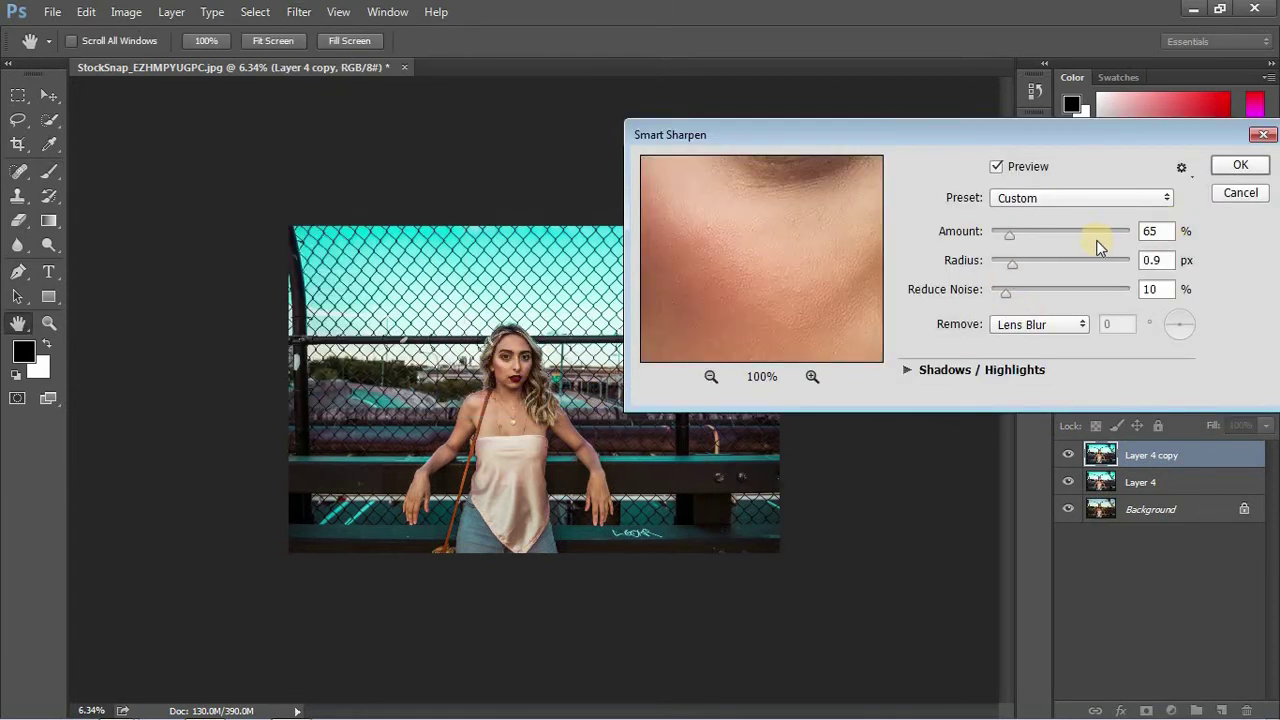
pyautogui.click(1015, 264)
pyautogui.click(1240, 165)
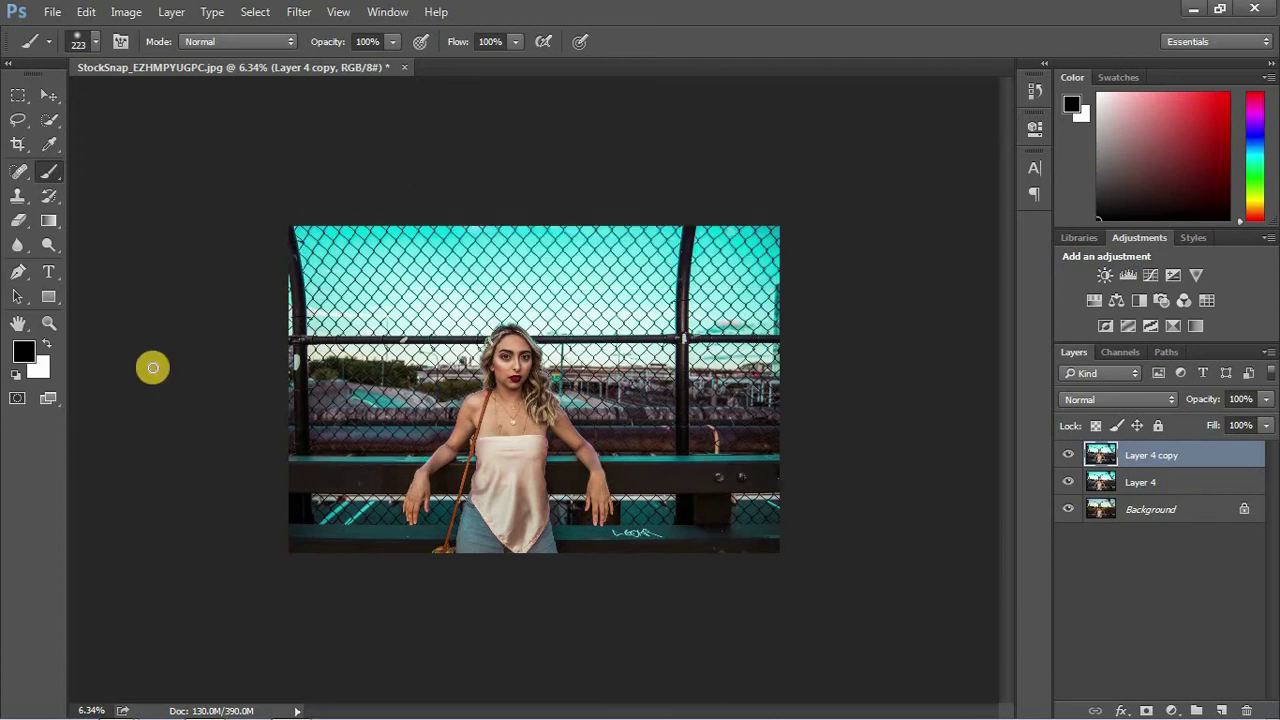
# Give Layer 4 copy an inverted black layer mask hiding the sharpening
pyautogui.scroll(10, 514, 371)
pyautogui.scroll(3, 514, 371)
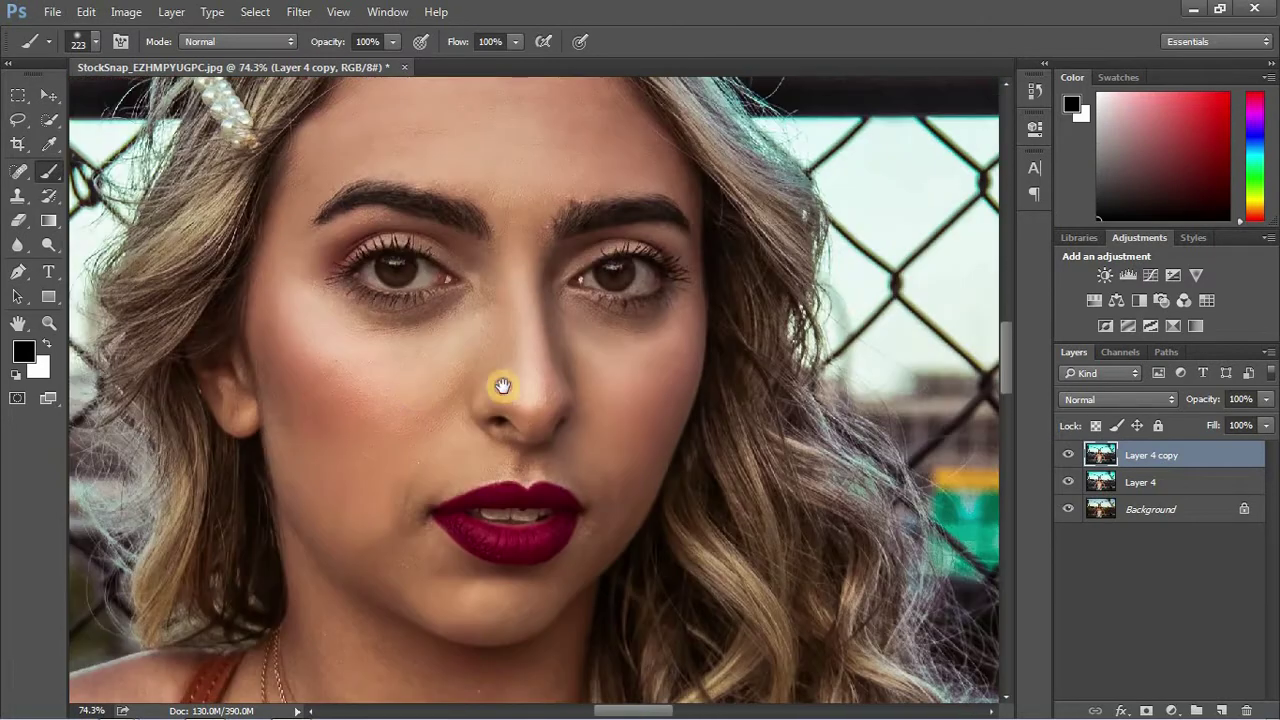
pyautogui.scroll(2, 500, 380)
pyautogui.click(1068, 455)
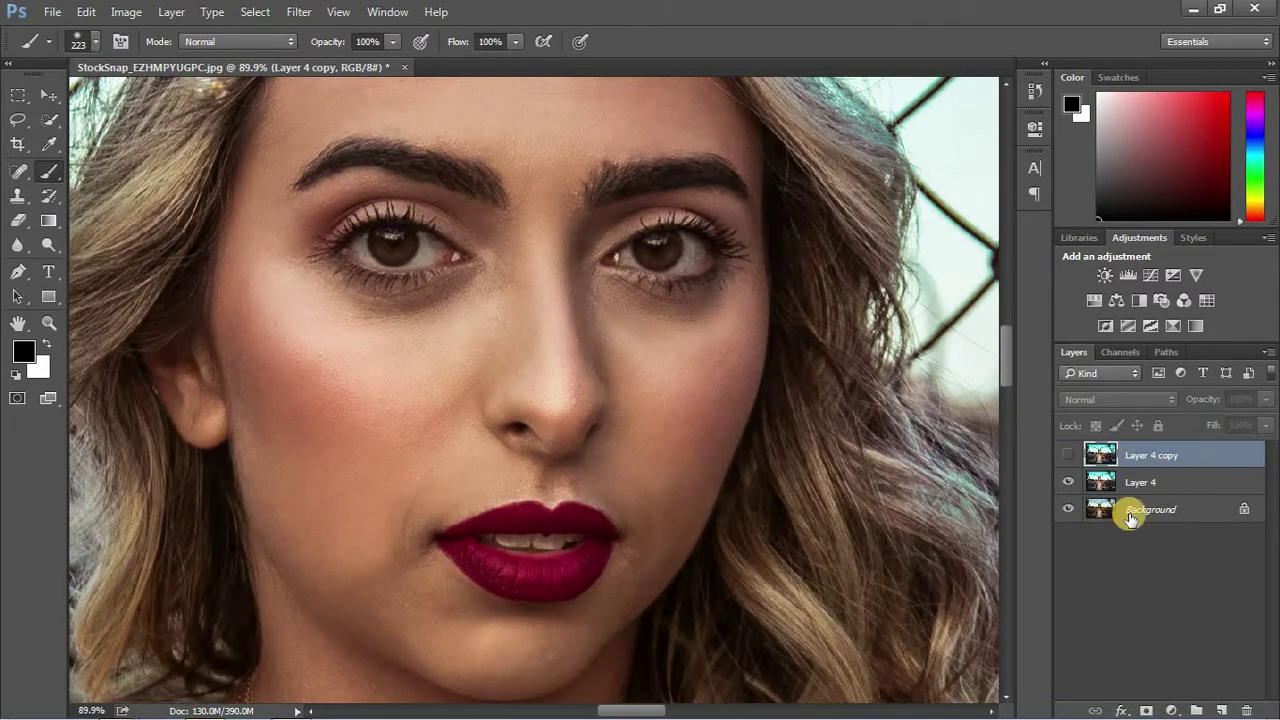
pyautogui.click(1146, 710)
pyautogui.hotkey('ctrl', 'i')
pyautogui.click(1068, 455)
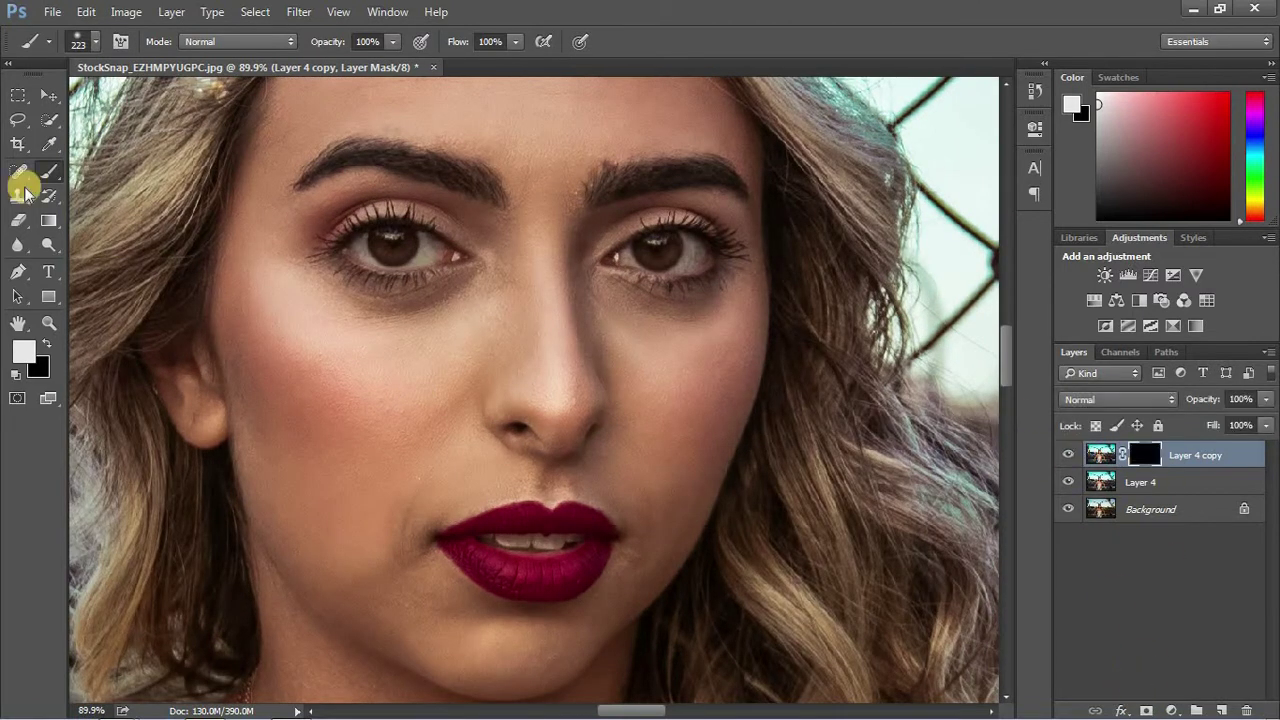
# With a size-47 white brush, paint sharpening back onto the temple and cheek
pyautogui.moveTo(380, 350); pyautogui.dragTo(292, 347)
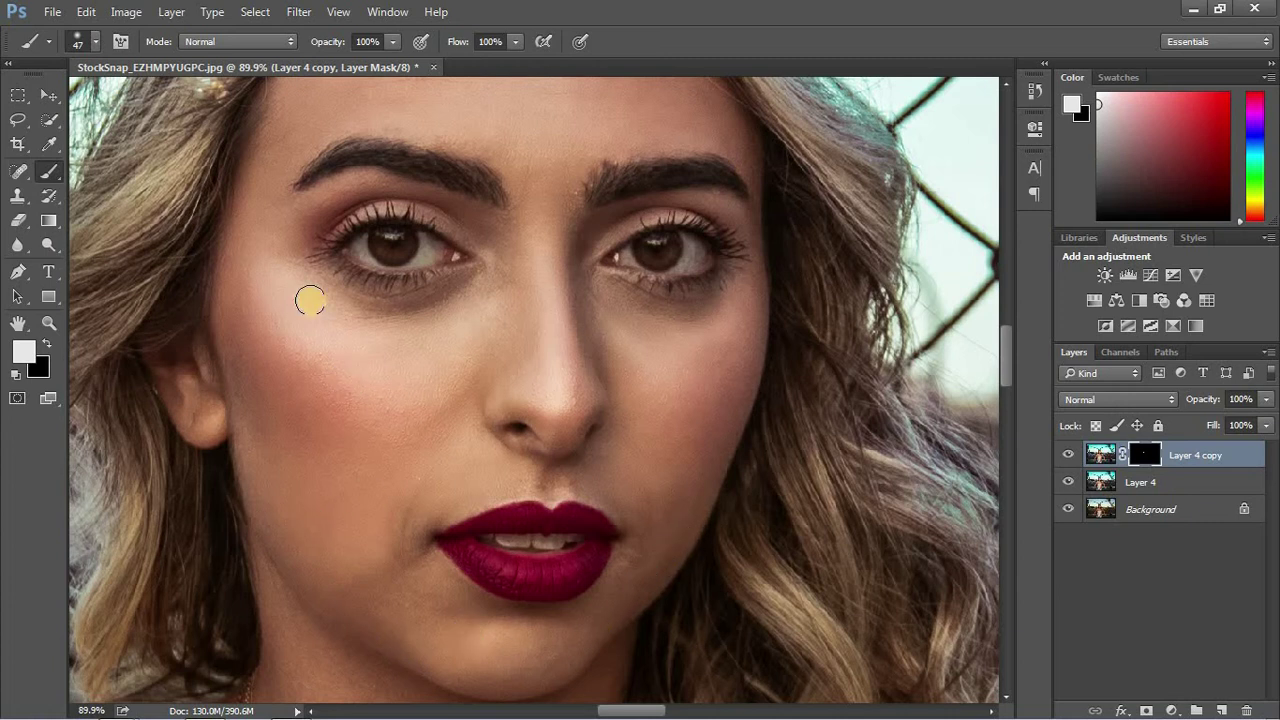
pyautogui.click(246, 223)
pyautogui.click(693, 413)
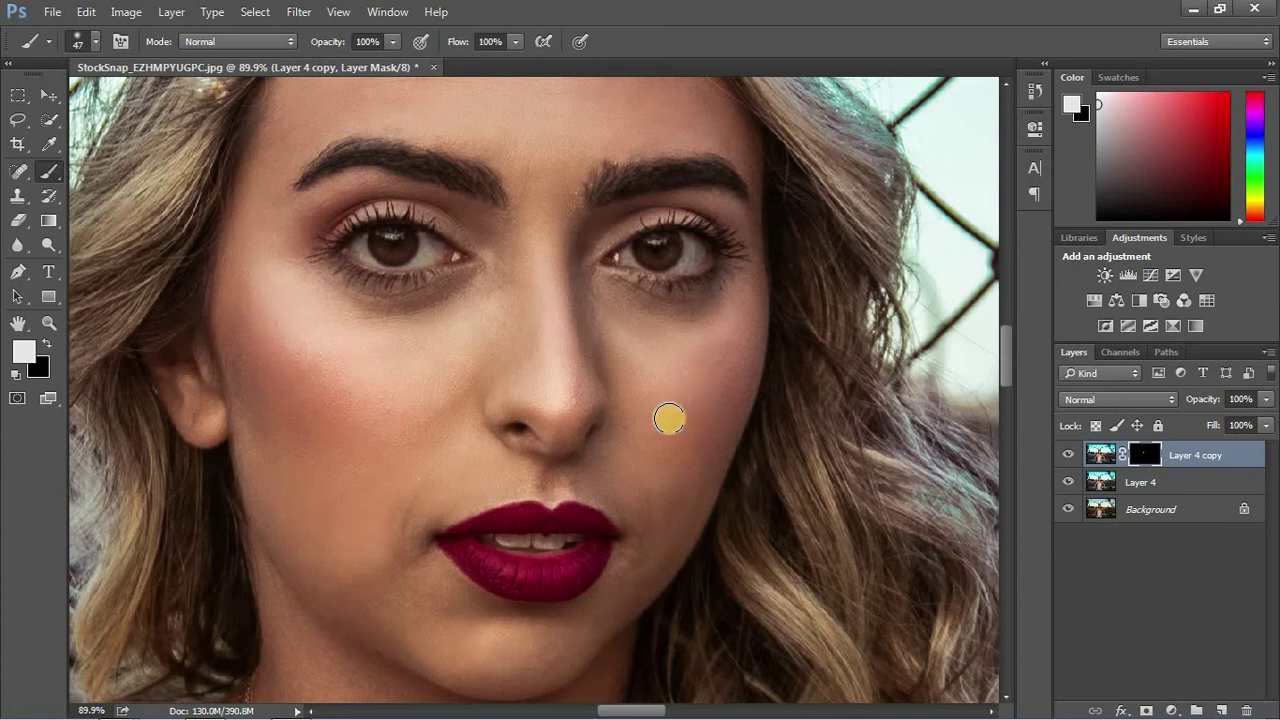
pyautogui.click(15, 374)
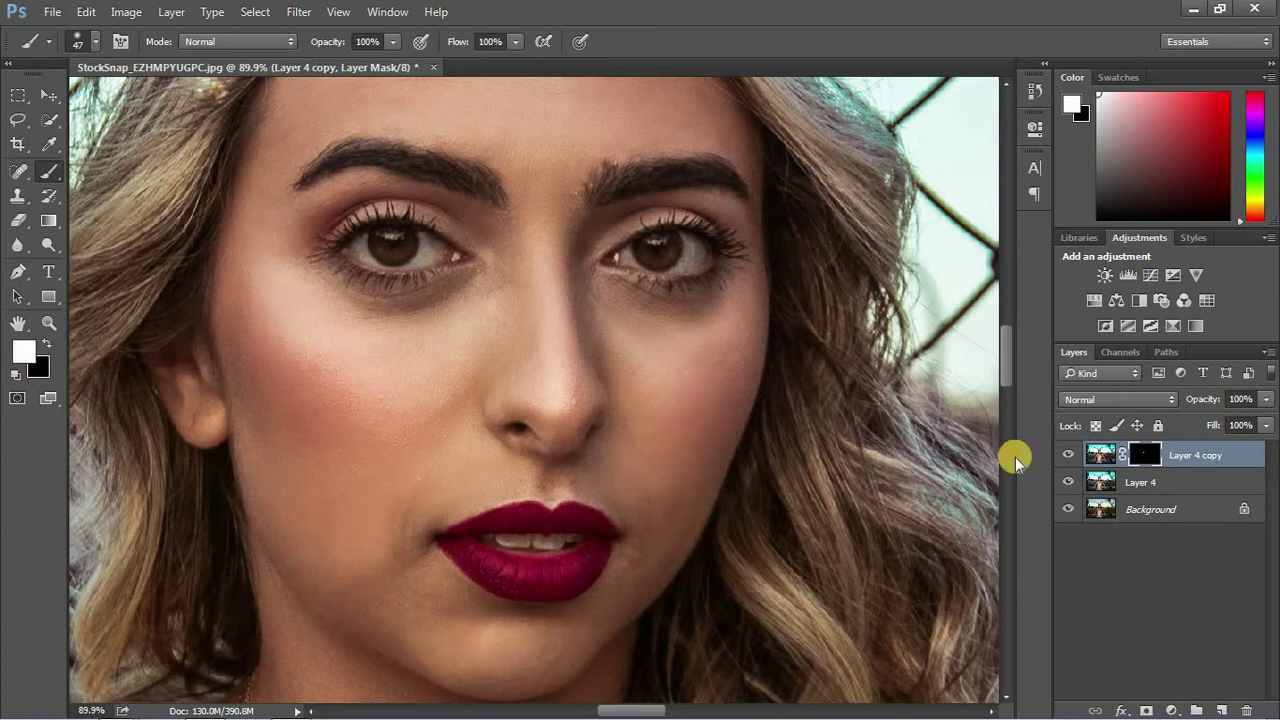
pyautogui.click(46, 343)
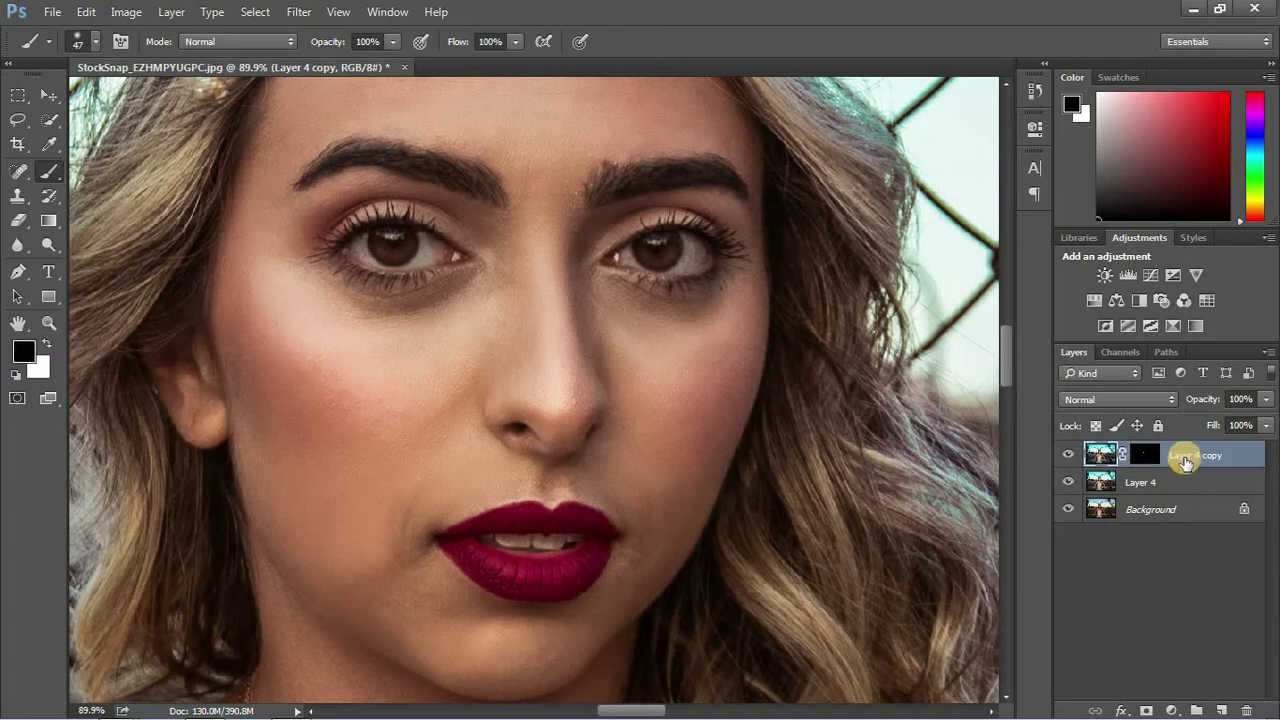
# Remove Layer 4 copy so only Layer 4 and Background remain in the stack
pyautogui.press('Delete')
pyautogui.scroll(-1, 473, 430)
pyautogui.scroll(-3, 473, 430)
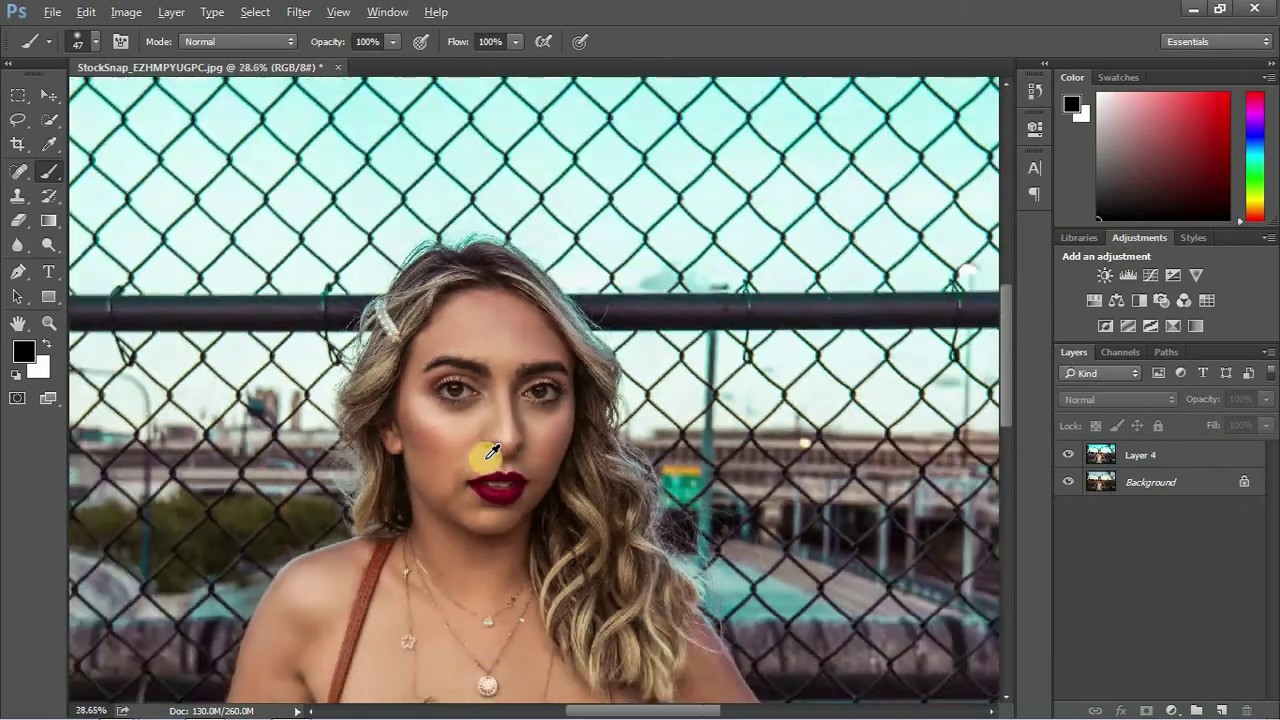
pyautogui.scroll(-2, 473, 430)
pyautogui.scroll(-1, 473, 430)
# Zoom into the face and hide Layer 4 to compare the retouch against the original
pyautogui.scroll(4, 529, 465)
pyautogui.scroll(2, 529, 371)
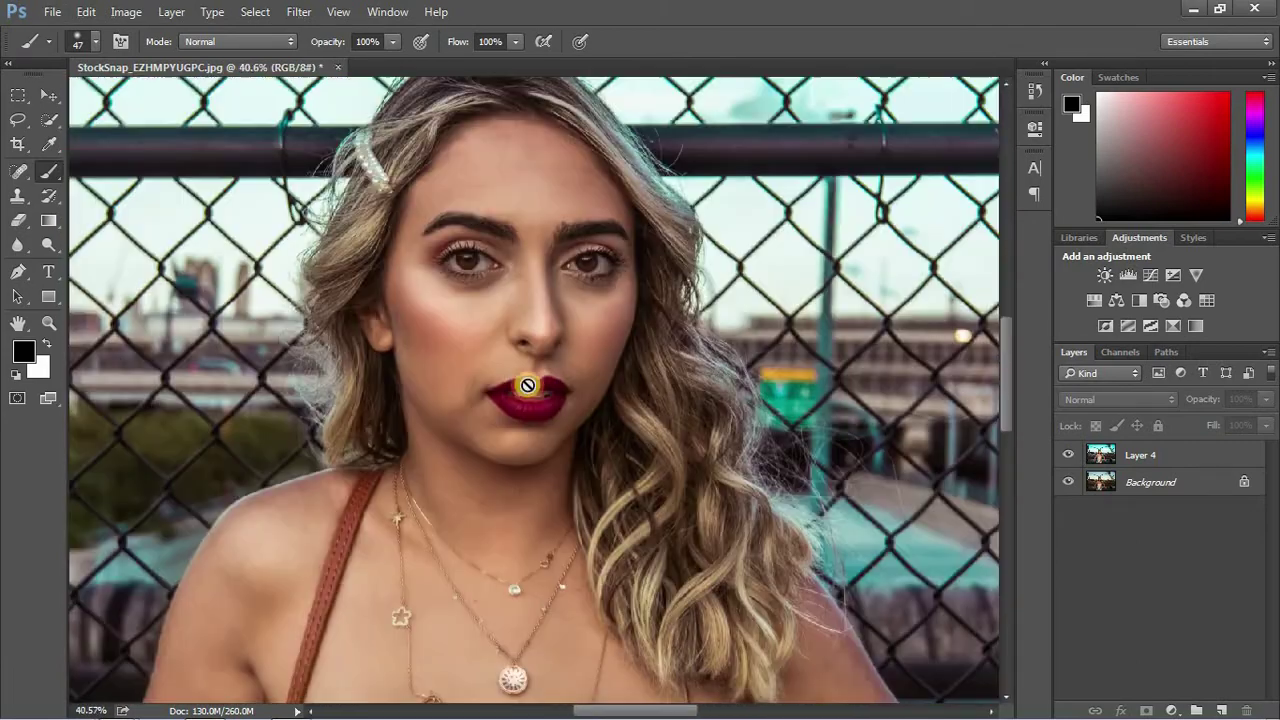
pyautogui.scroll(2, 529, 380)
pyautogui.scroll(1, 529, 380)
pyautogui.click(1067, 455)
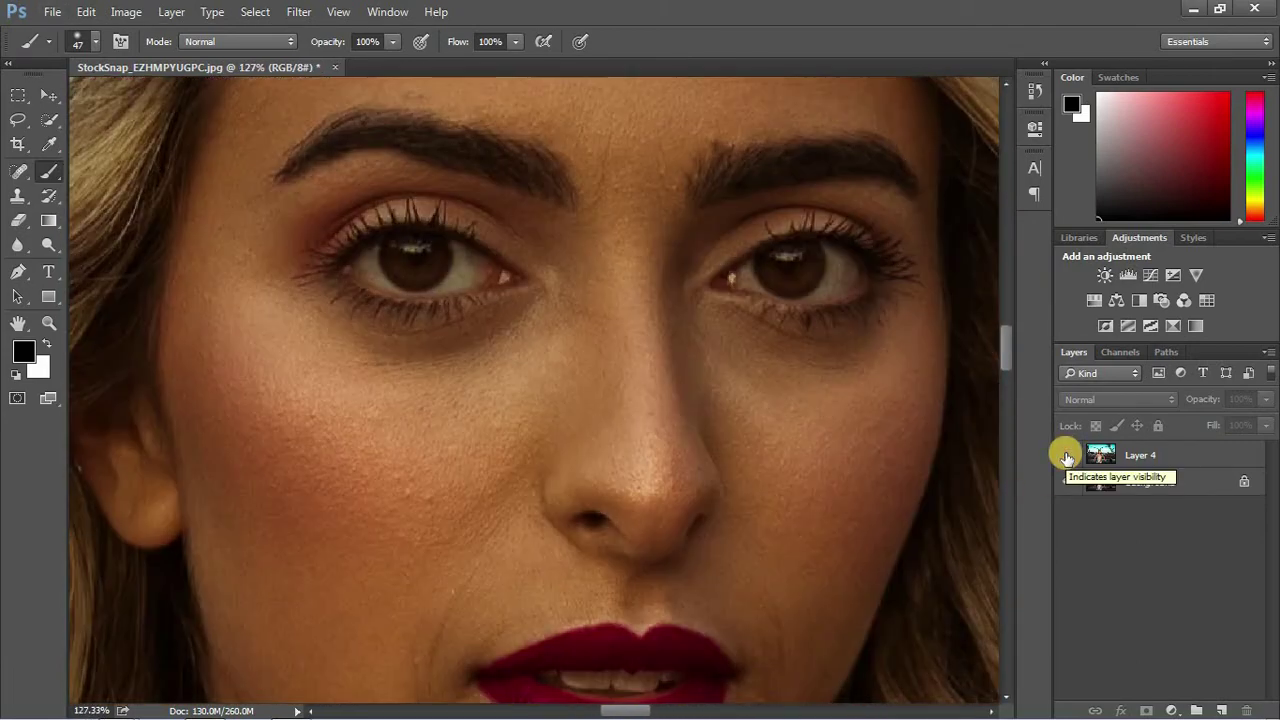